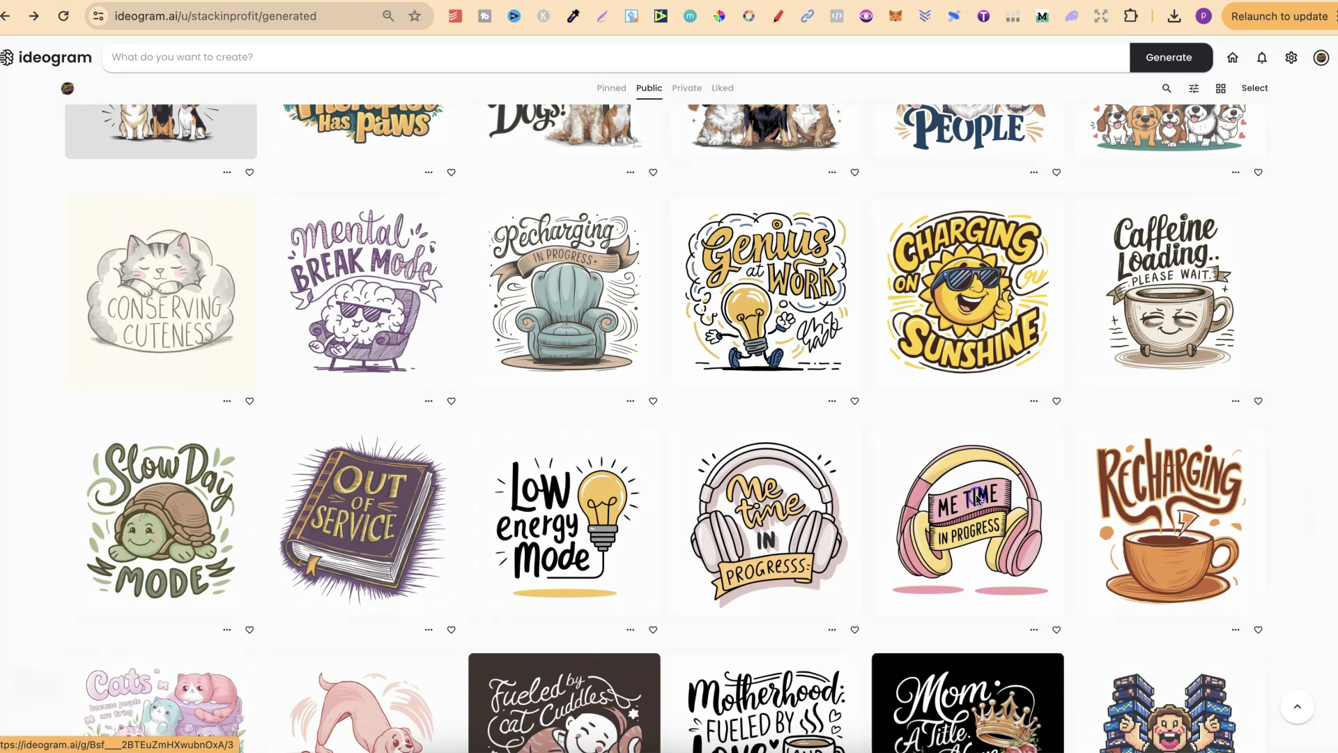
# Step: Open the Me Time in Progress design and highlight its full prompt
pyautogui.click(950, 506)
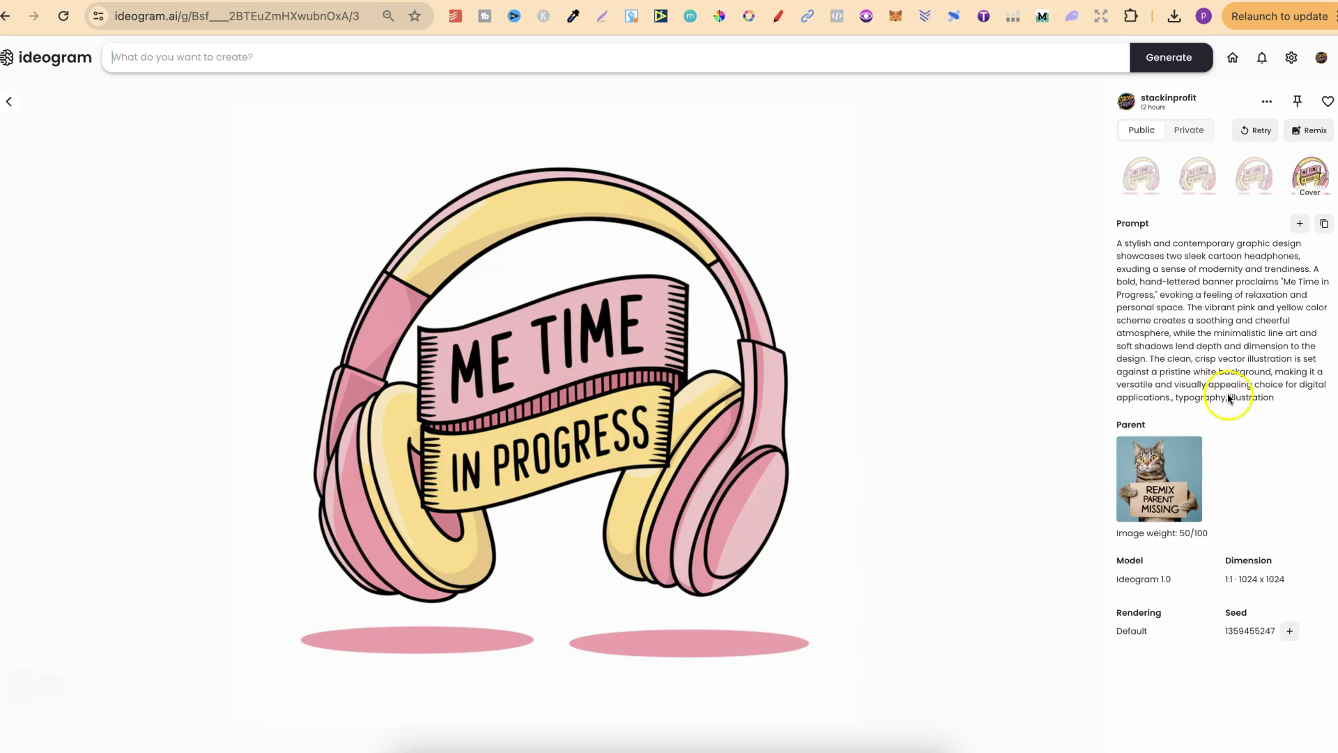
pyautogui.moveTo(1281, 401); pyautogui.dragTo(1115, 241)
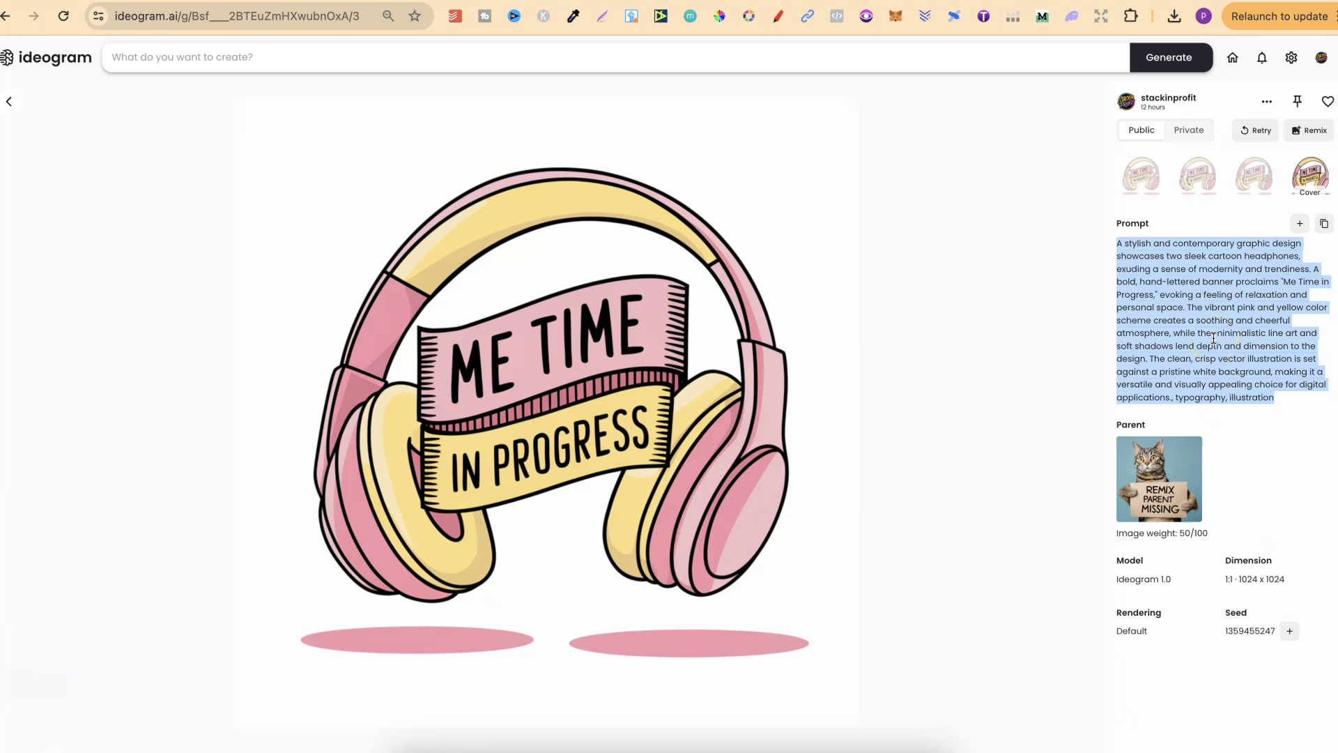
pyautogui.click(959, 414)
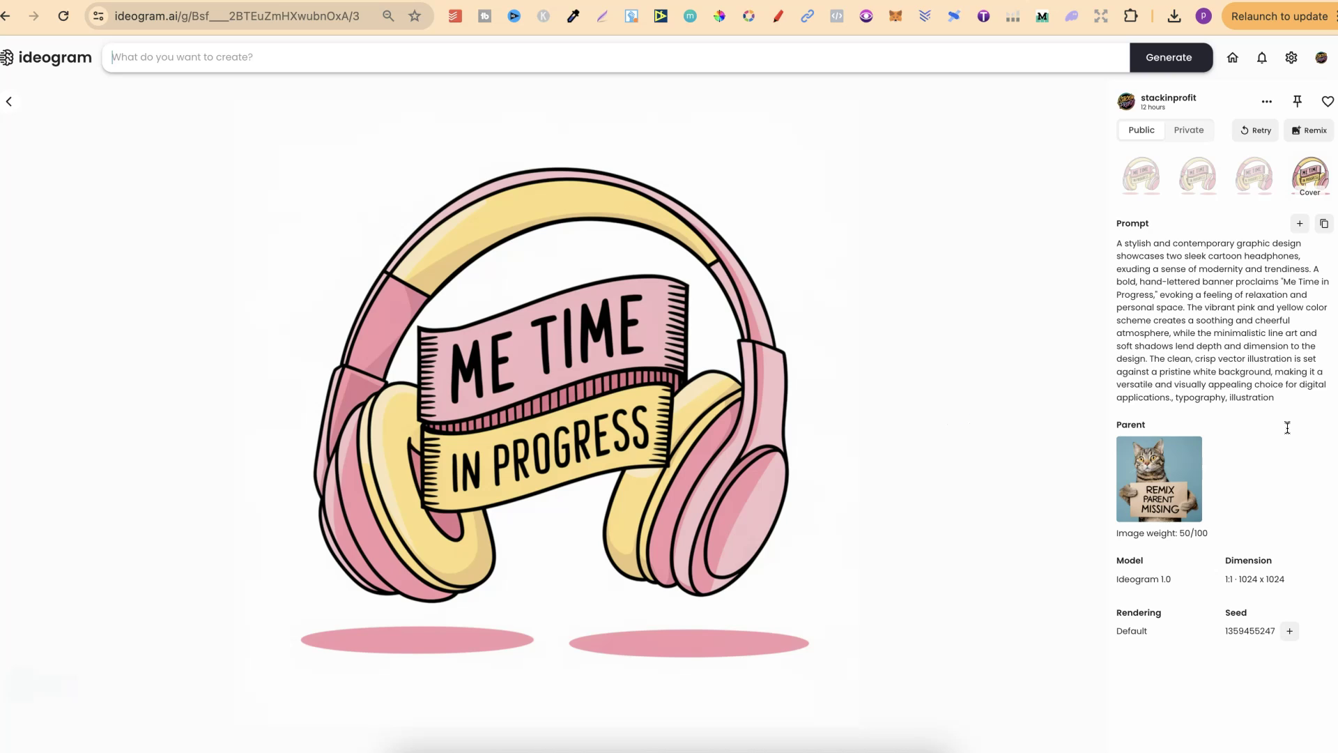
# Step: Return to the profile gallery and scroll through its quote designs
pyautogui.click(1283, 428)
pyautogui.click(69, 679)
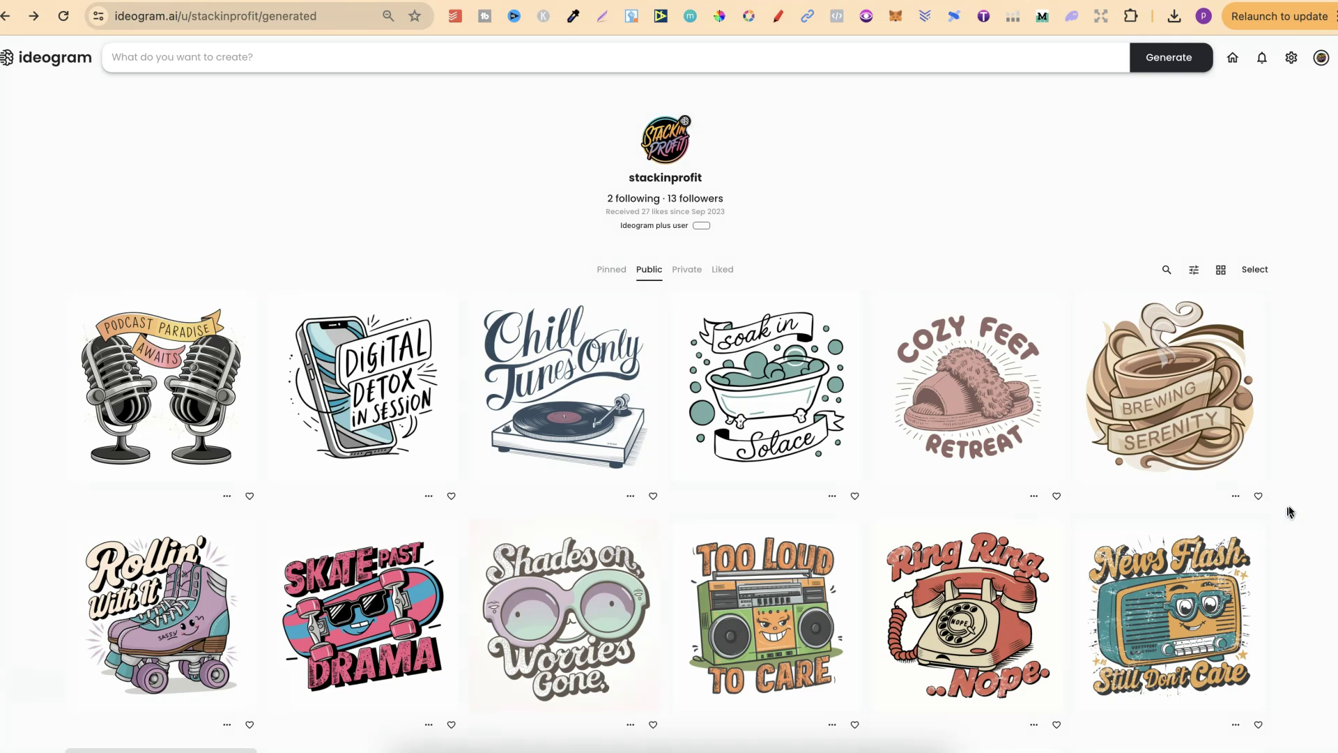
pyautogui.scroll(-2, 1324, 570)
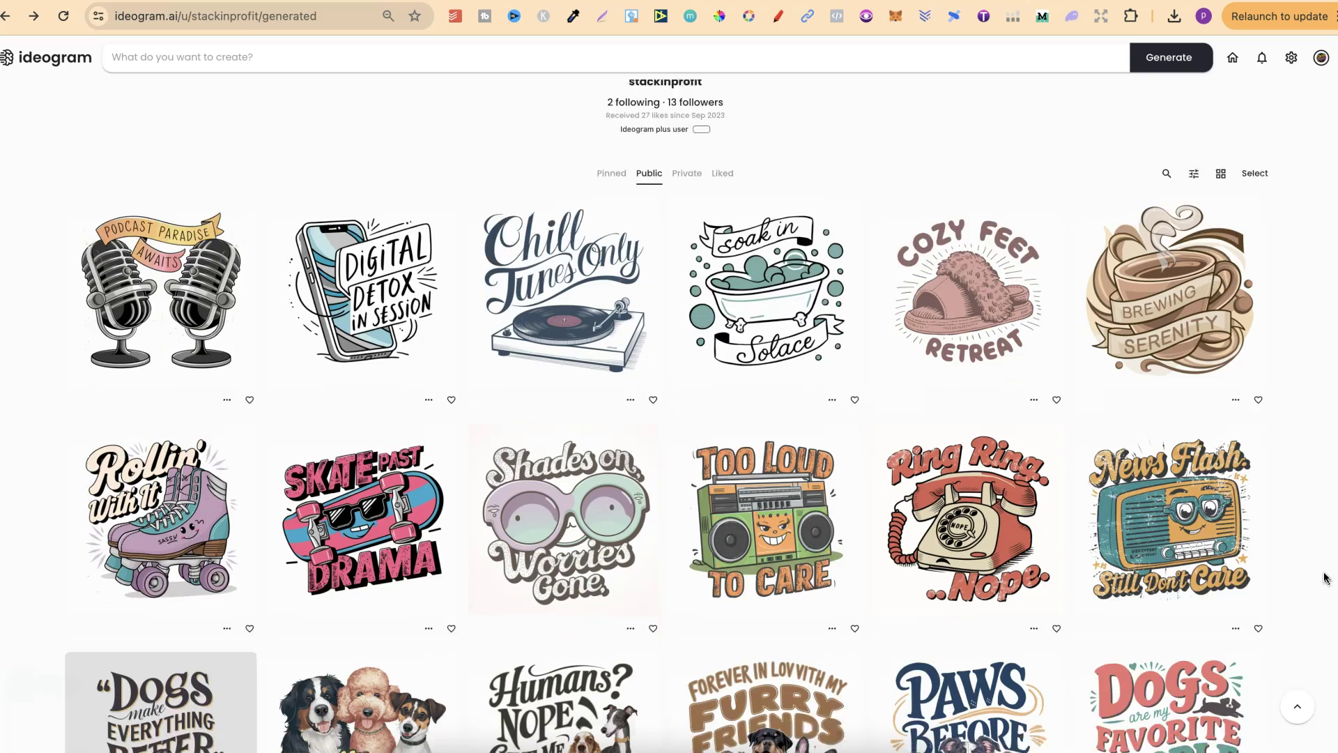
pyautogui.scroll(-5, 1325, 577)
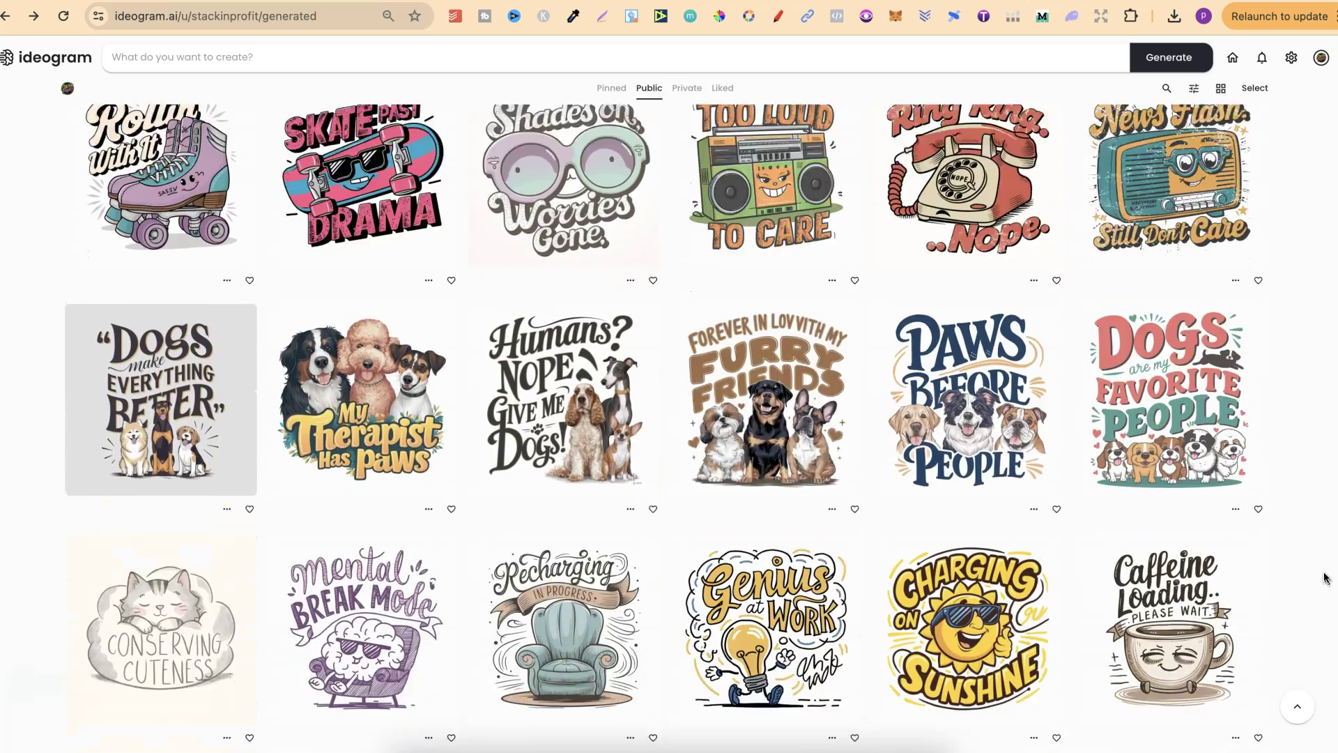
pyautogui.scroll(-6, 1325, 577)
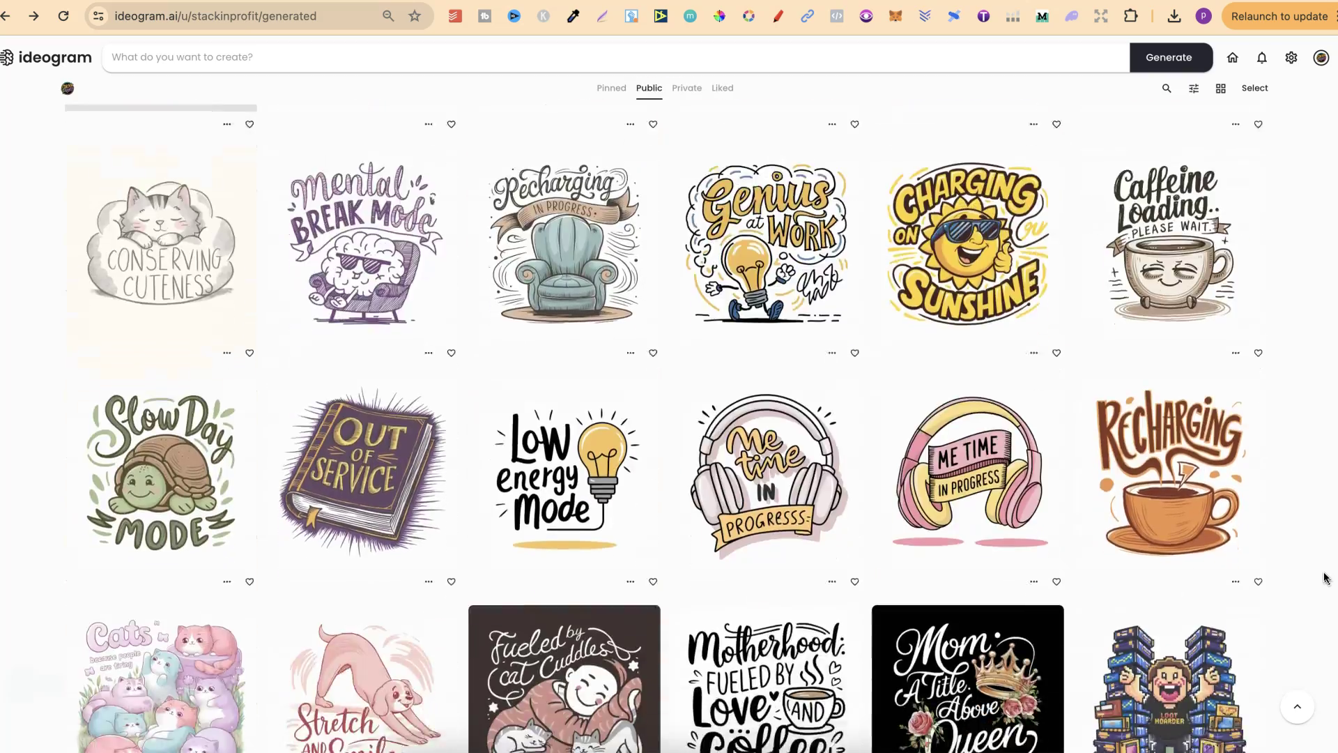
pyautogui.scroll(-5, 1326, 577)
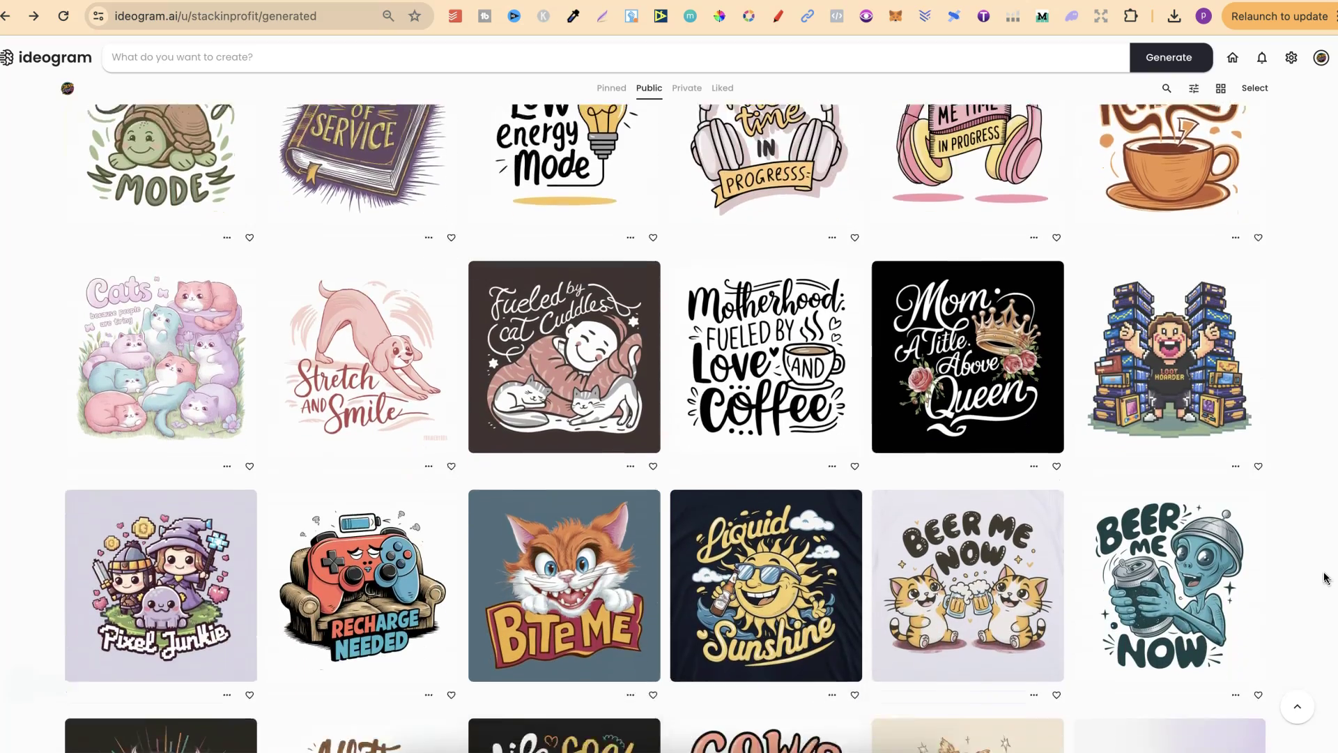
pyautogui.scroll(-2, 1326, 577)
pyautogui.scroll(20, 1325, 577)
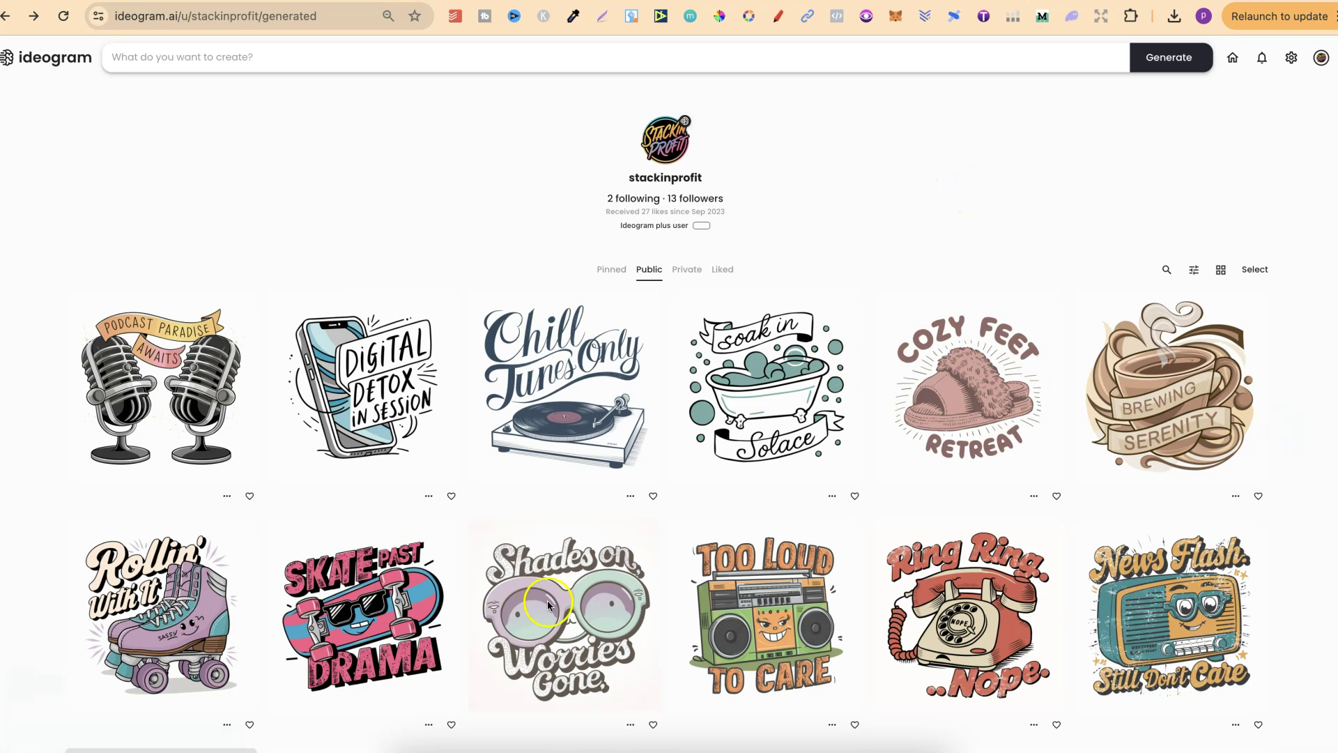
pyautogui.scroll(-3, 1313, 536)
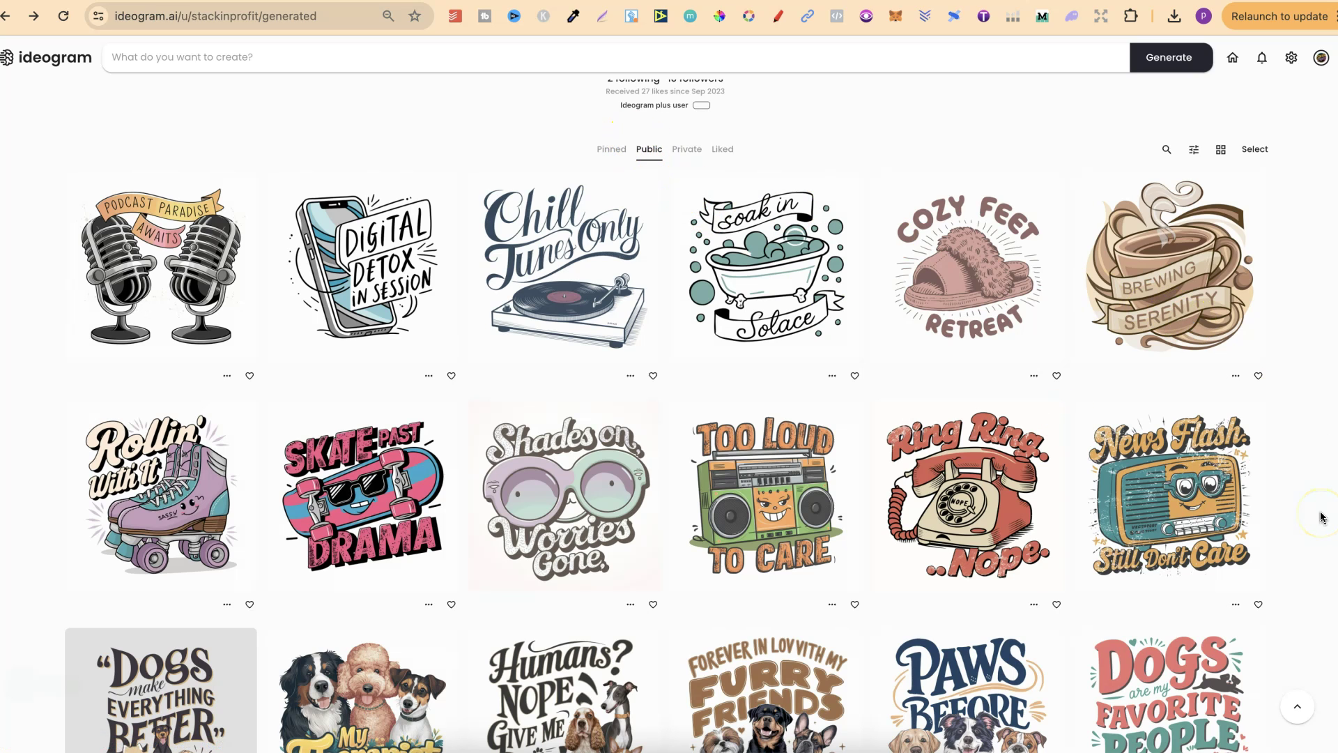
pyautogui.scroll(3, 1322, 517)
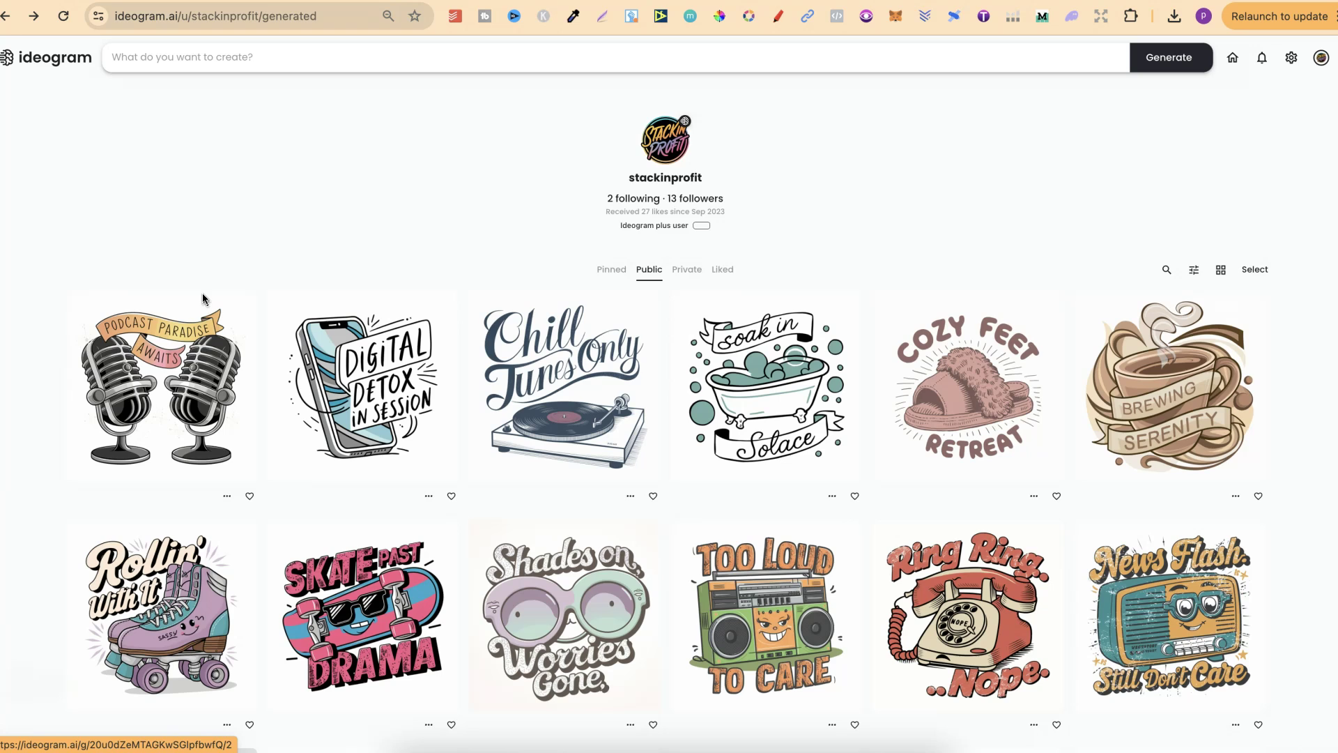
# Step: Open Podcast Paradise Awaits, show its rainbow-banner variant, and highlight the prompt
pyautogui.click(179, 383)
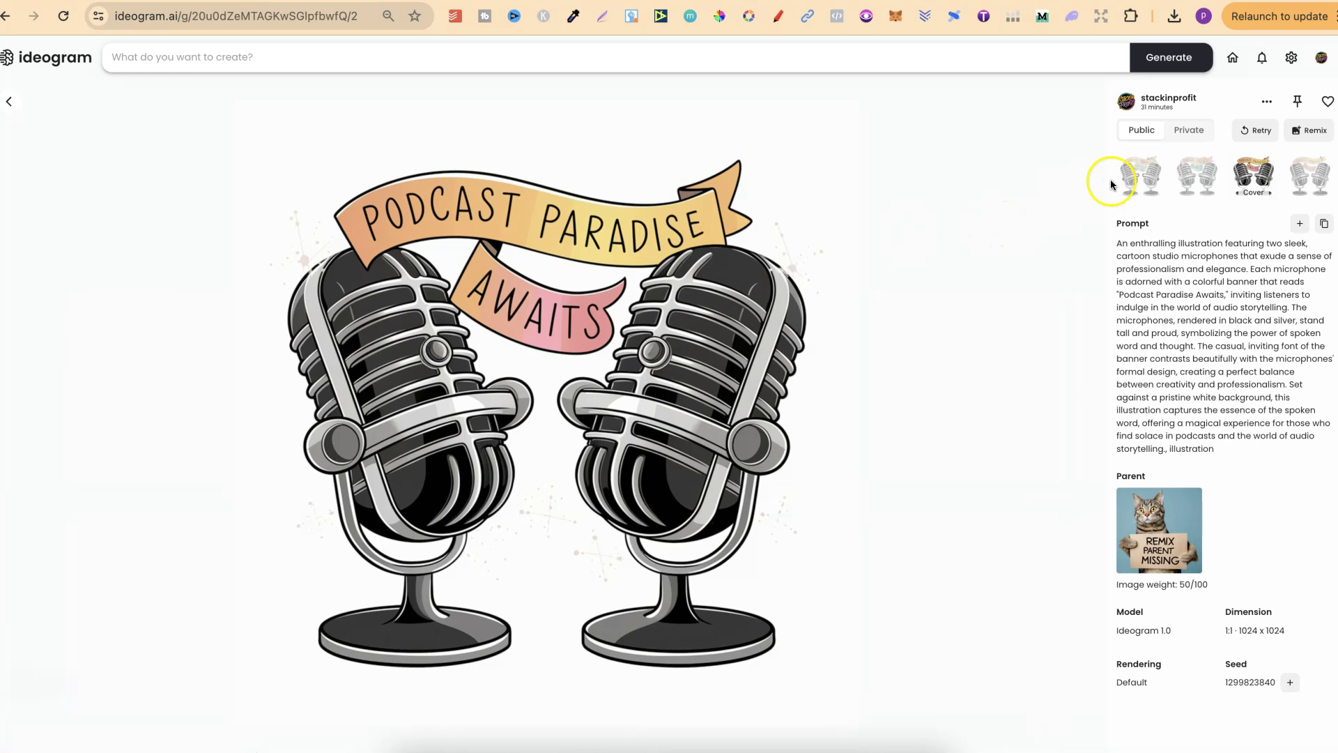
pyautogui.click(1136, 178)
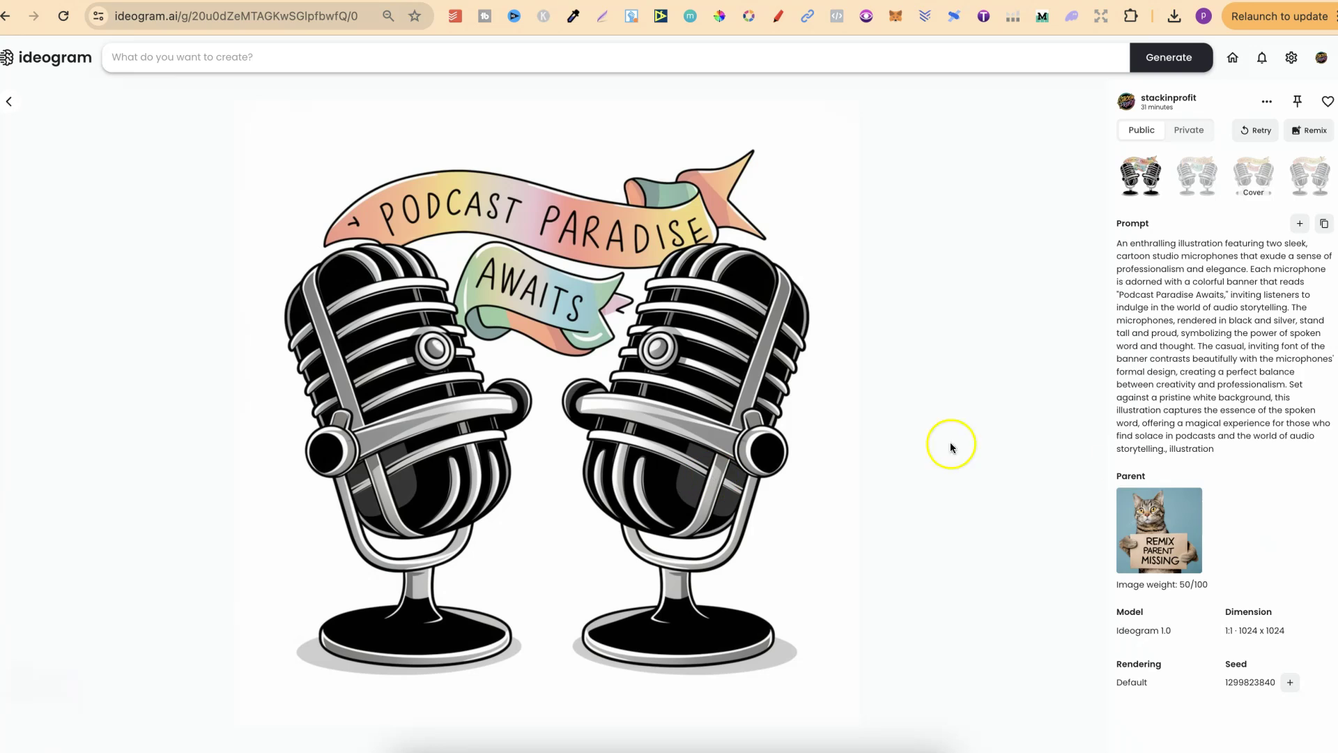
pyautogui.moveTo(1214, 450); pyautogui.dragTo(1108, 248)
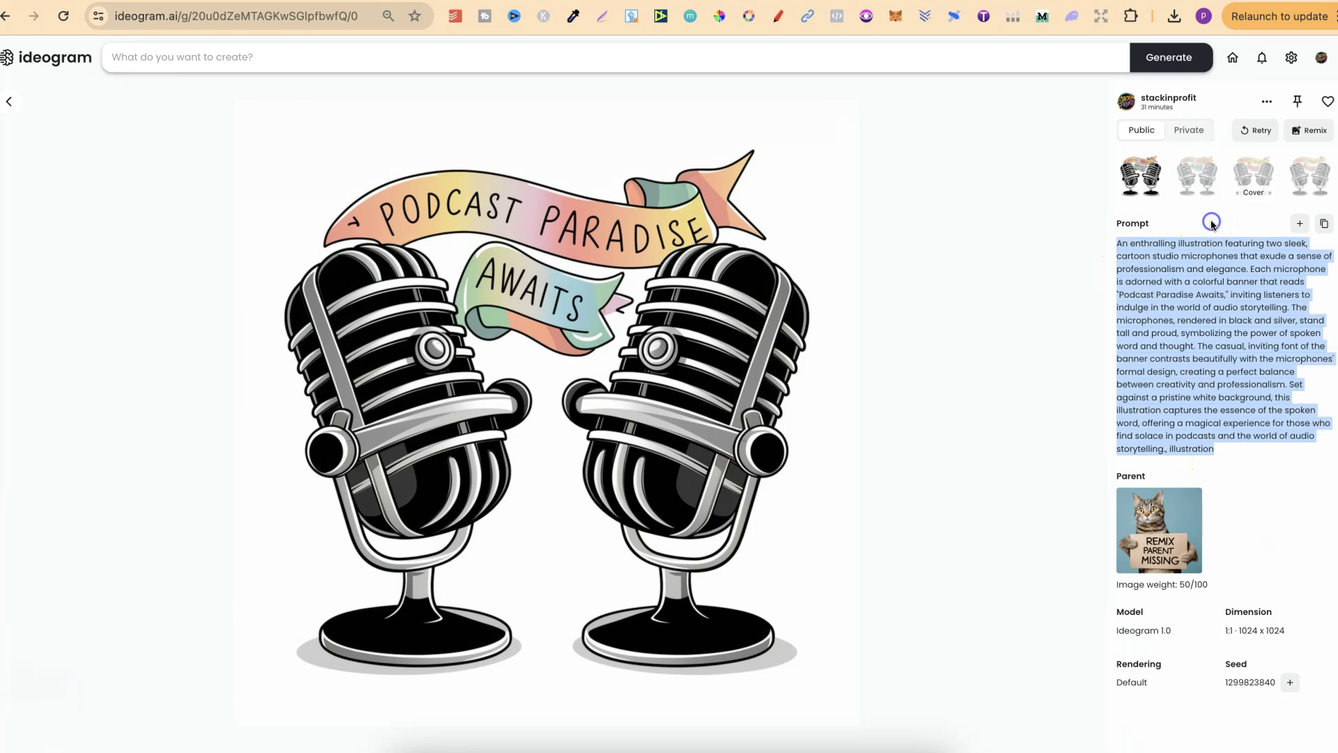
pyautogui.click(1232, 282)
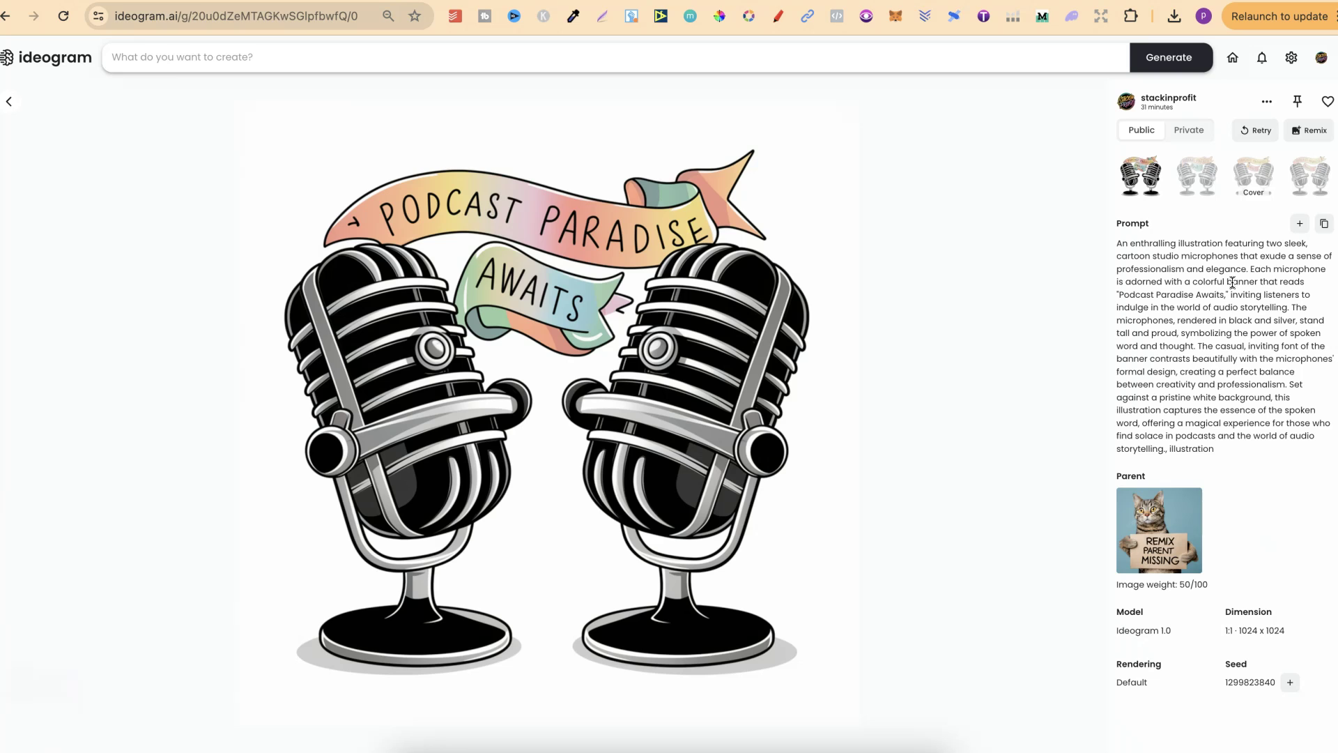
# Step: Open the Cozy Feet Retreat slipper design from the gallery, highlight its prompt, and try Remix
pyautogui.click(10, 101)
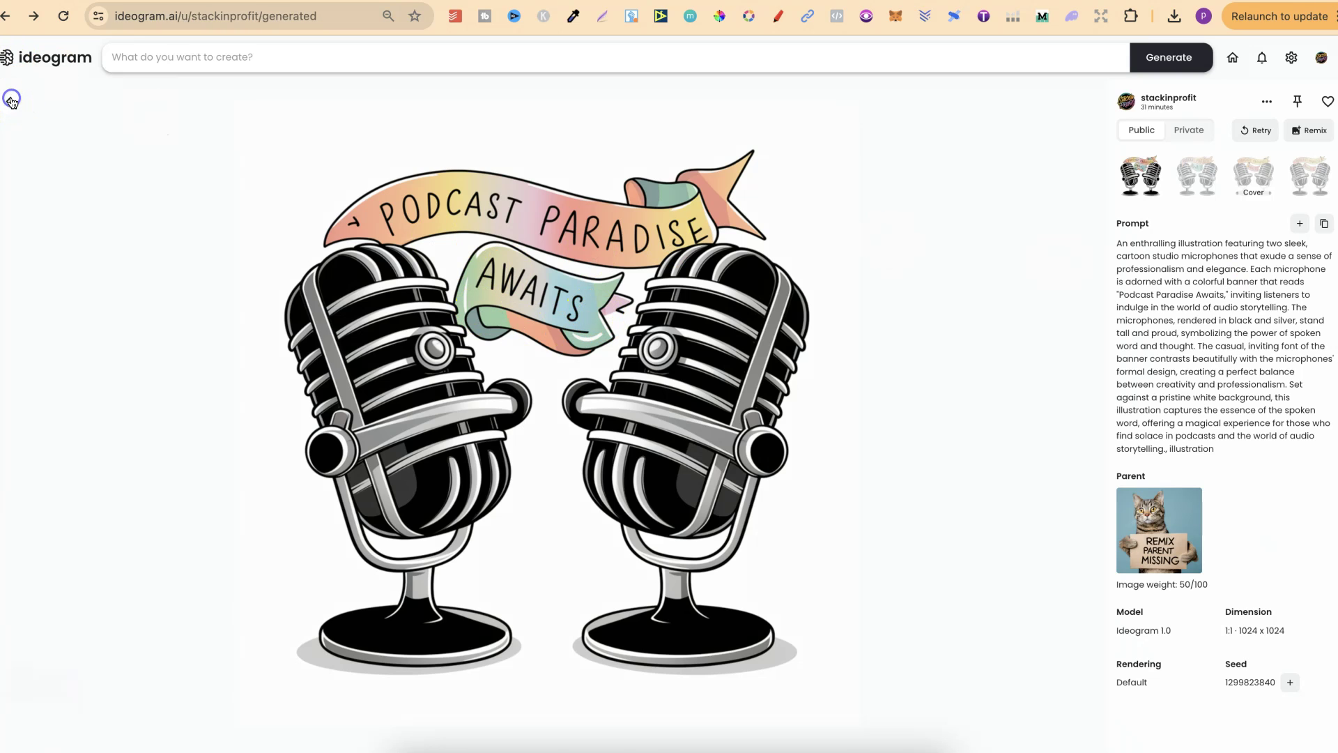
pyautogui.scroll(-1, 1310, 486)
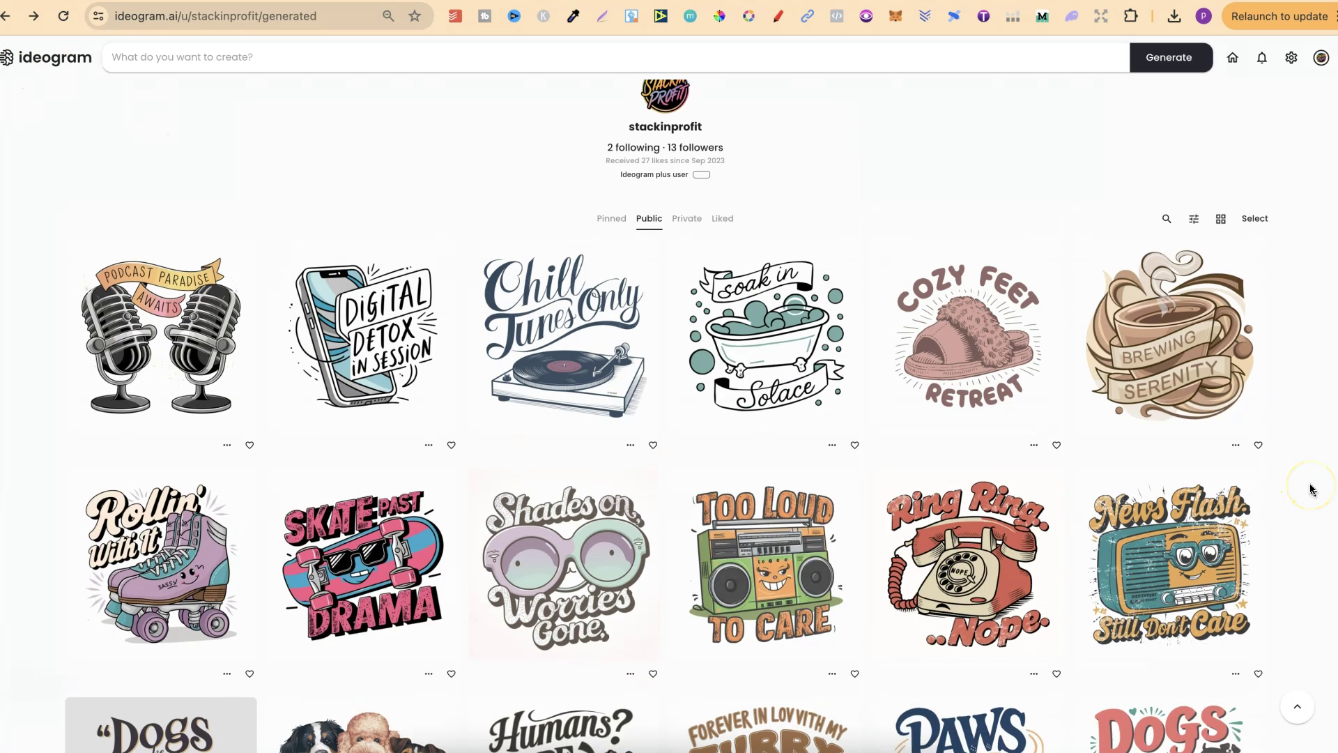
pyautogui.scroll(1, 1311, 488)
pyautogui.click(964, 369)
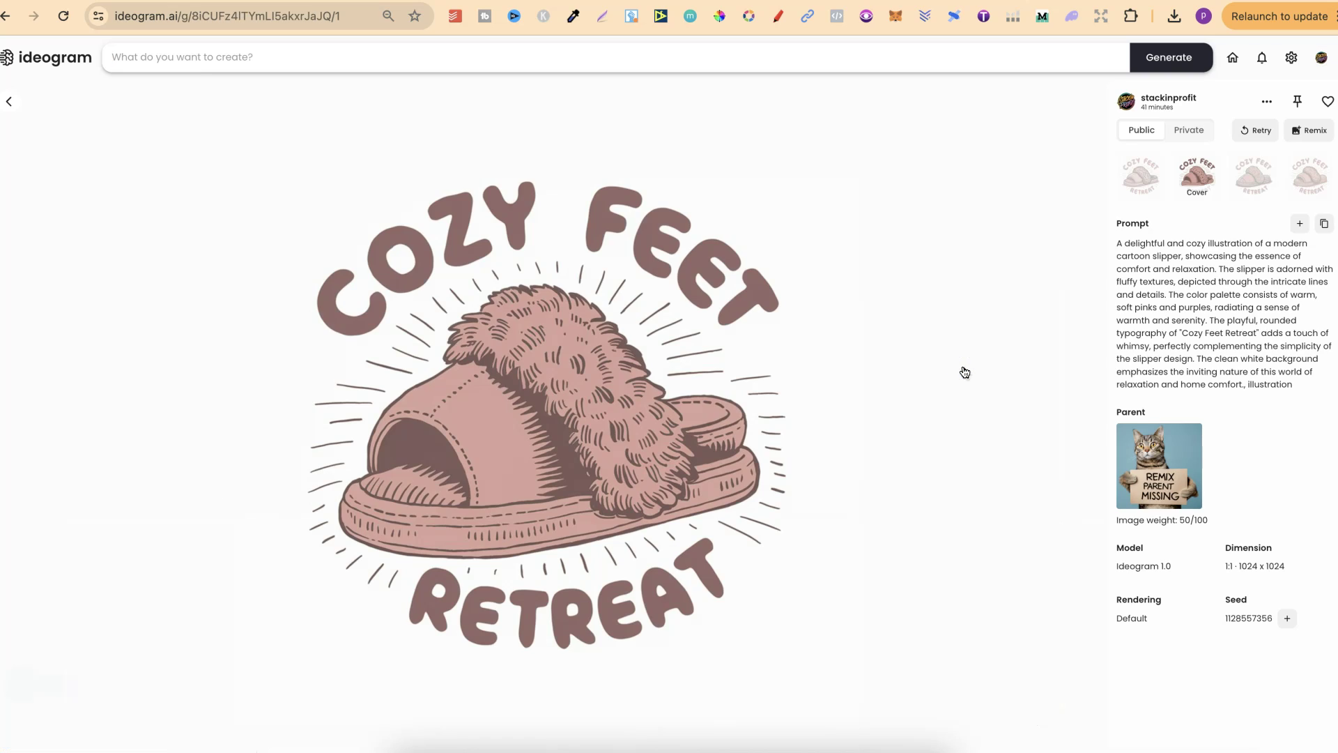
pyautogui.moveTo(1294, 384); pyautogui.dragTo(1114, 242)
pyautogui.click(1212, 279)
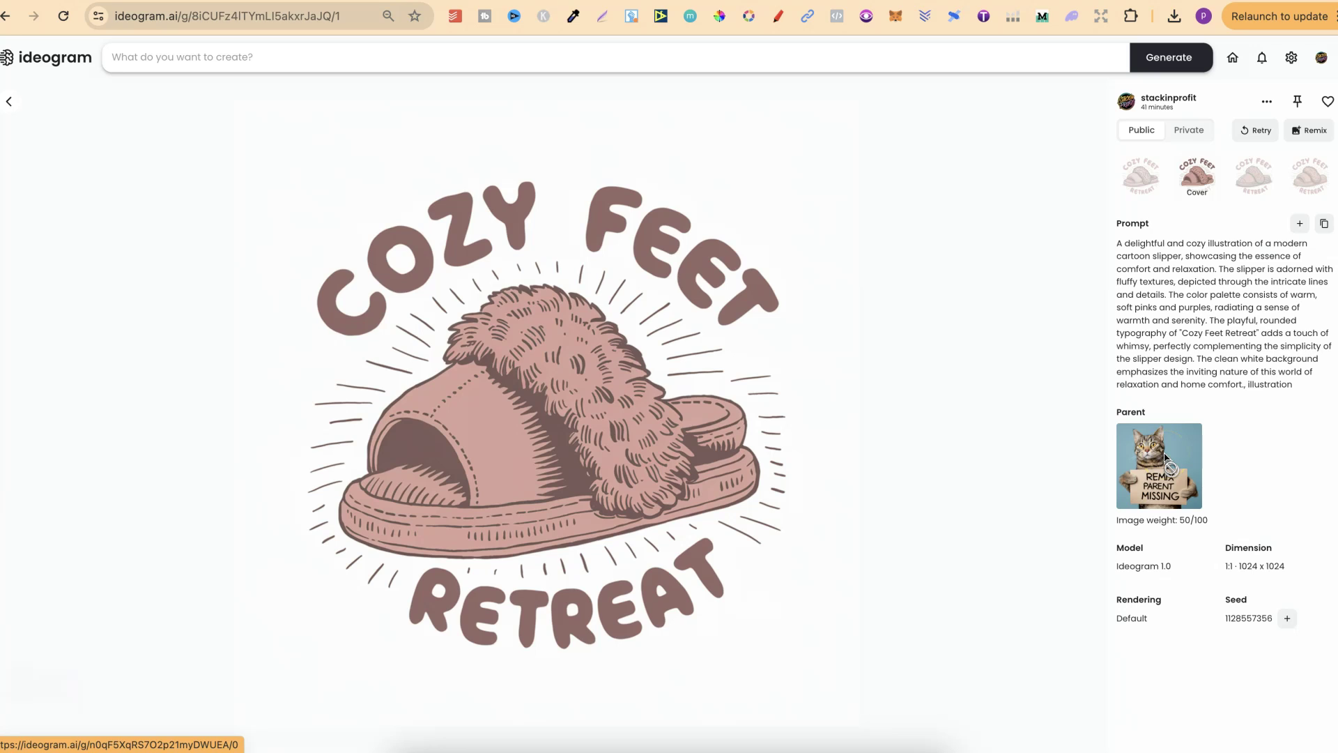
pyautogui.click(1311, 134)
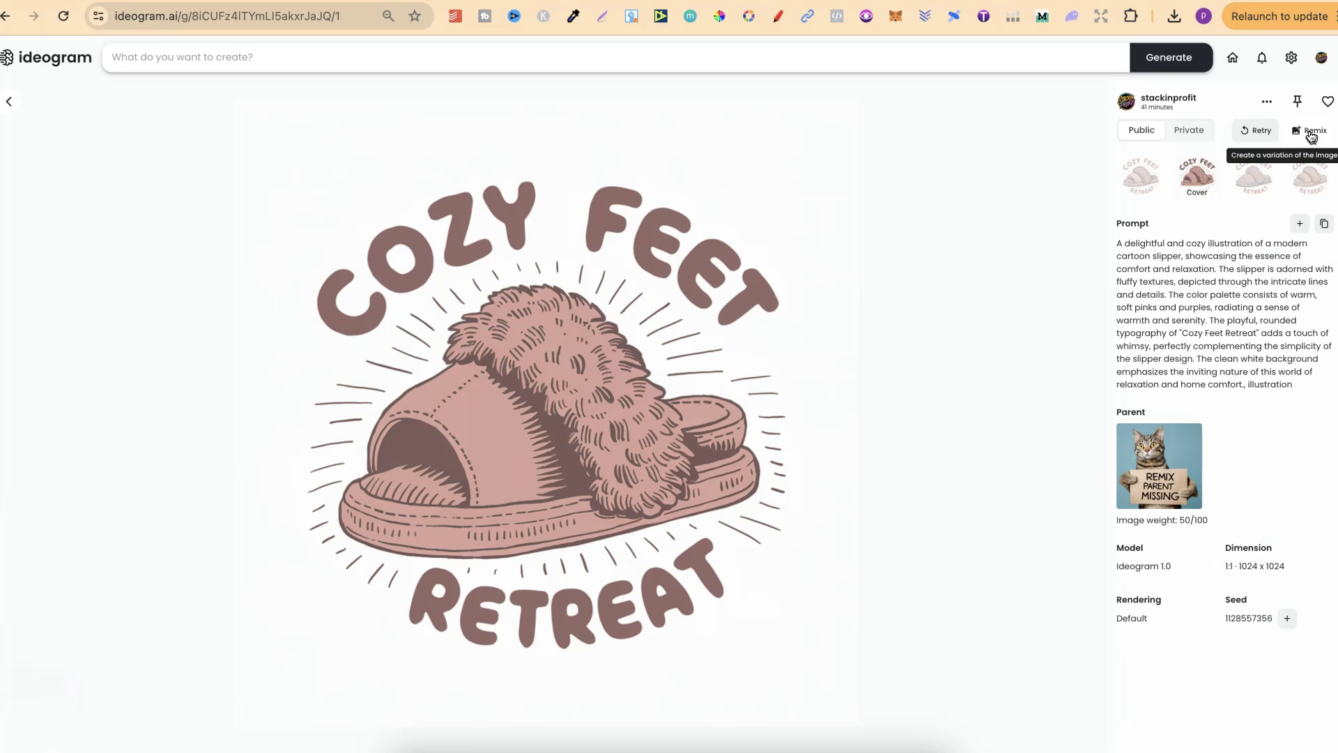
pyautogui.click(1310, 137)
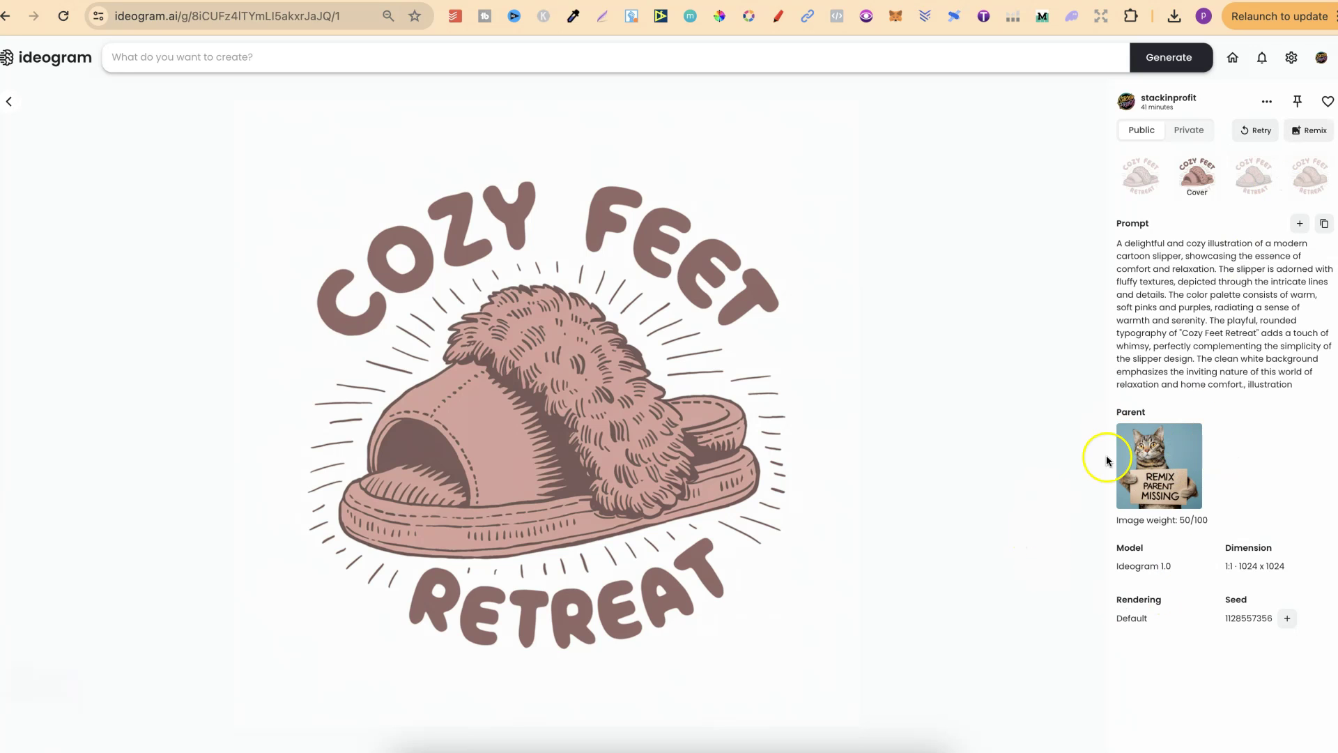
# Step: Back in the gallery, open the Ring Ring...Nope rotary phone design
pyautogui.click(9, 101)
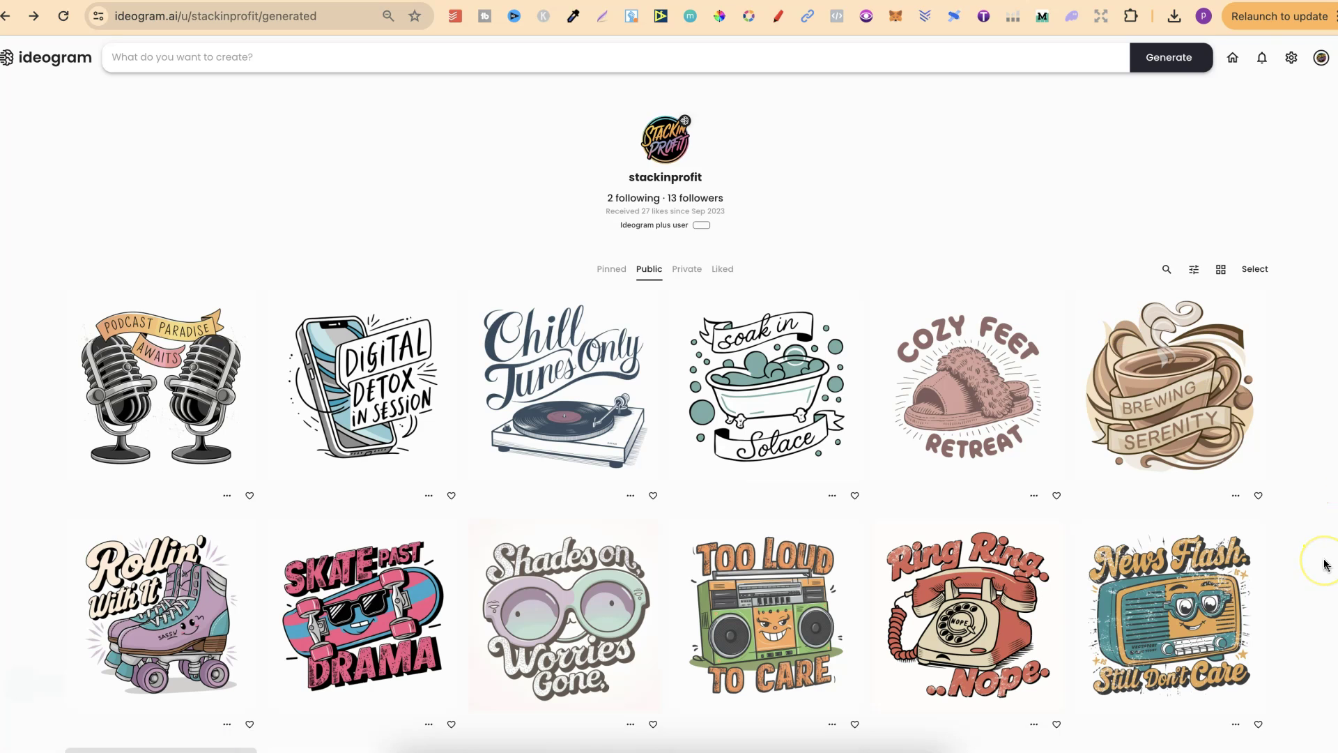
pyautogui.scroll(-3, 1326, 564)
pyautogui.scroll(-1, 1326, 564)
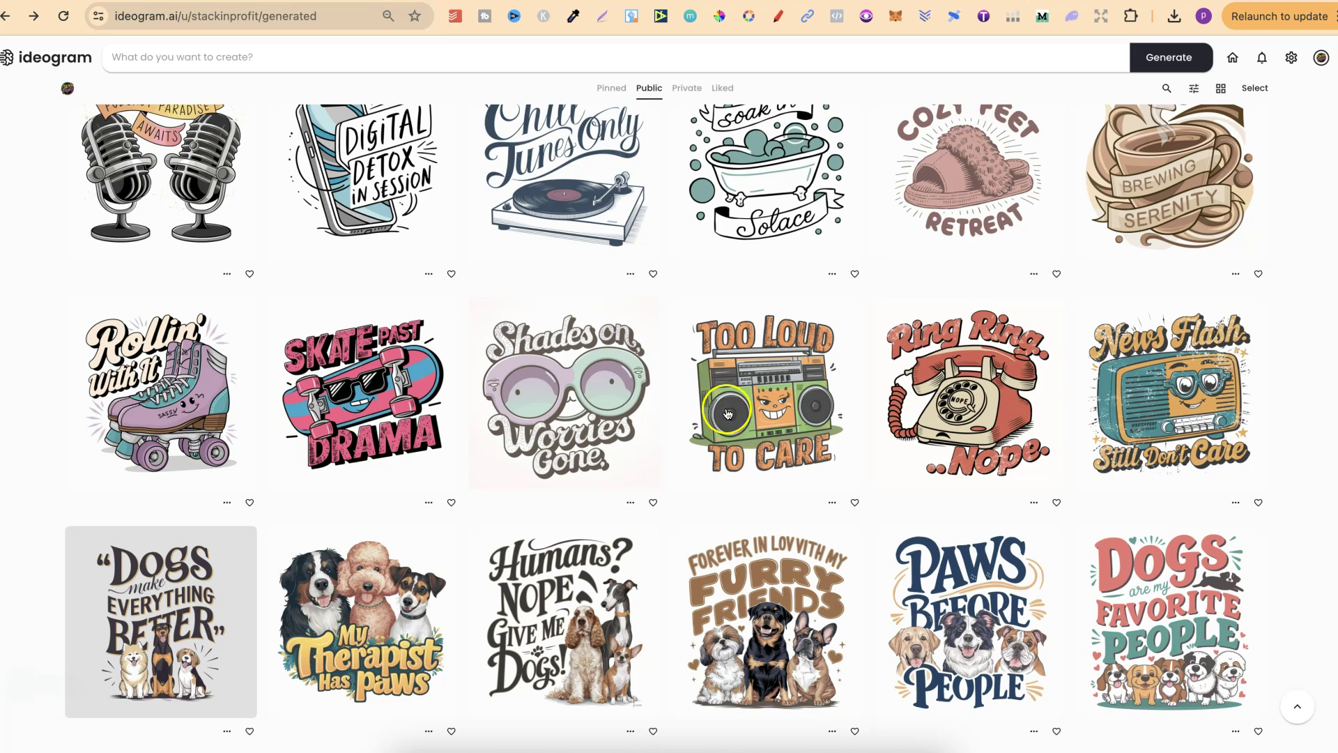
pyautogui.click(933, 396)
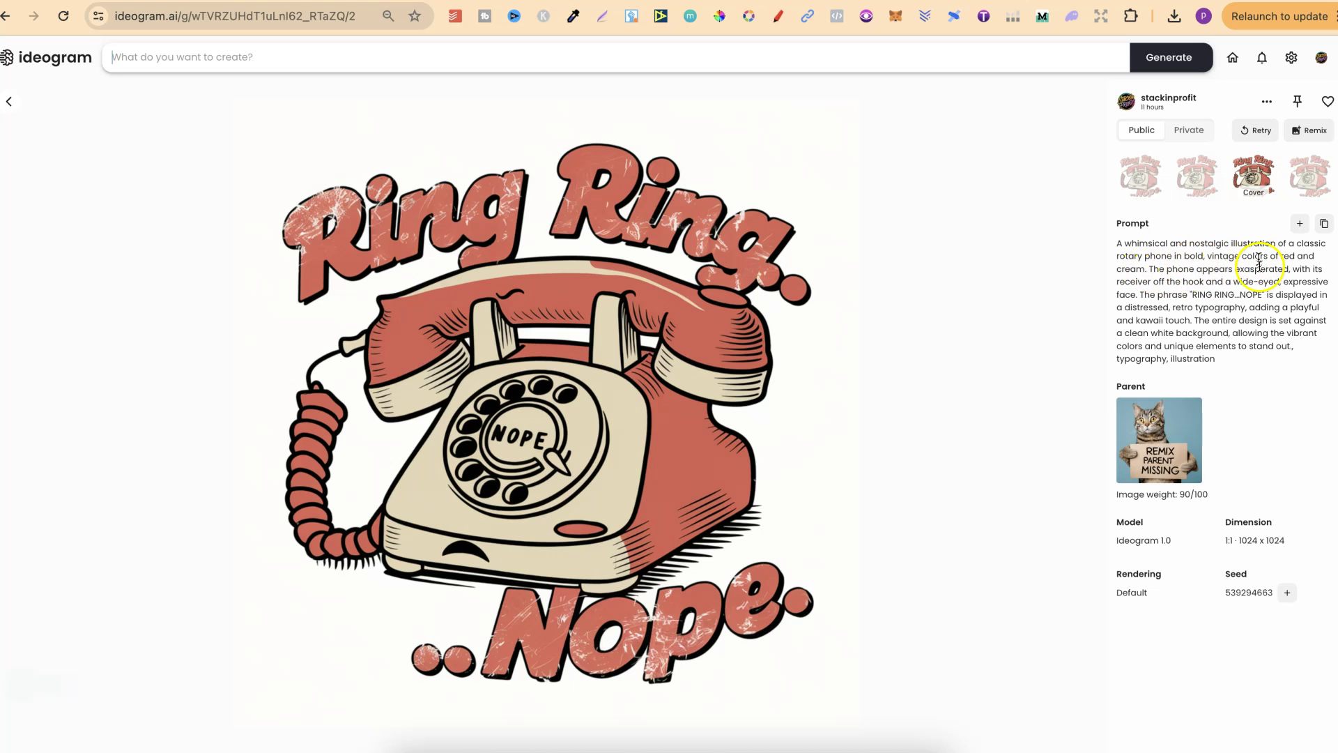
# Step: Open the Me Time in Progress headphones design and view its first and second variations
pyautogui.click(9, 102)
pyautogui.scroll(-5, 1285, 478)
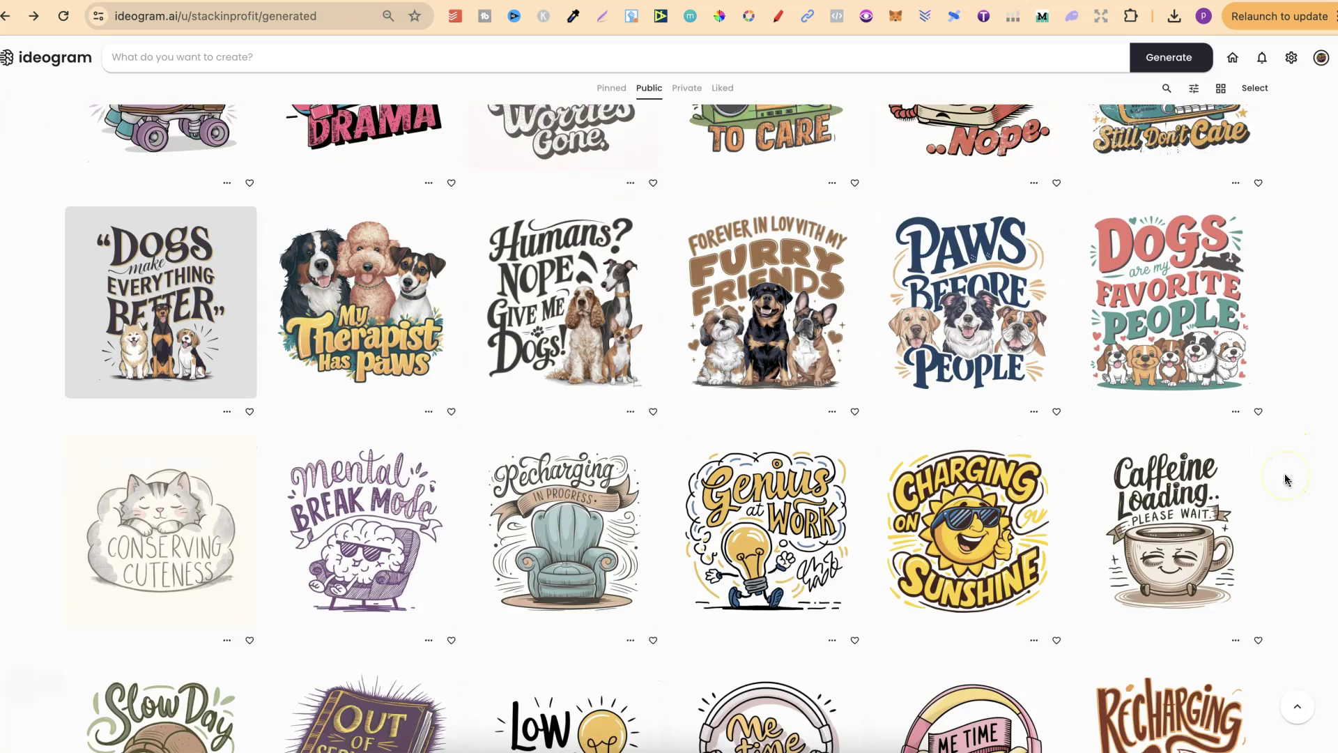
pyautogui.scroll(-2, 1284, 479)
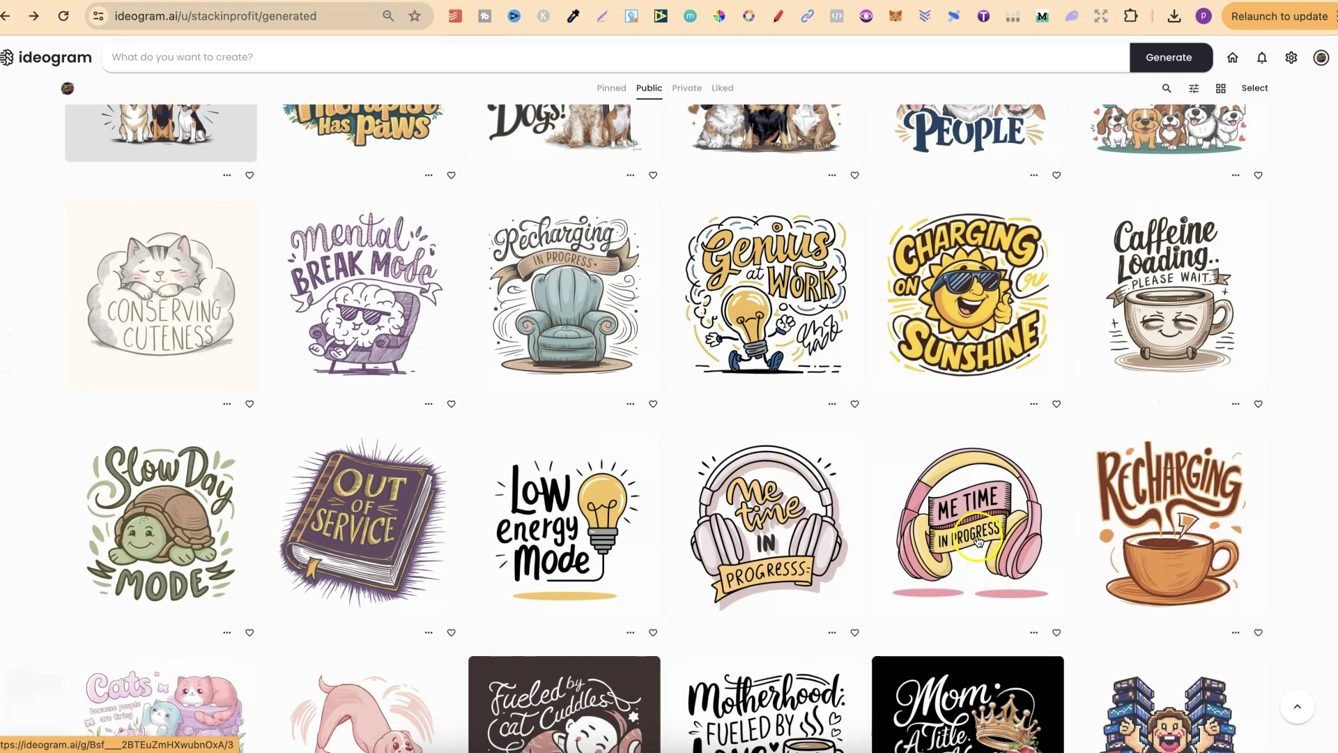
pyautogui.click(766, 516)
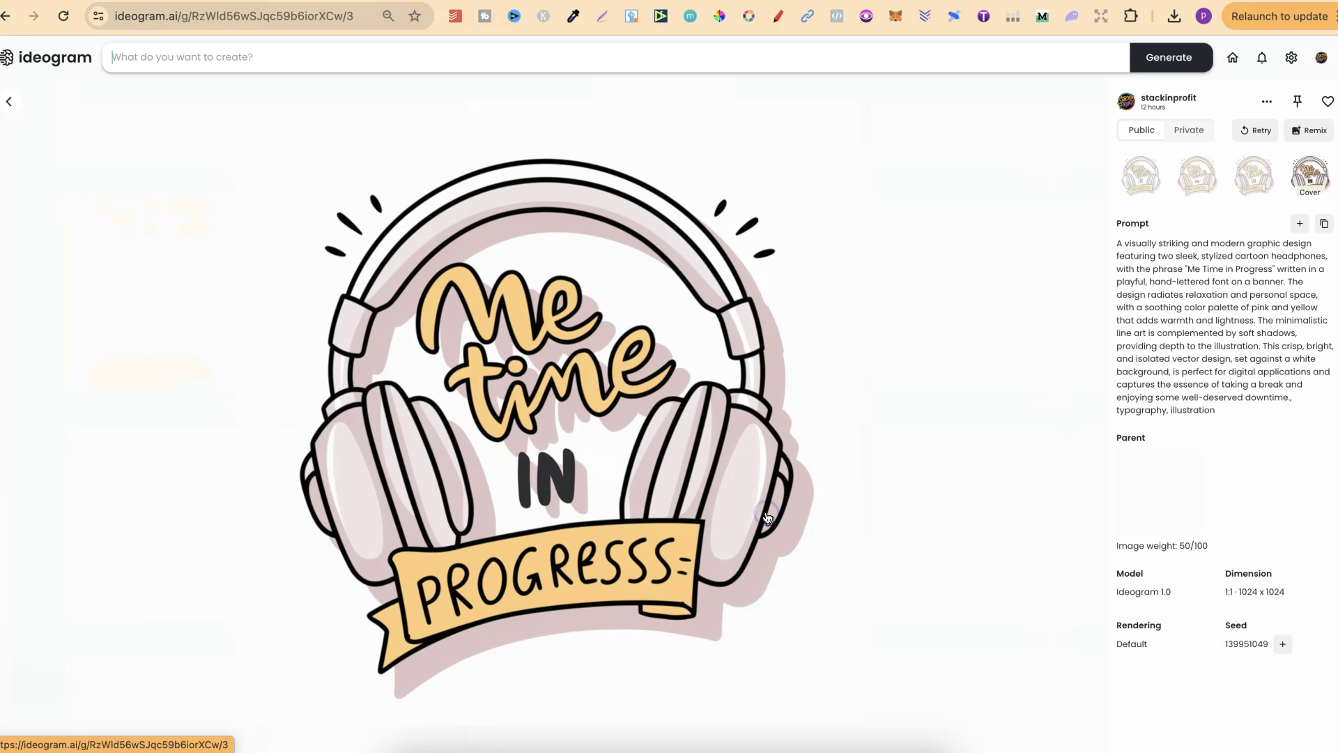
pyautogui.click(1144, 180)
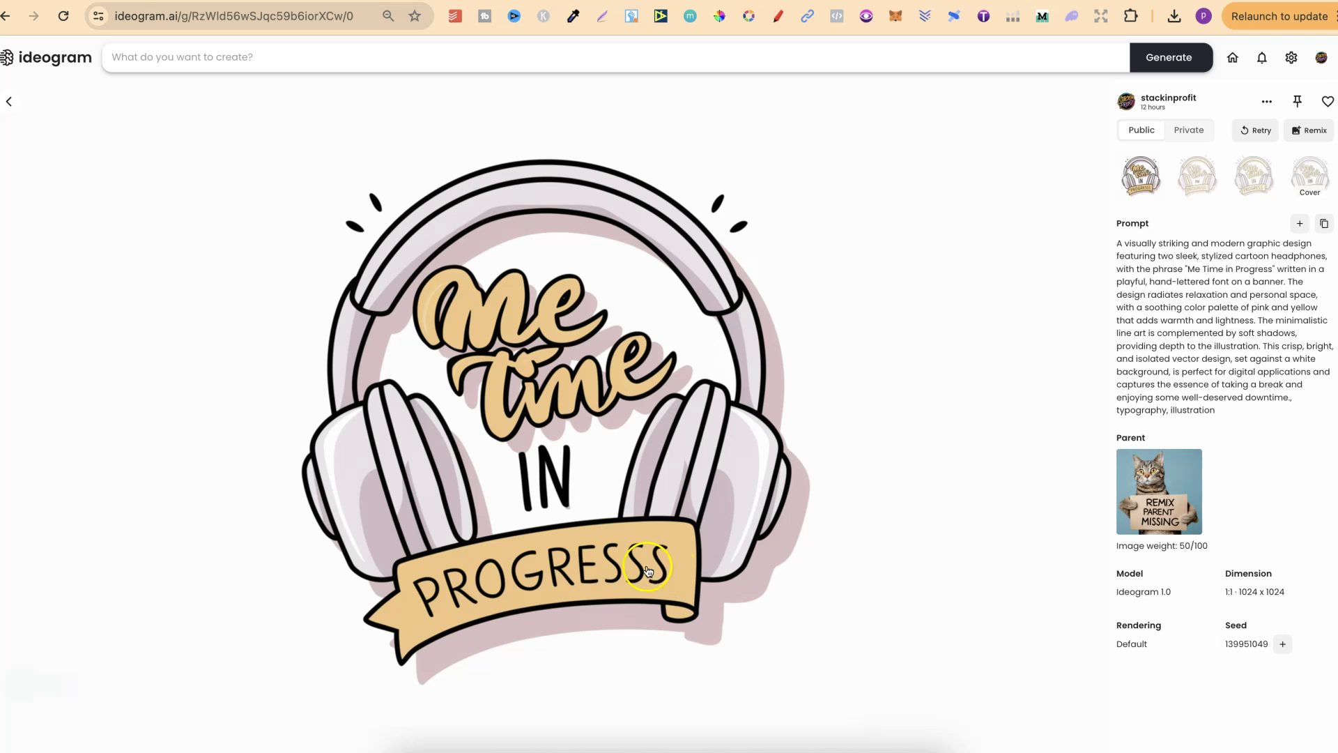
pyautogui.click(1197, 182)
# Step: Remix Me Time in Progress to load its full prompt into the bar, then show variant two
pyautogui.click(1311, 133)
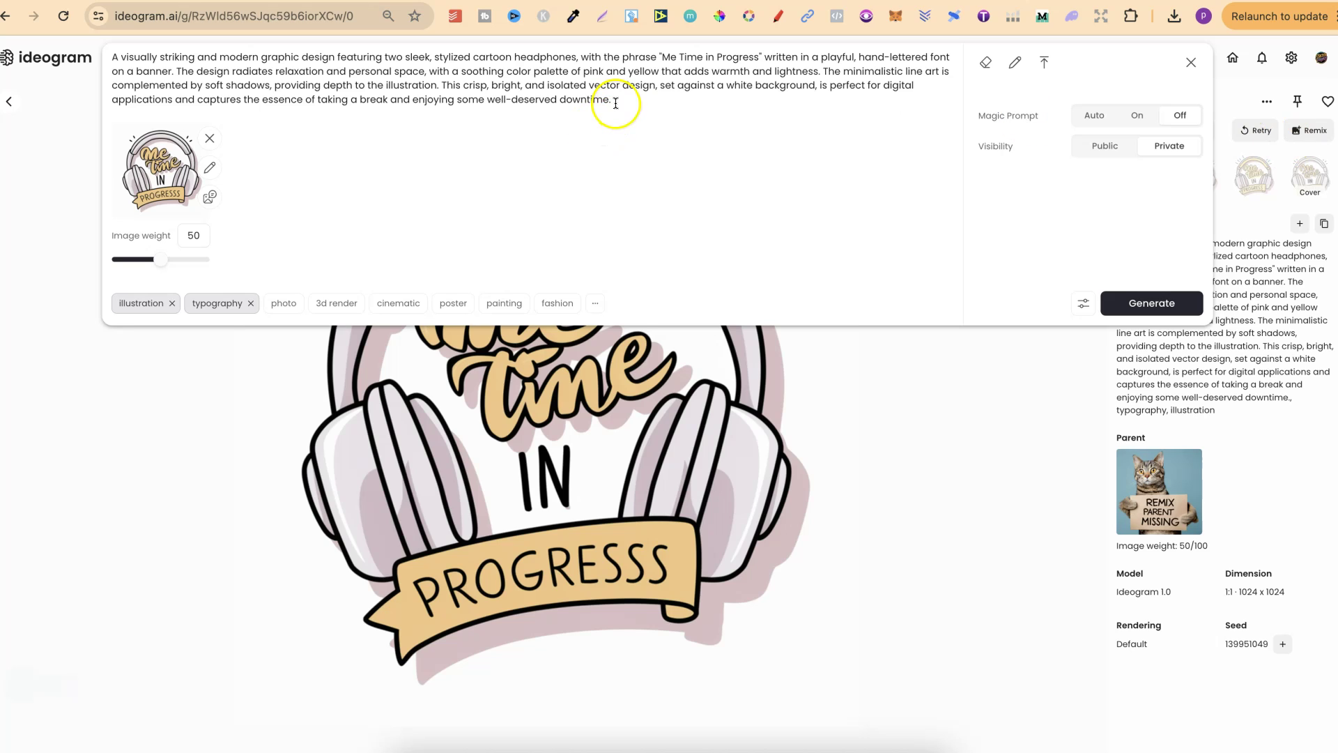
pyautogui.moveTo(616, 102); pyautogui.dragTo(113, 54)
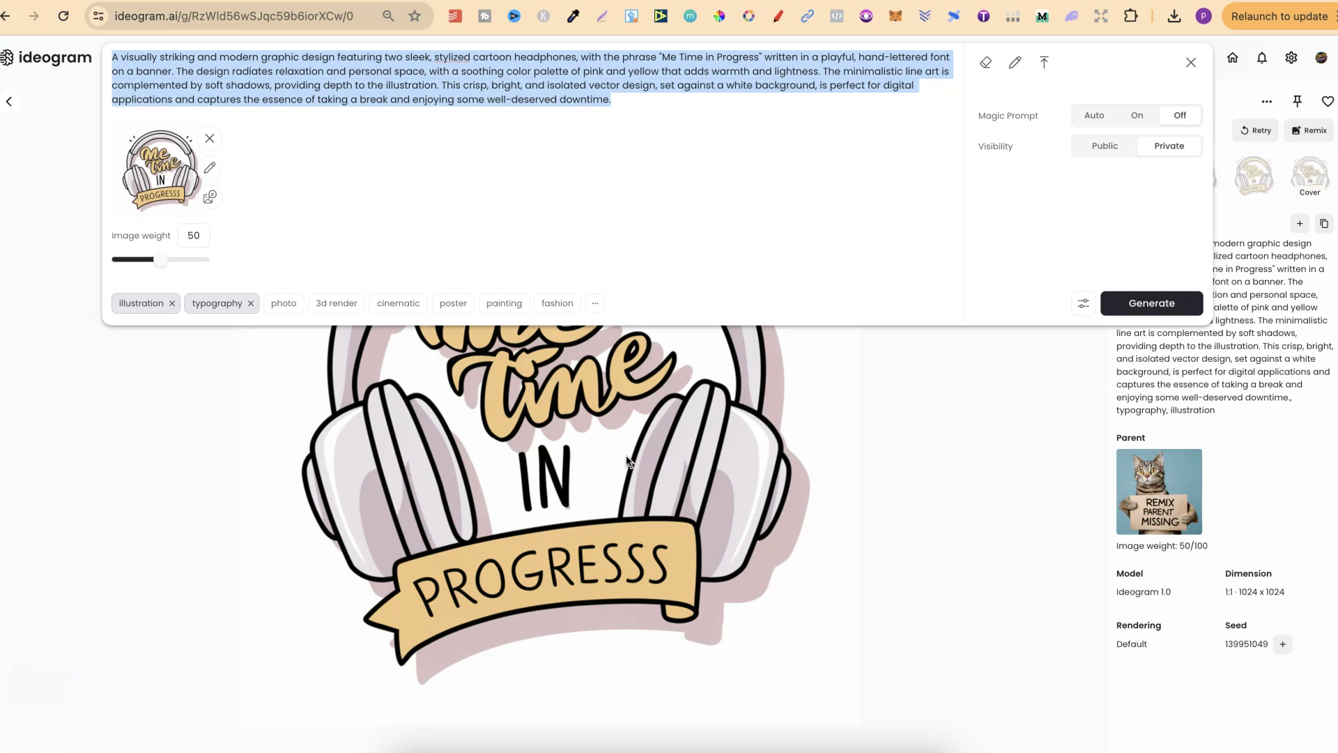
pyautogui.click(910, 548)
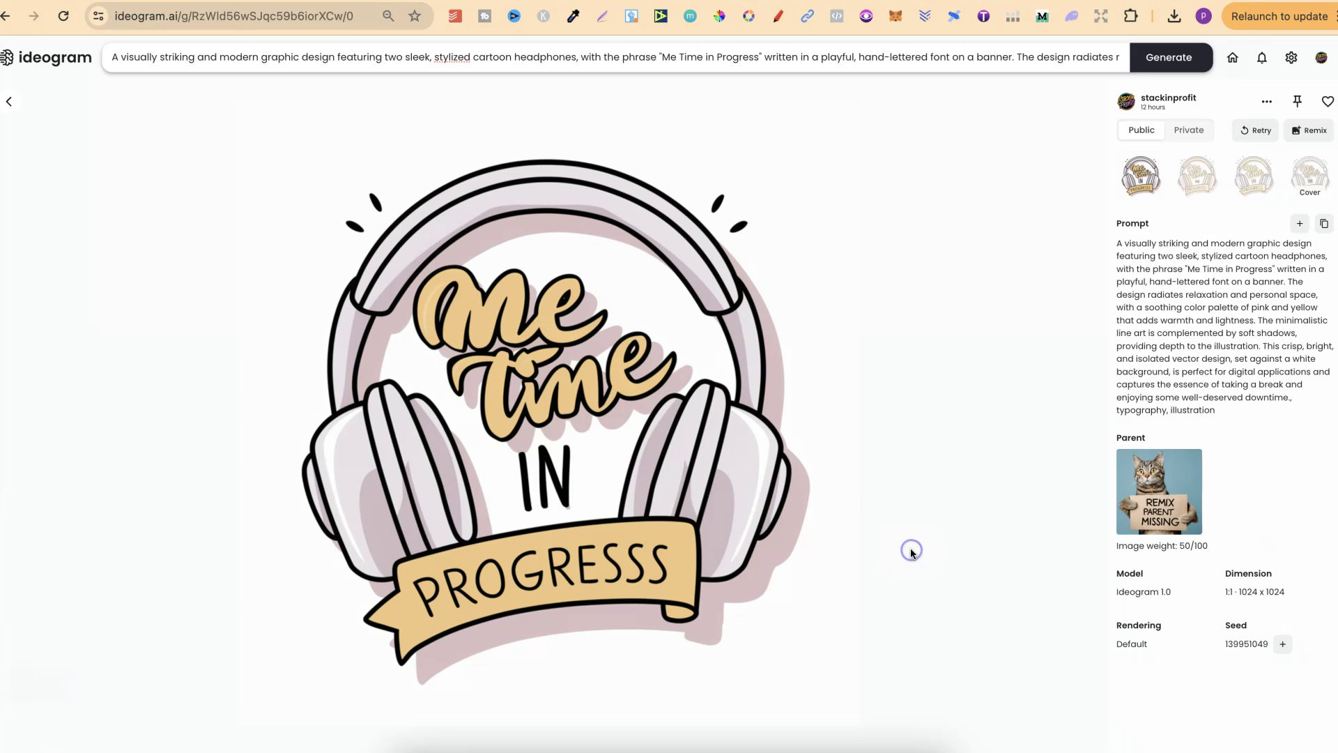
pyautogui.click(1191, 188)
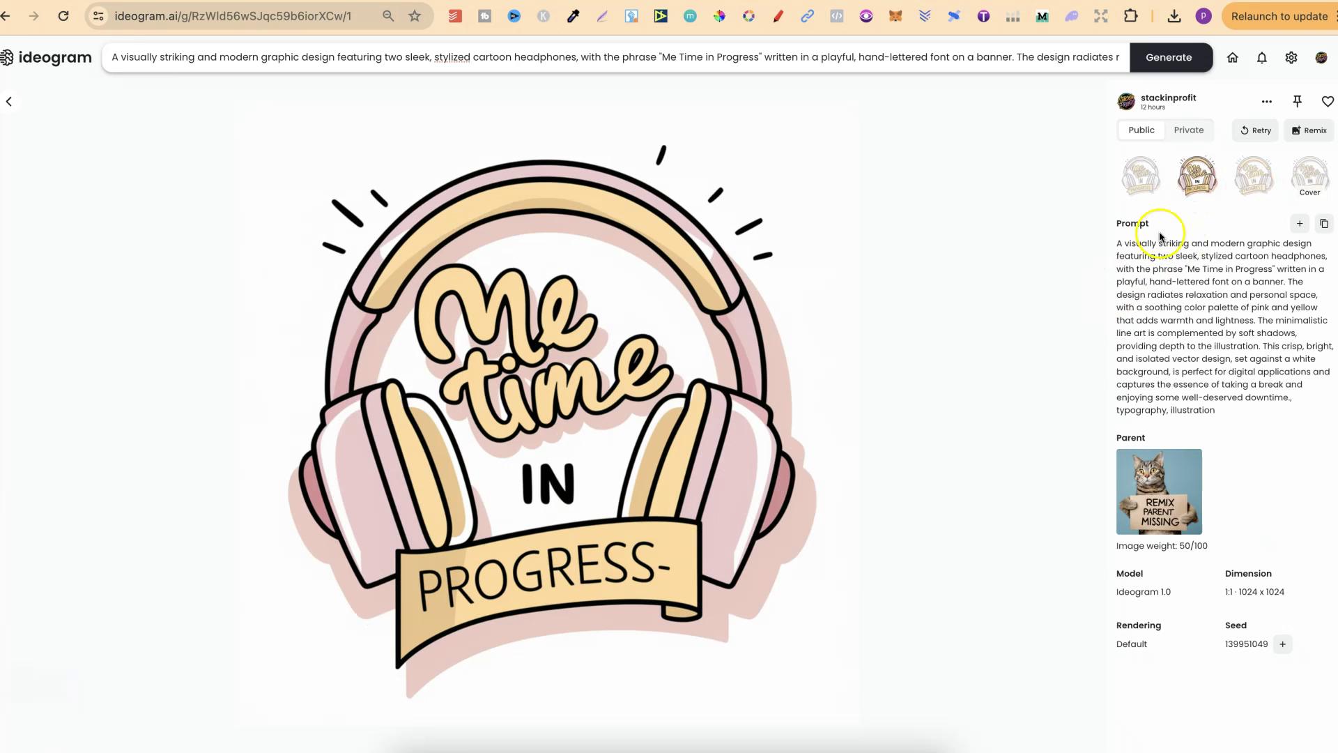
# Step: Flip through the third, fourth and cover variations, then return to the stackinprofit gallery
pyautogui.click(1254, 177)
pyautogui.click(1294, 186)
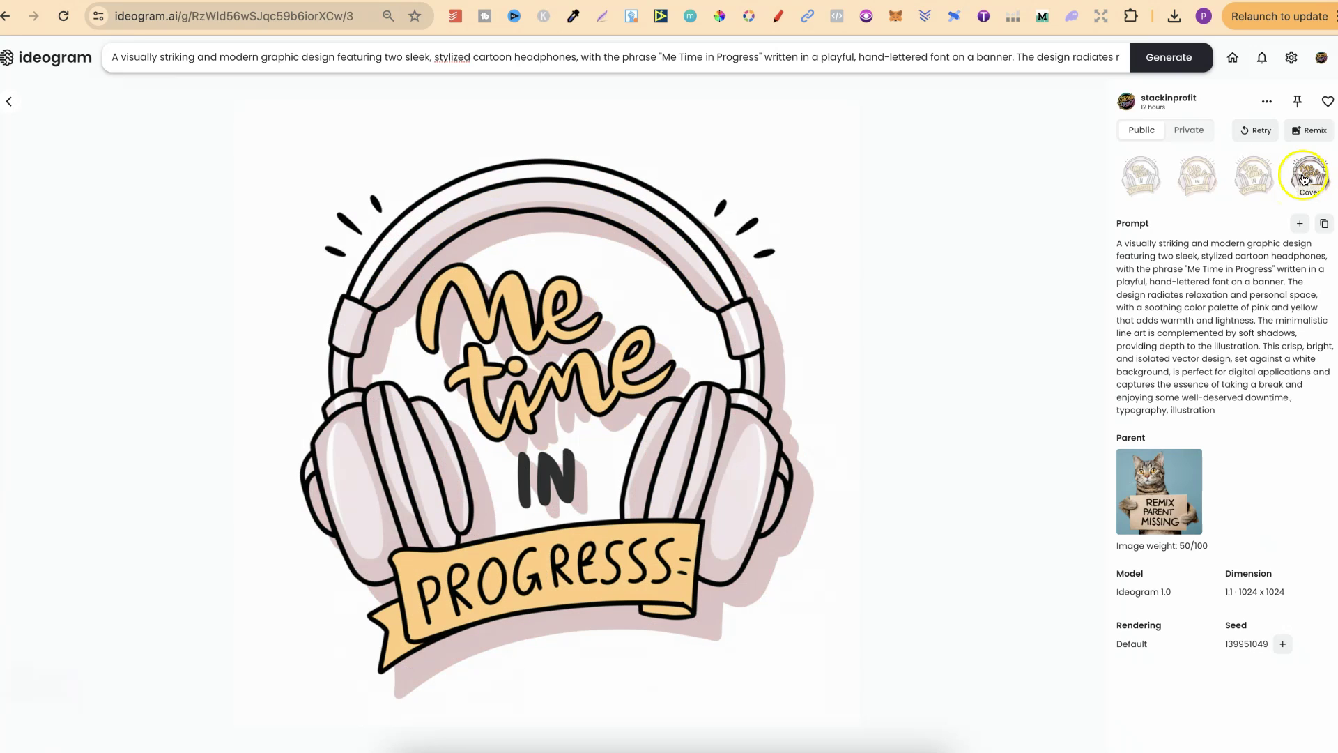
pyautogui.click(955, 396)
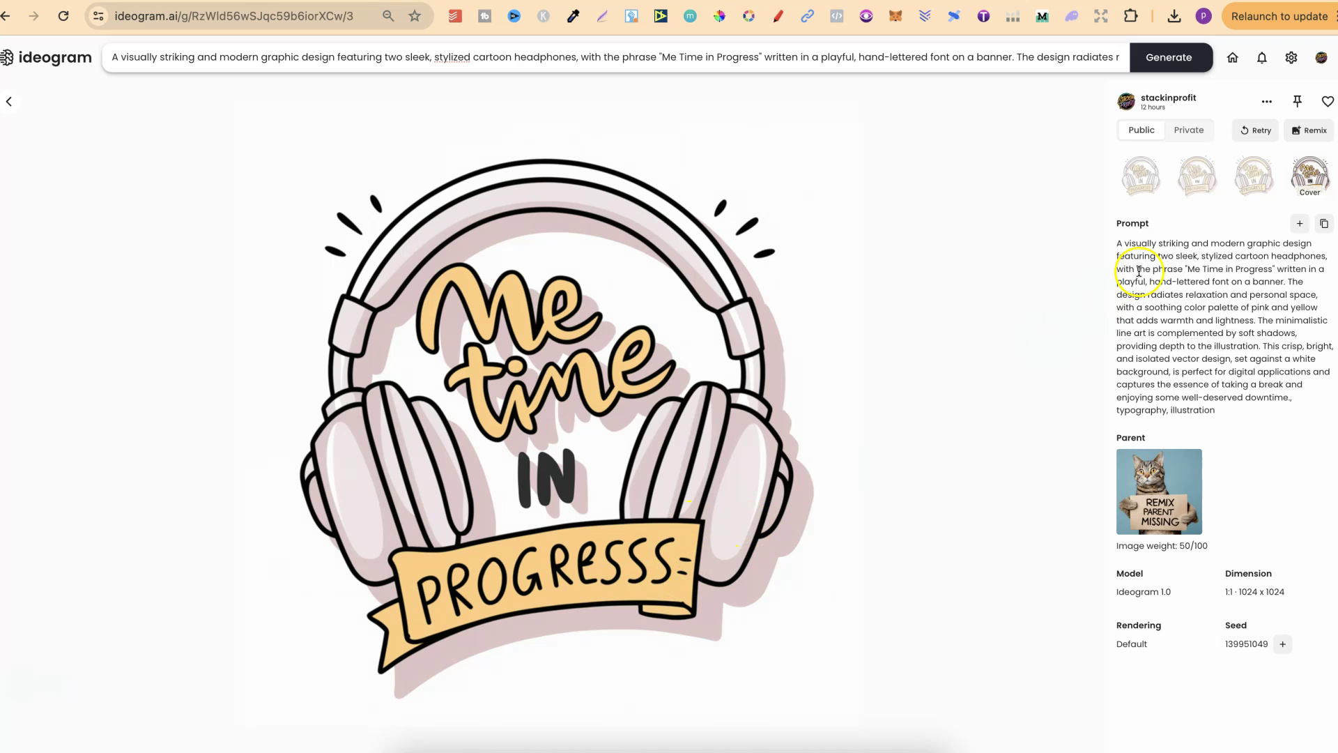
pyautogui.click(1254, 183)
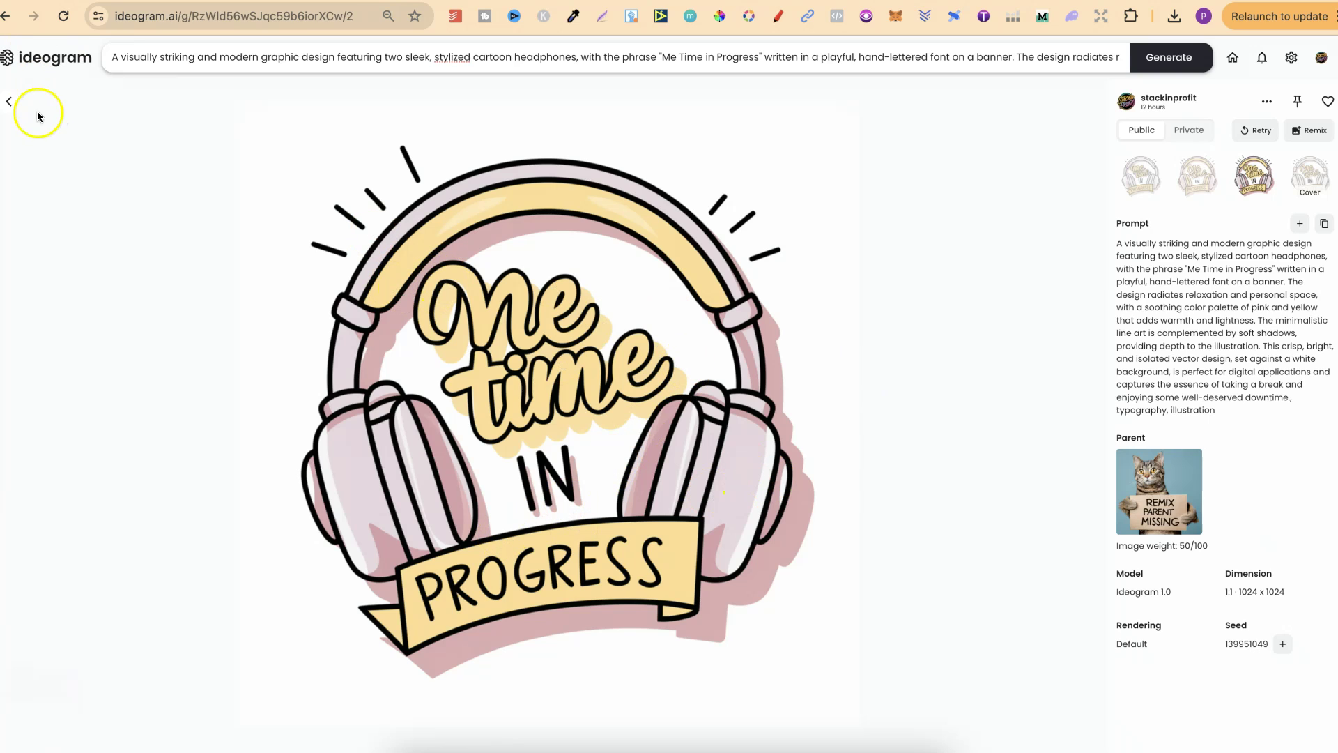
pyautogui.click(10, 102)
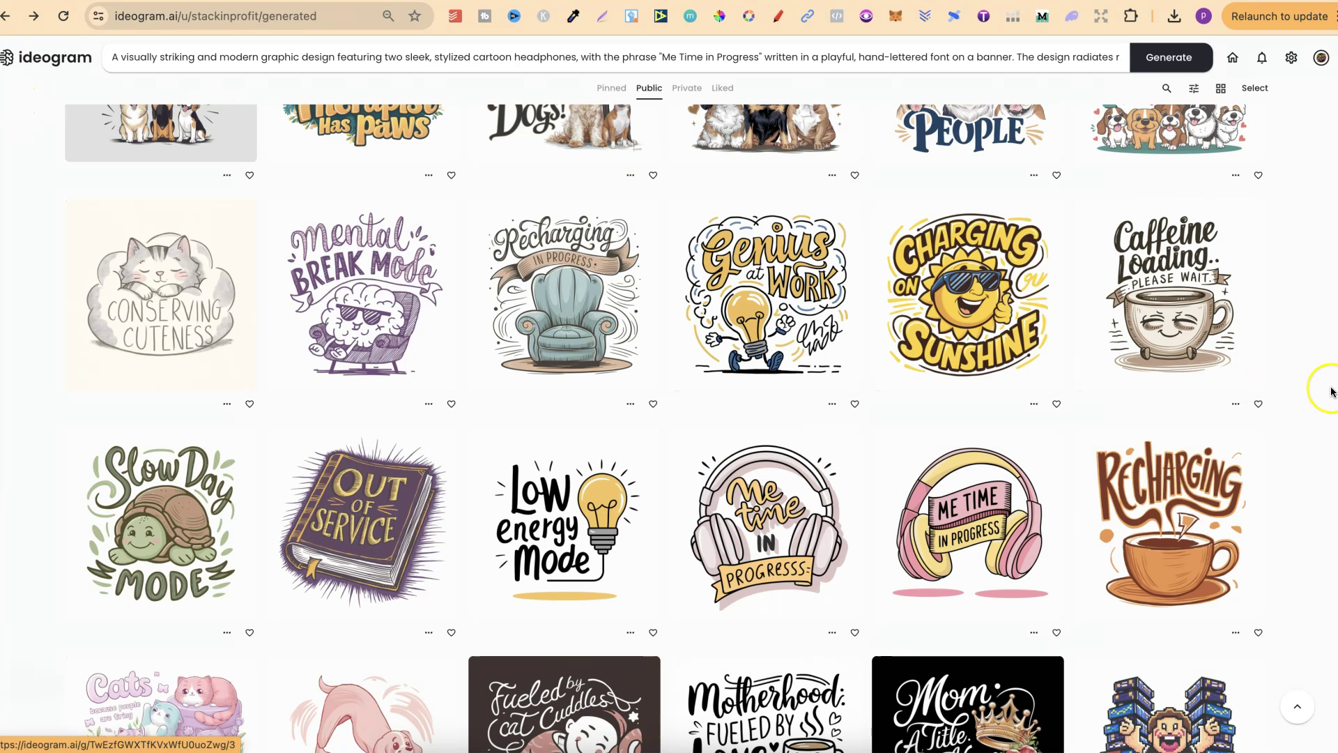
pyautogui.scroll(1, 1323, 383)
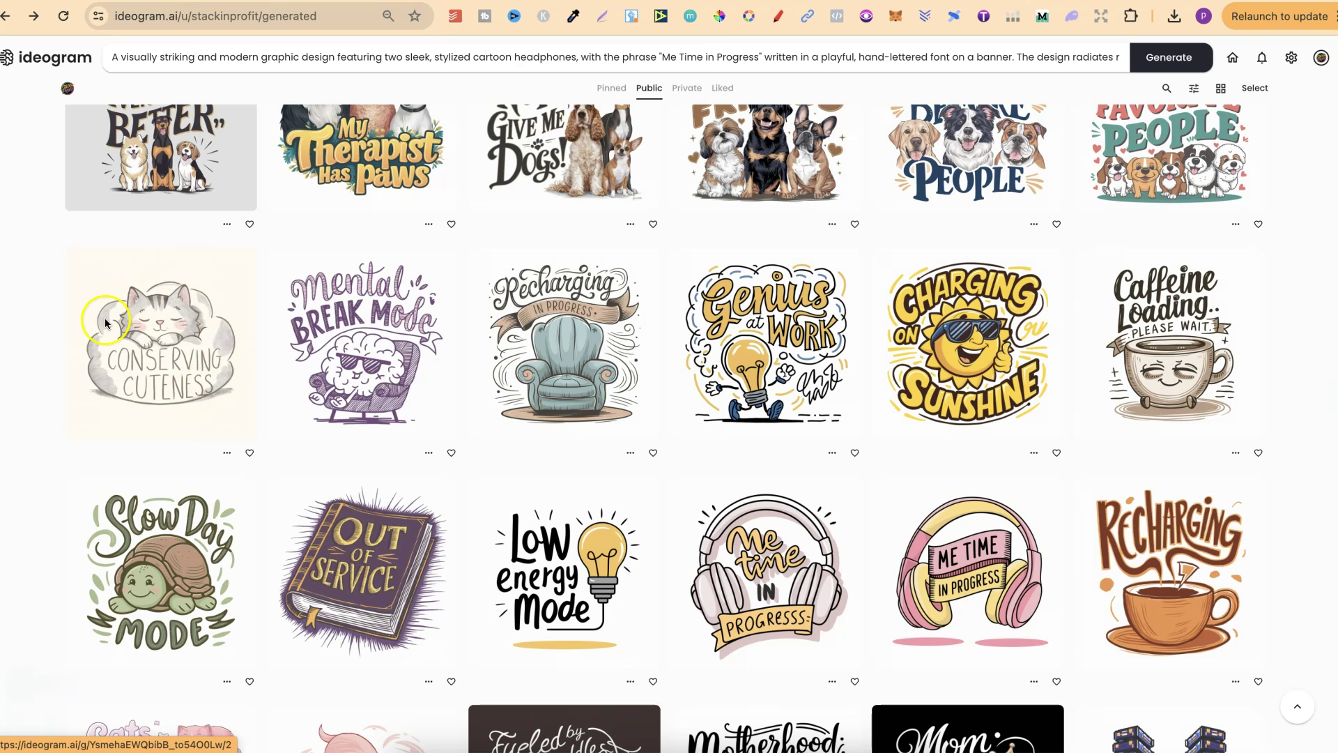
pyautogui.click(186, 357)
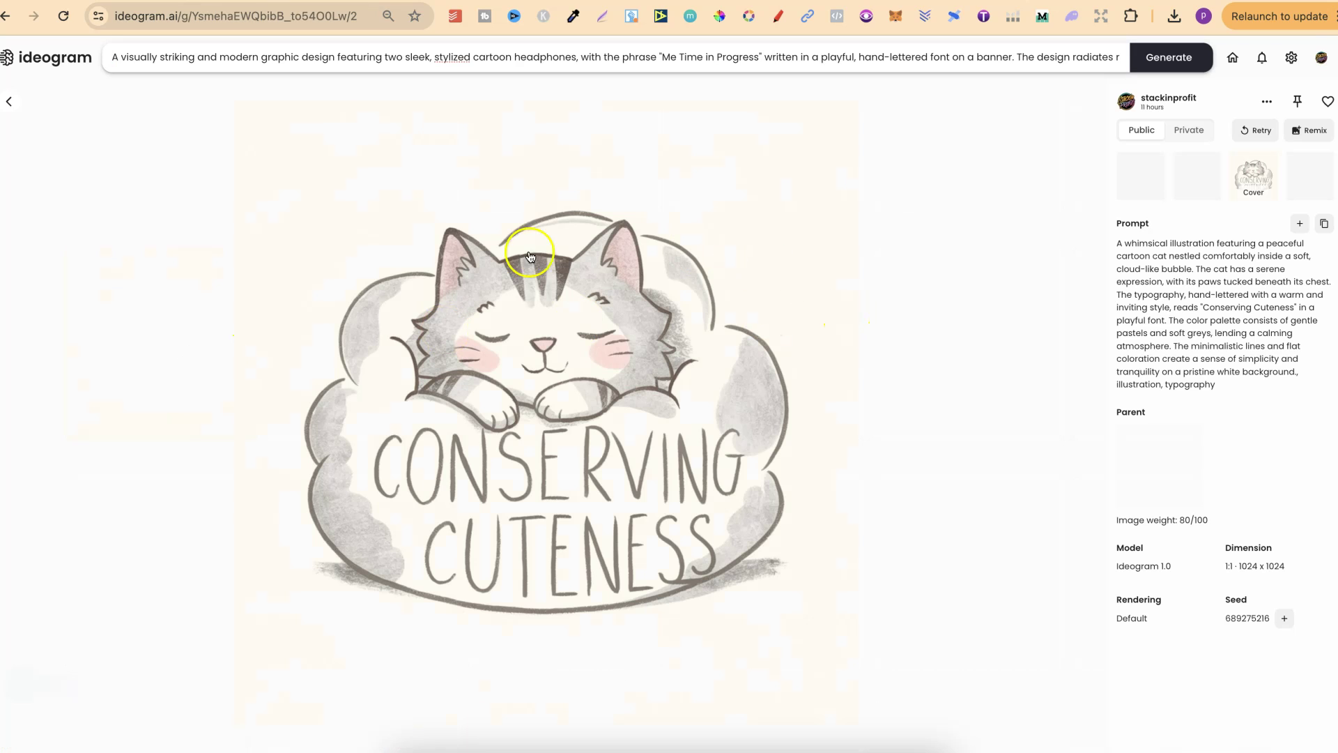
pyautogui.click(1136, 174)
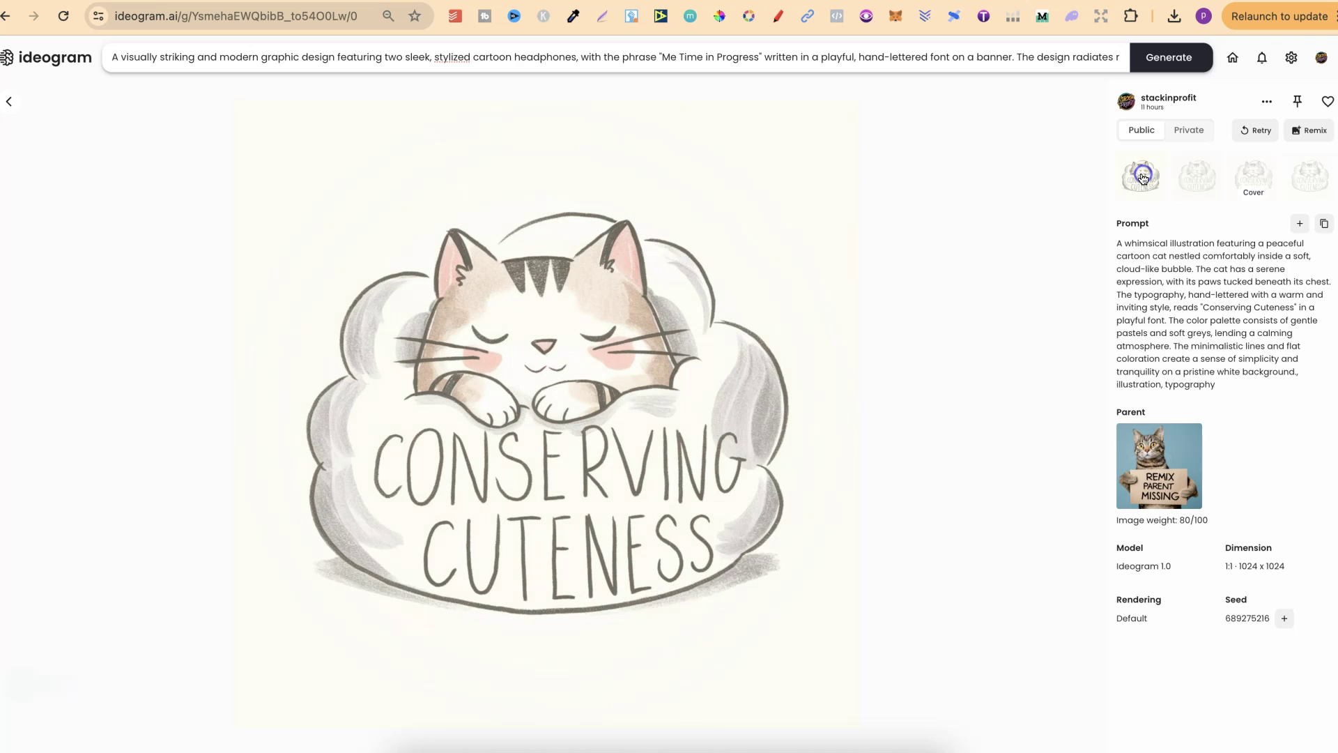
pyautogui.click(1197, 177)
pyautogui.click(1254, 174)
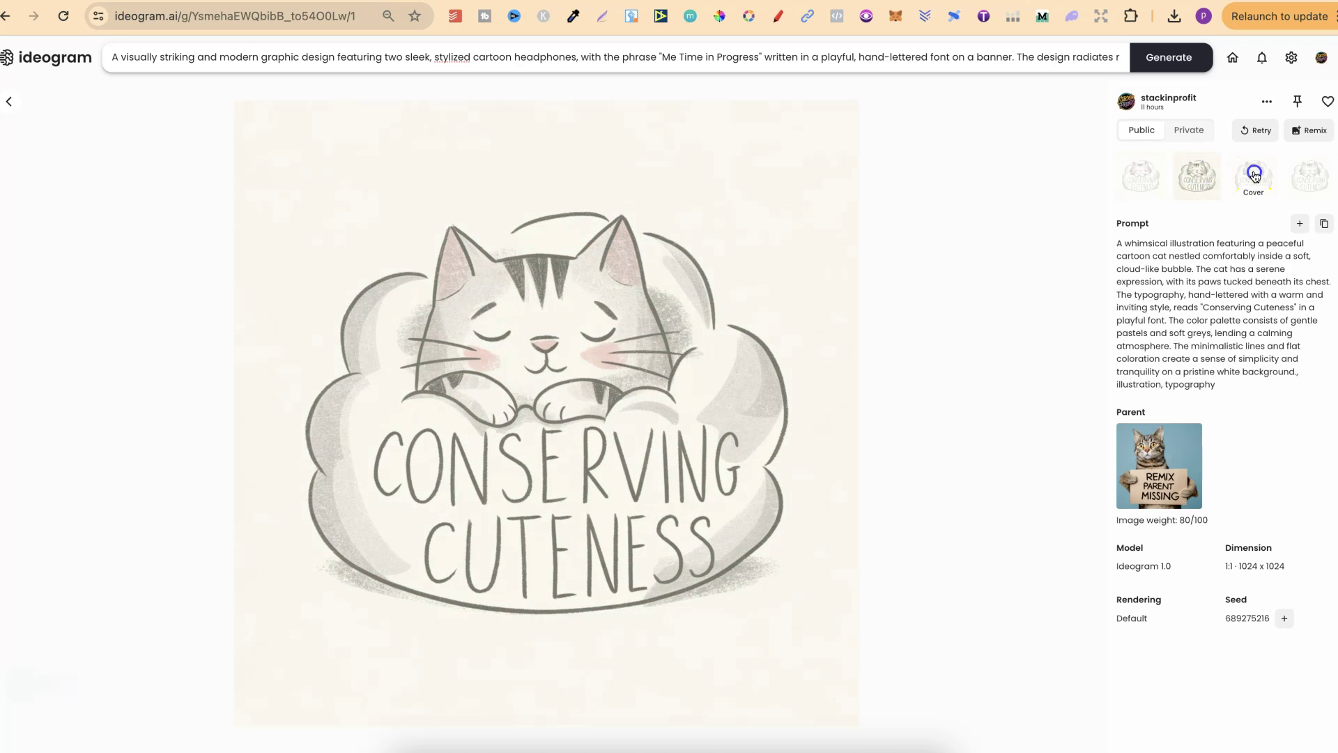
pyautogui.click(1314, 177)
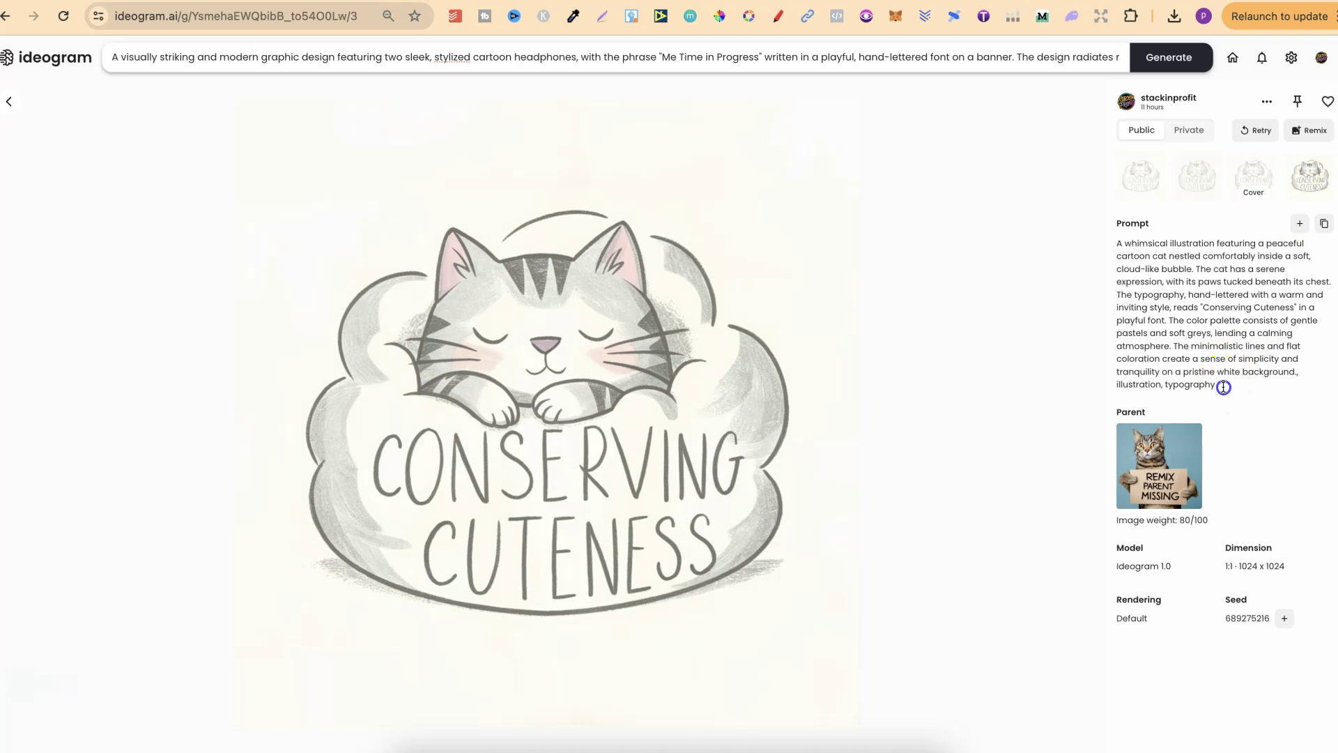
pyautogui.moveTo(1217, 385); pyautogui.dragTo(1115, 241)
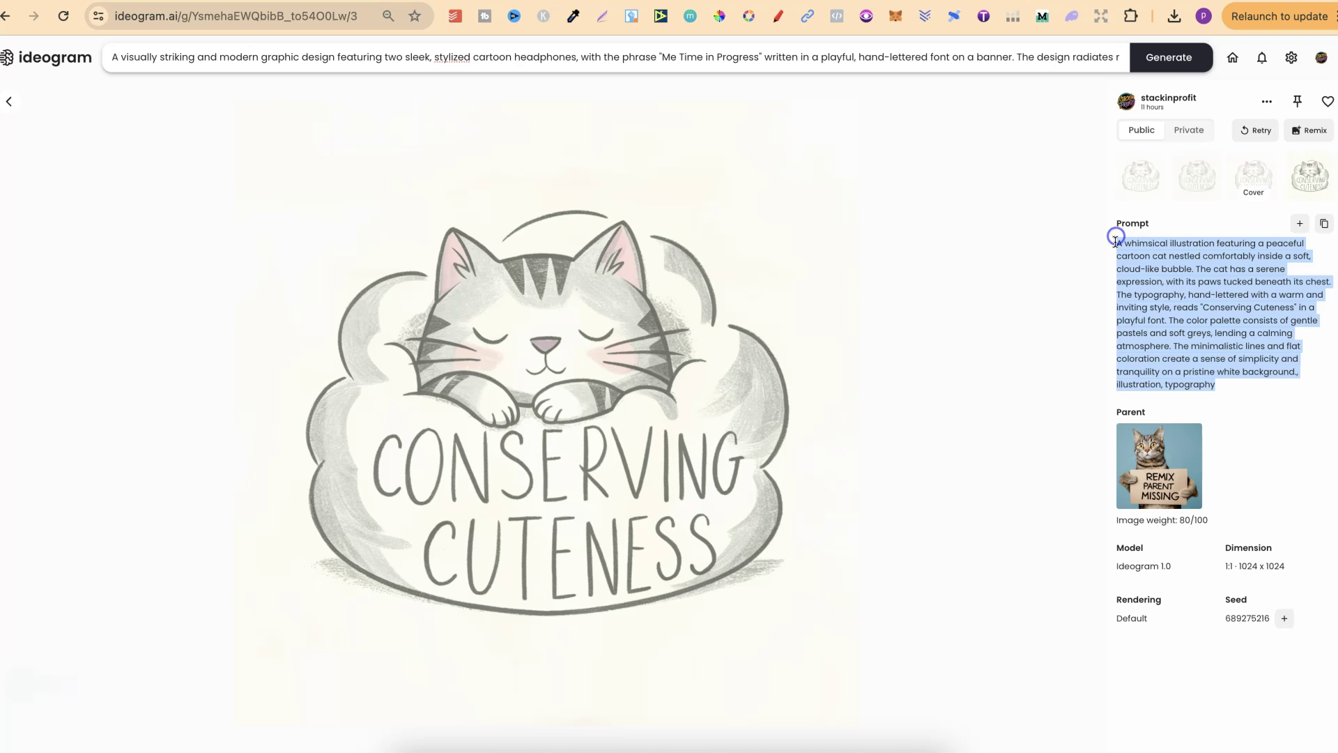
pyautogui.click(9, 102)
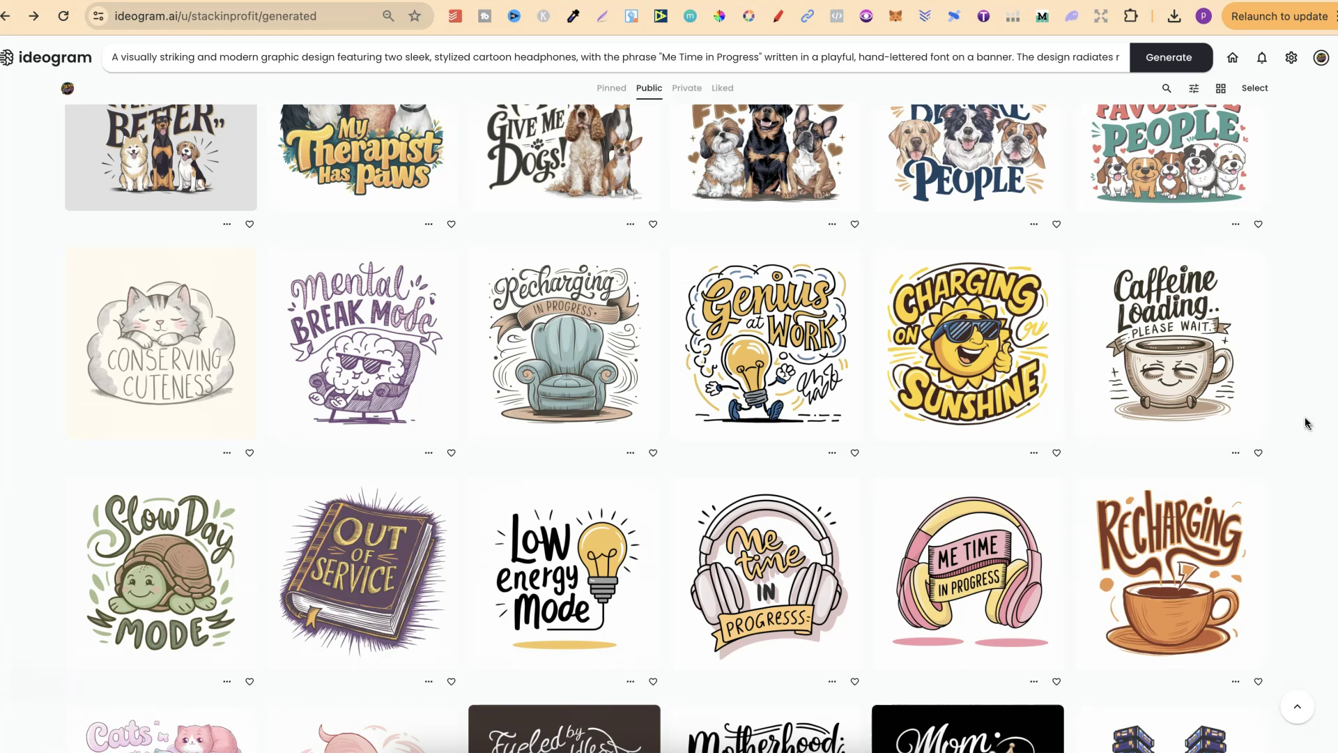
pyautogui.scroll(2, 1307, 423)
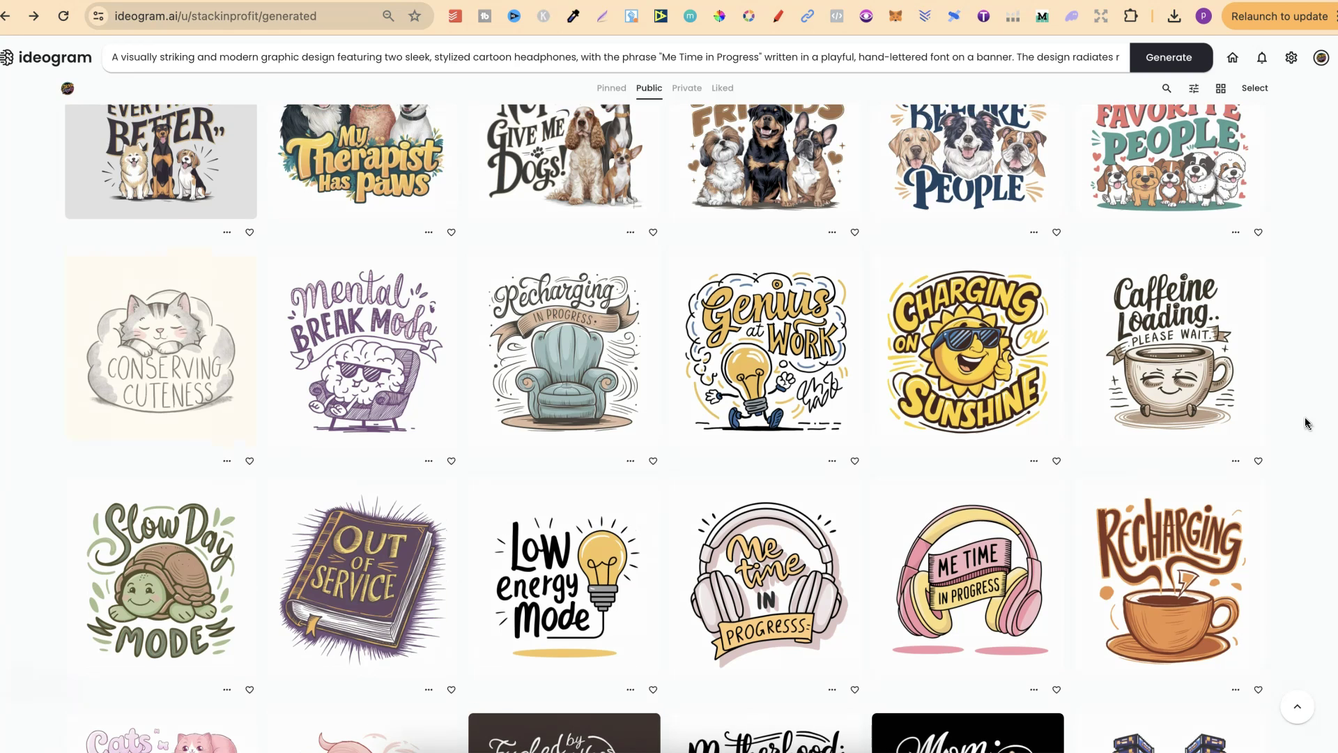
pyautogui.click(566, 301)
pyautogui.click(1313, 399)
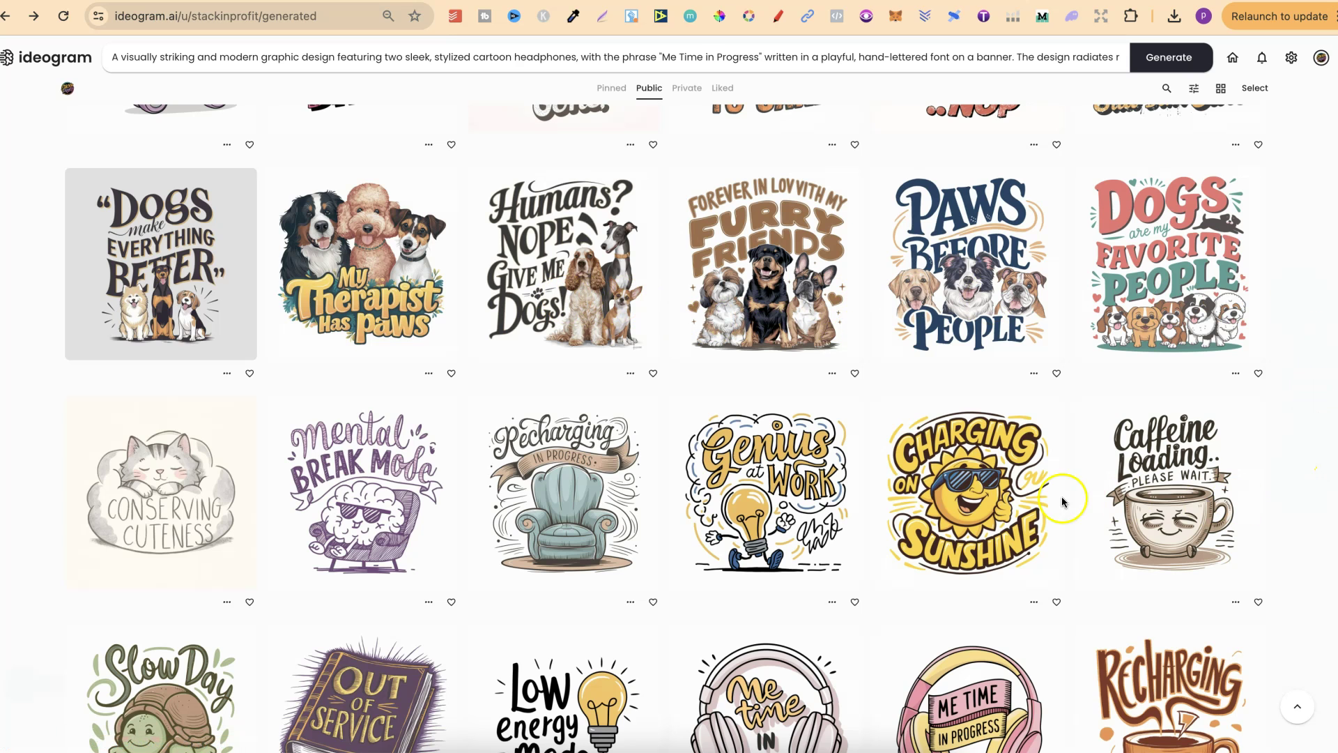
pyautogui.scroll(-2, 805, 601)
pyautogui.scroll(2, 805, 601)
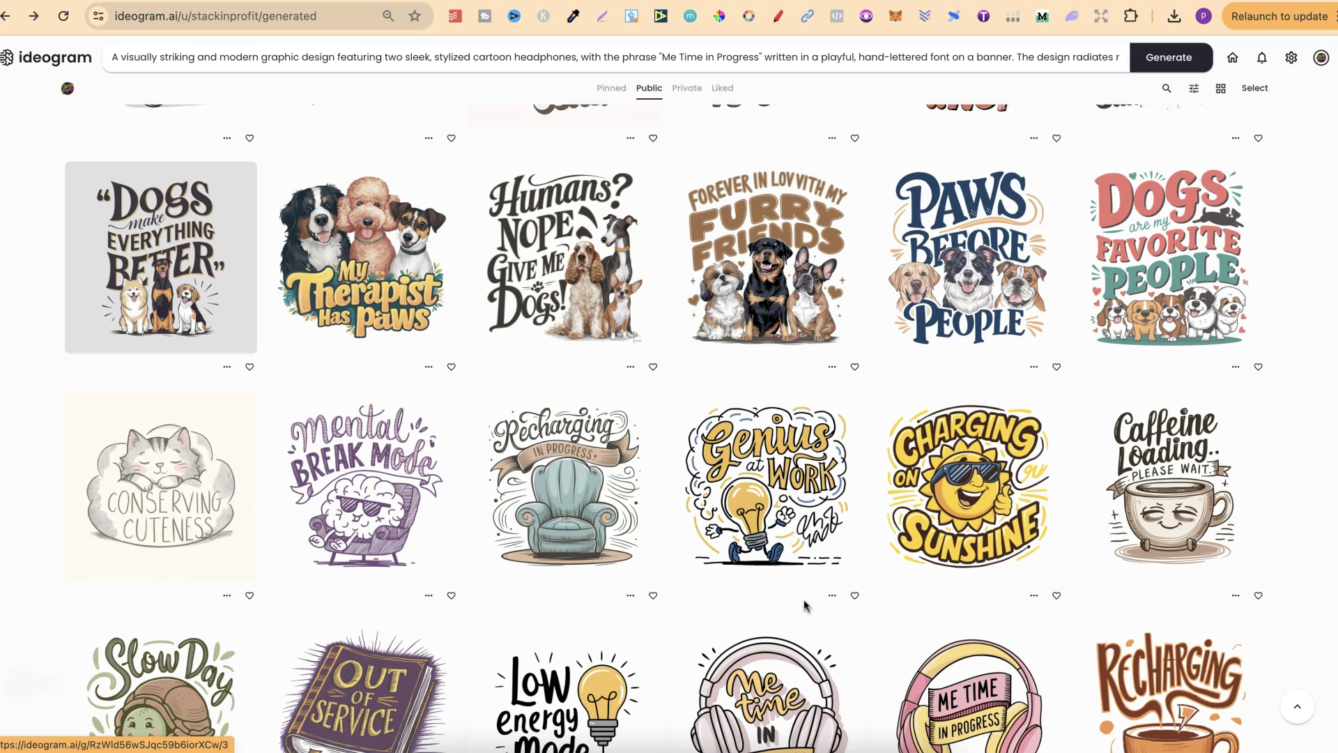
# Step: Switch to ChatGPT and open the IdeoMastery Sticker Generator GPT
pyautogui.click(663, 3)
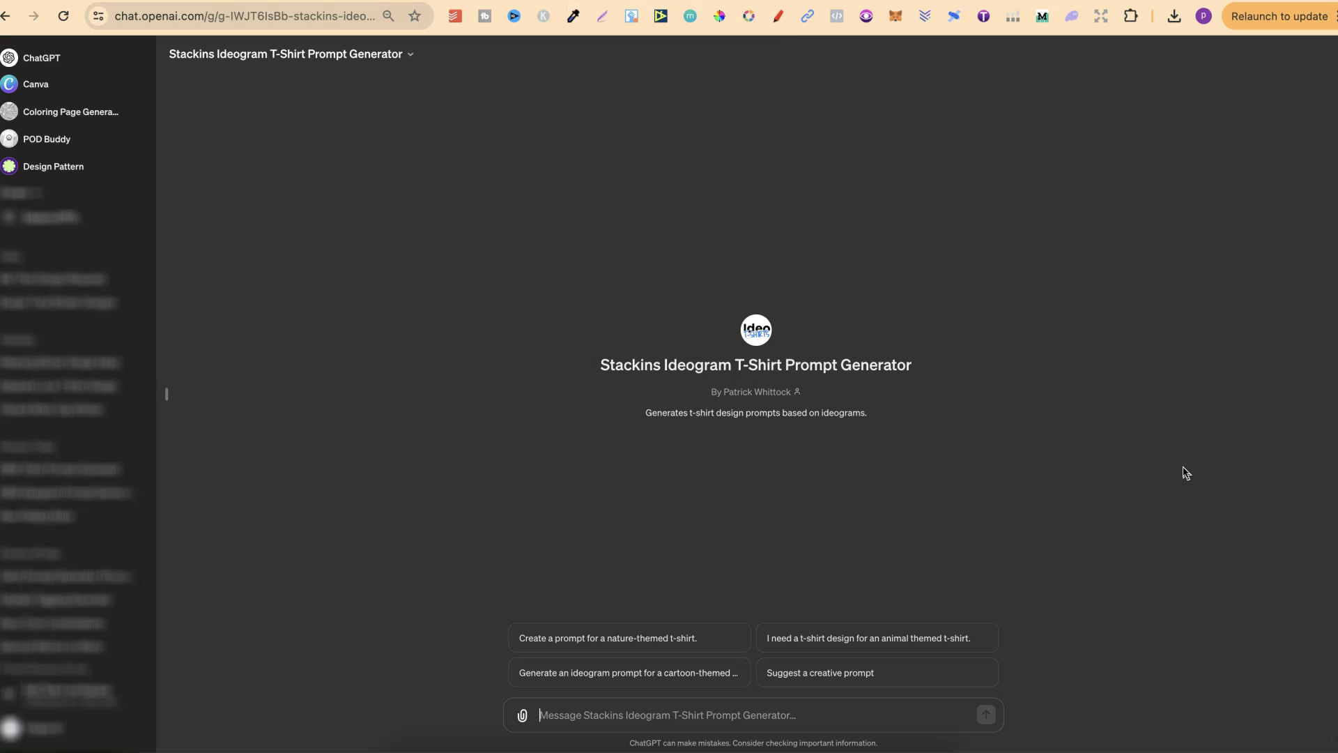
pyautogui.click(1184, 458)
pyautogui.click(810, 1)
pyautogui.click(1195, 433)
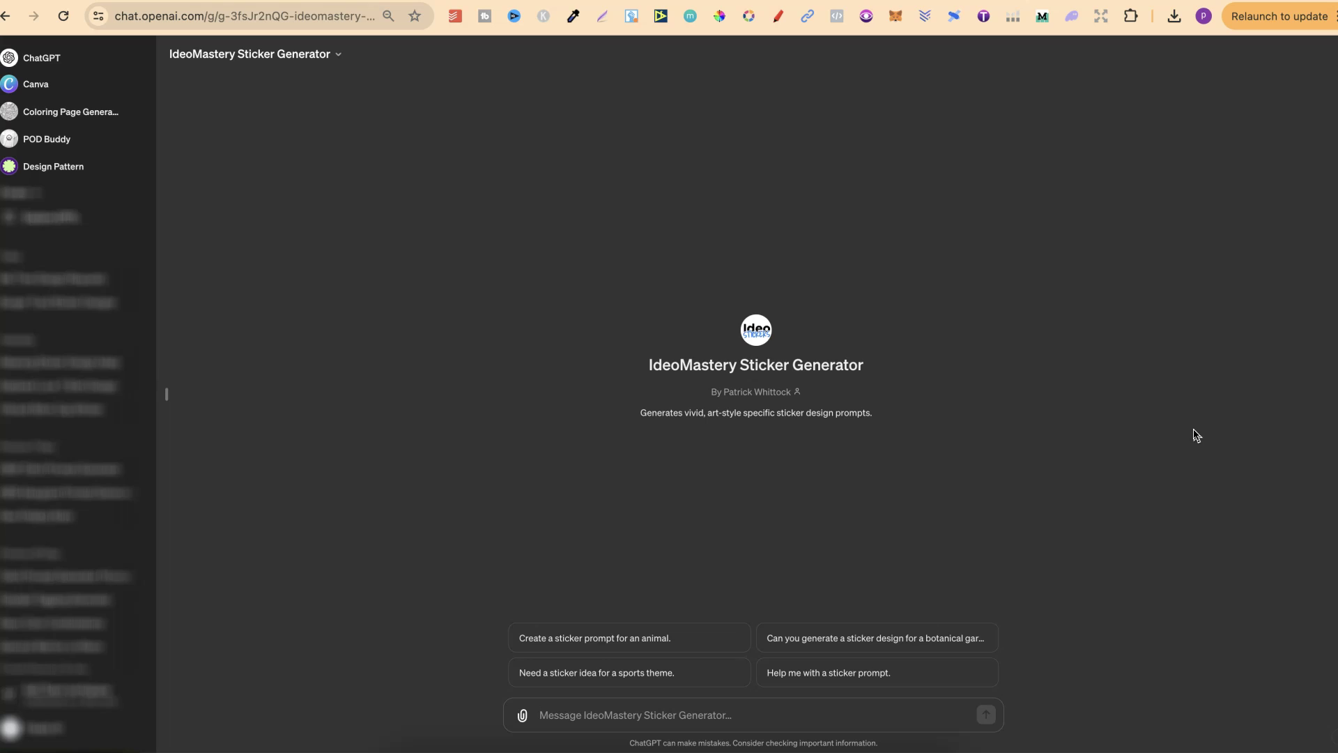
pyautogui.click(828, 494)
# Step: Generate funny 2-4 word quotes for the Beer niche in Kittl
pyautogui.click(975, 1)
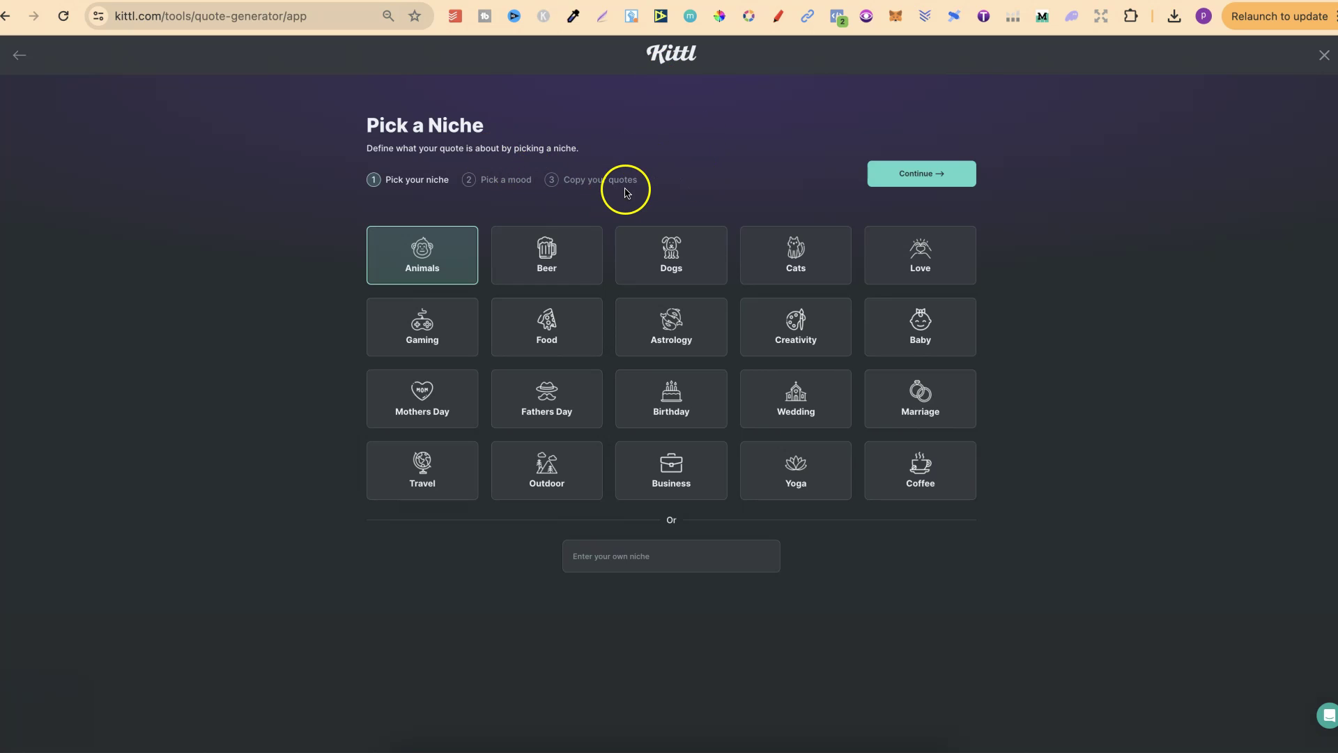
pyautogui.click(524, 258)
pyautogui.click(897, 173)
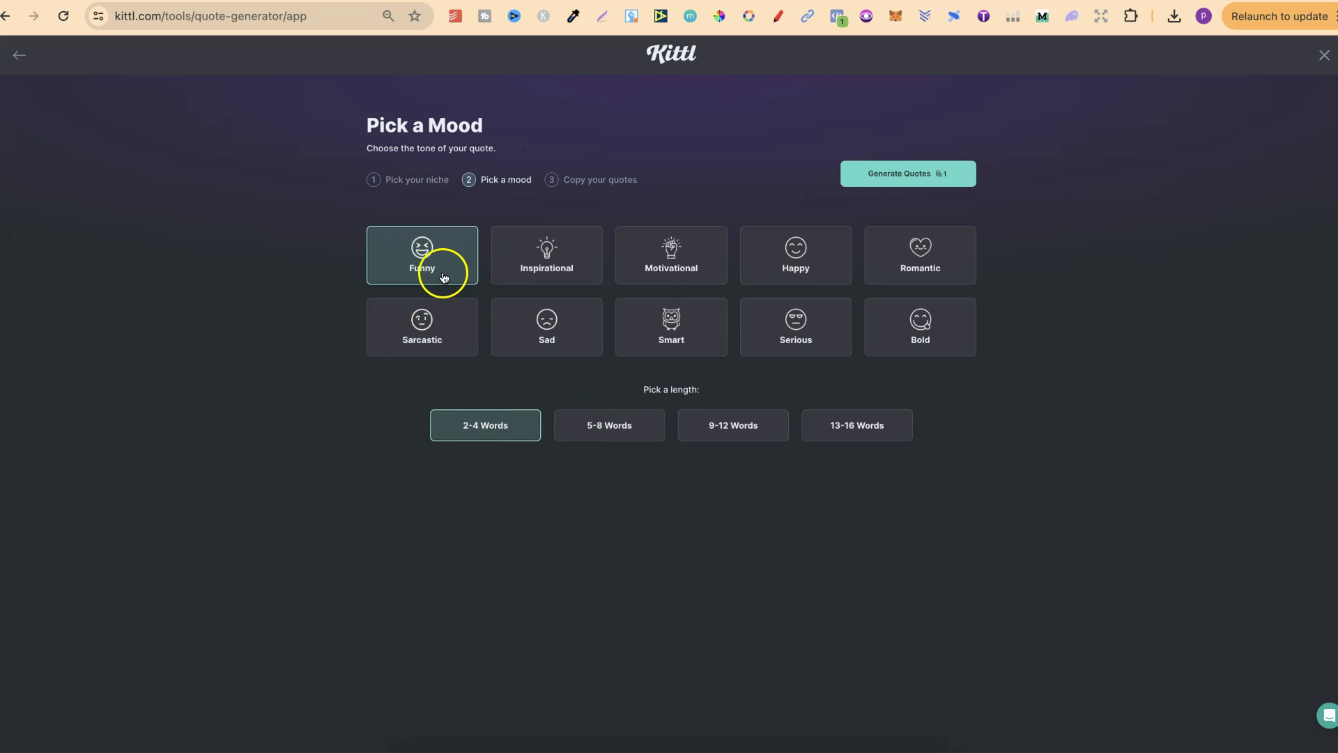
pyautogui.click(887, 180)
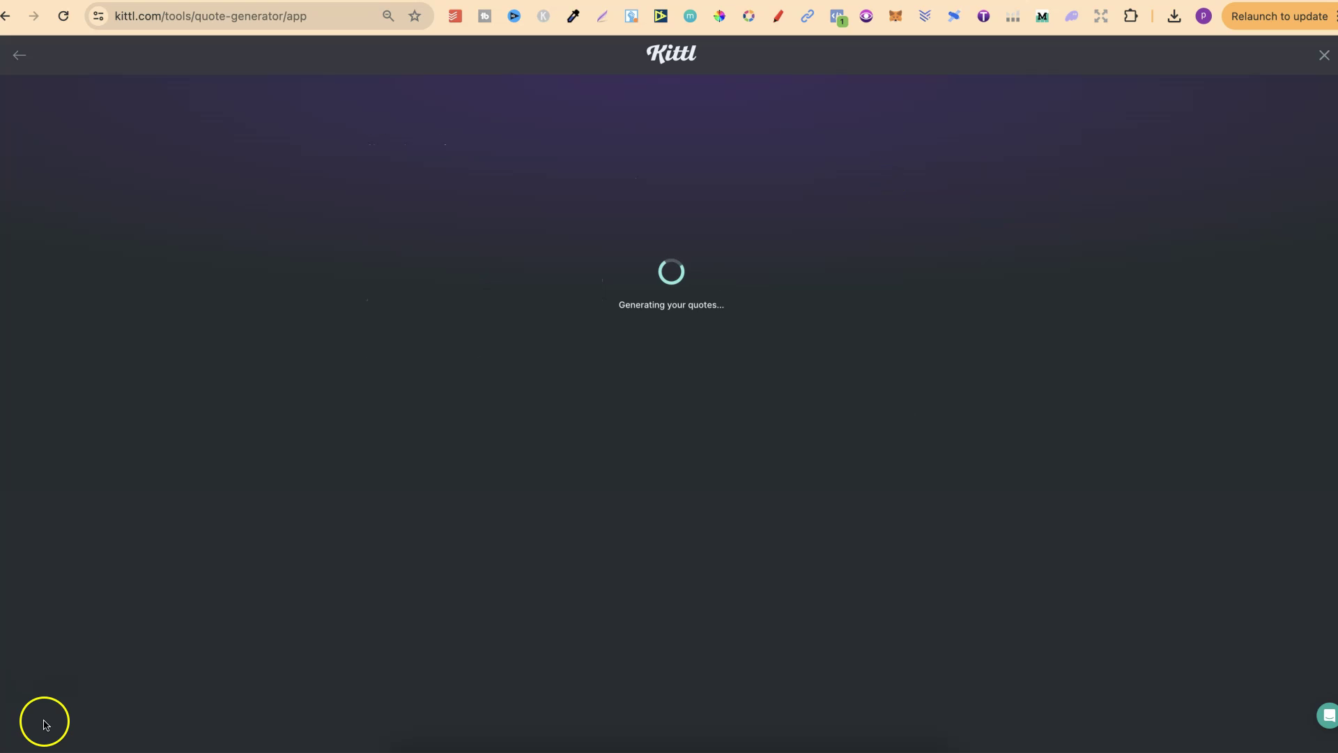
# Step: Copy the 'Beer: My Happy Juice' quote and switch back to the sticker GPT chat
pyautogui.scroll(-5, 1101, 498)
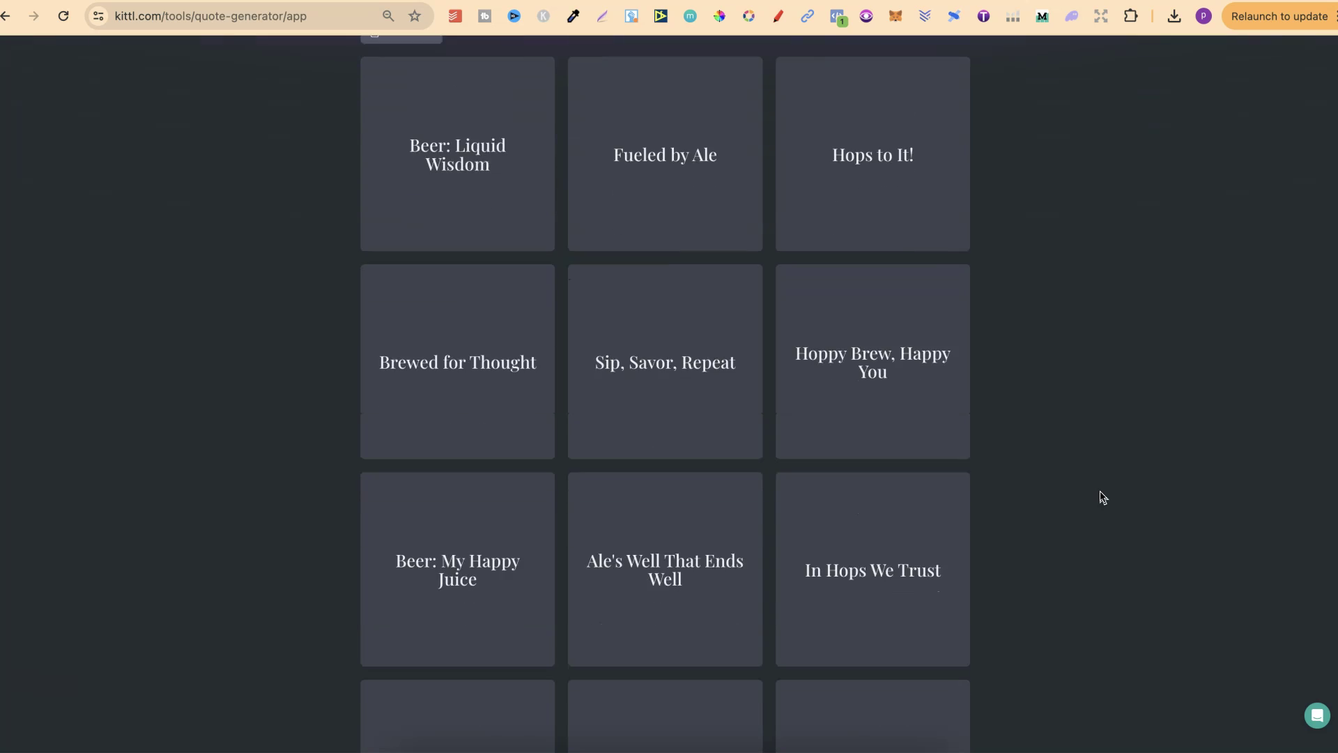
pyautogui.click(391, 430)
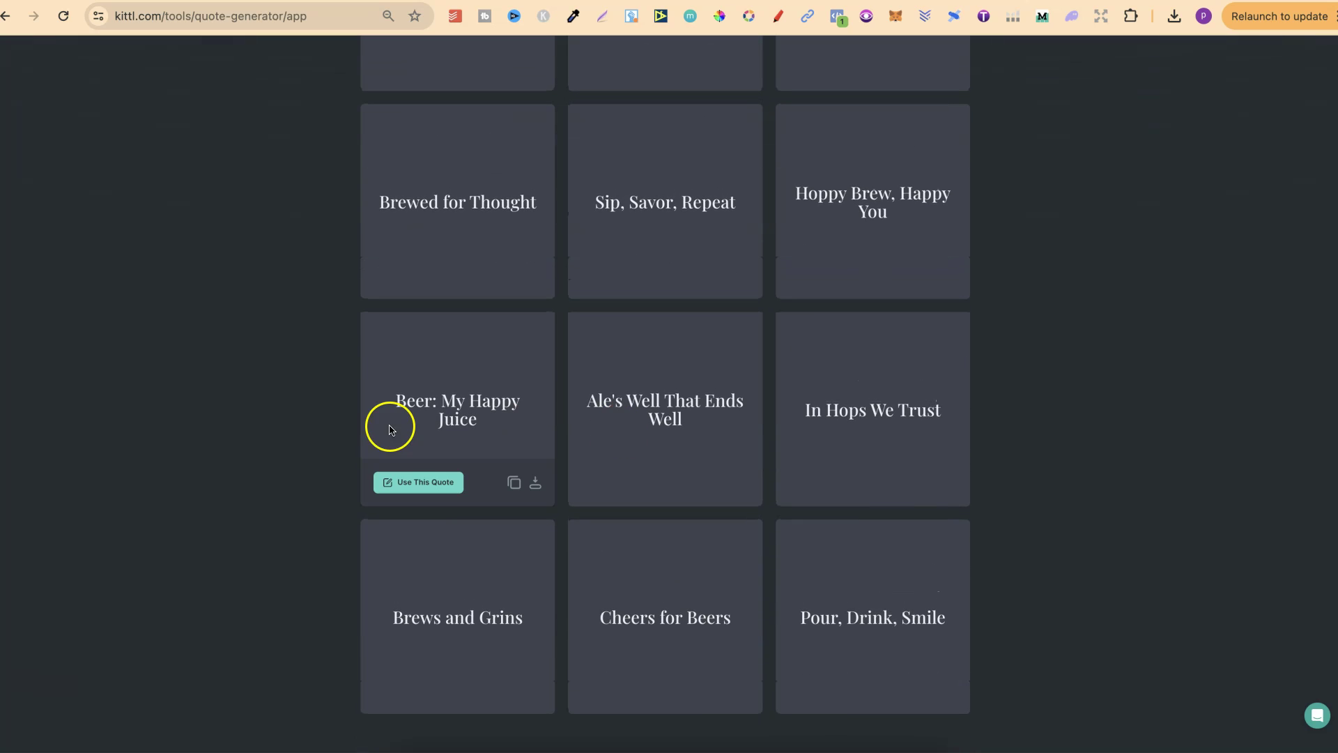
pyautogui.tripleClick(461, 408)
pyautogui.rightClick(461, 407)
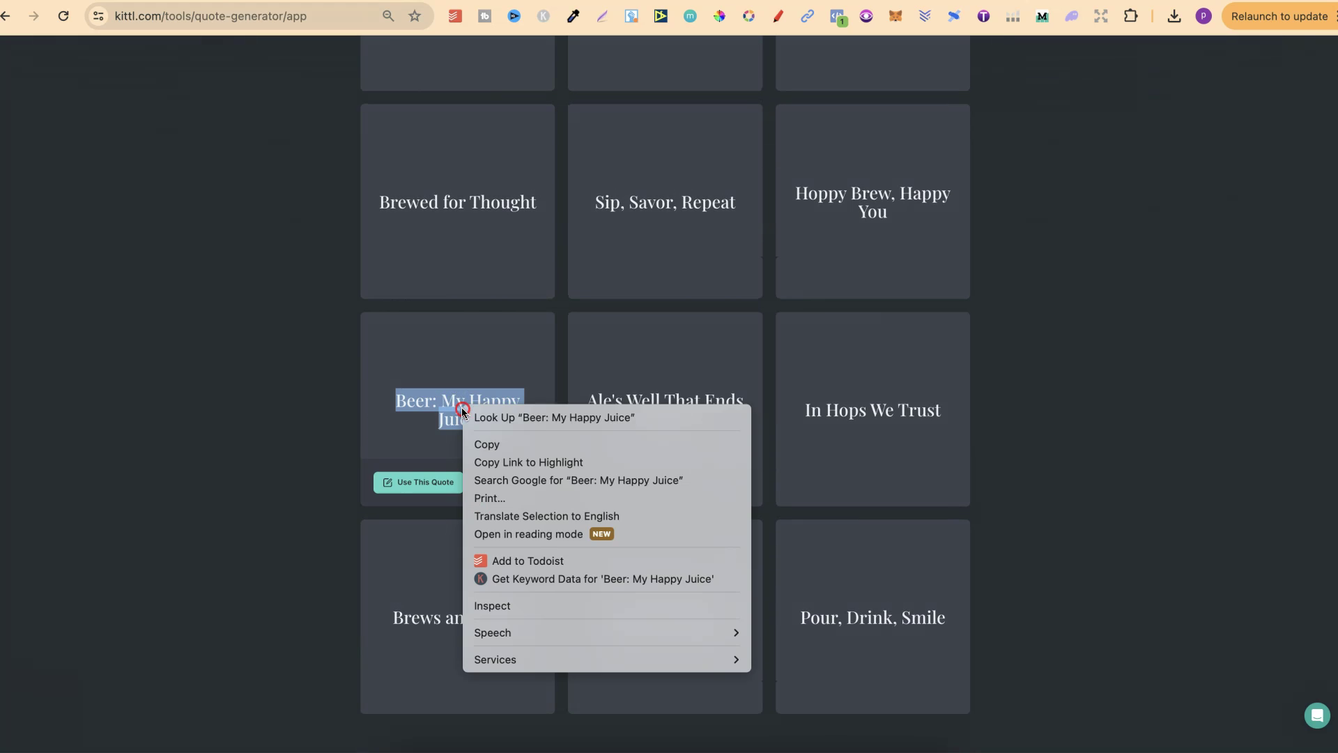
pyautogui.click(500, 439)
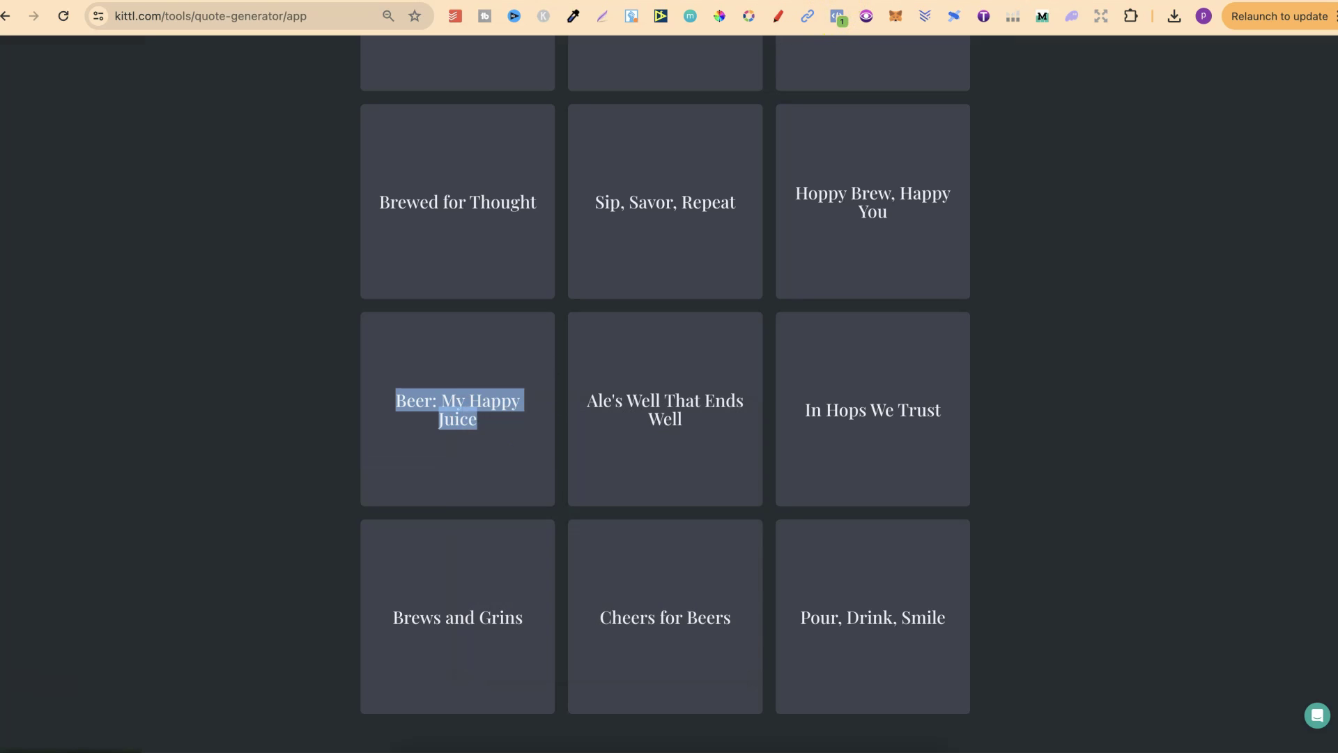
pyautogui.hotkey('ctrl', 'Tab')
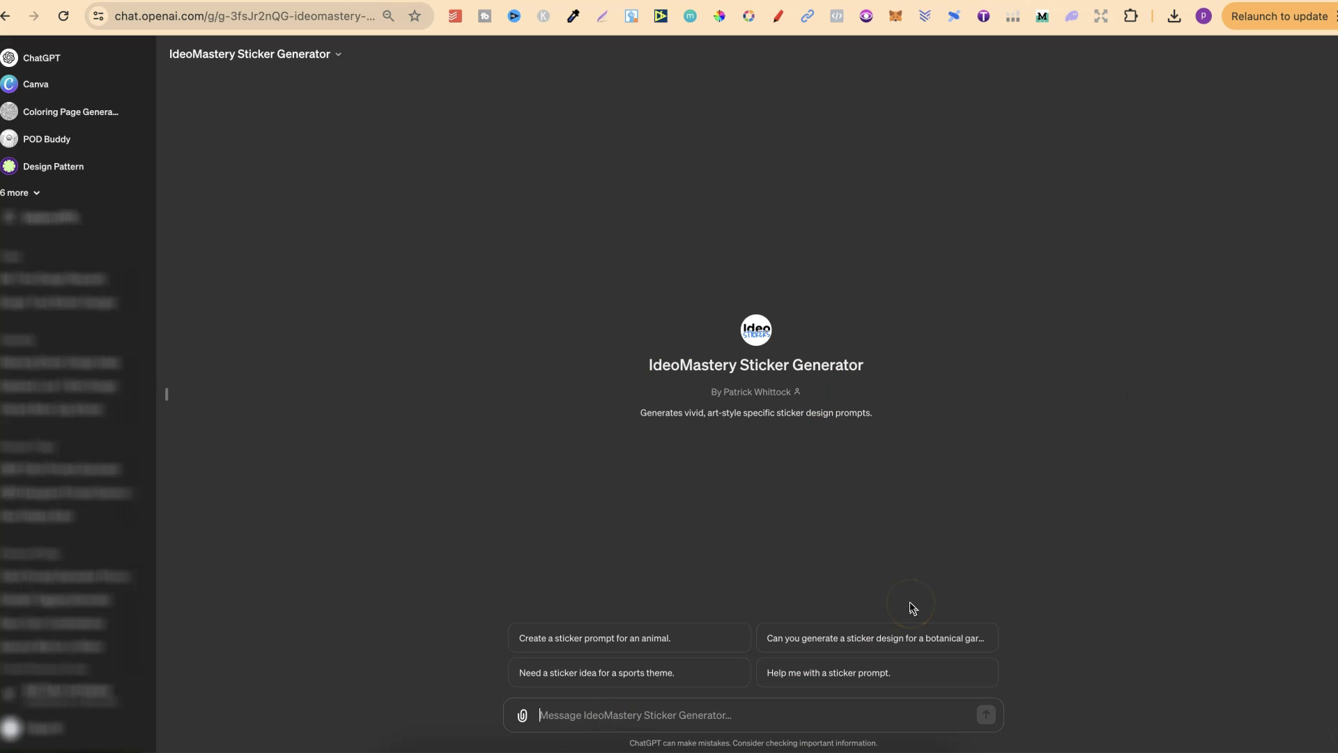
# Step: Send 'please give me a prompt for this quote:' with the pasted Beer: My Happy Juice quote
pyautogui.write('please give me a prompt for this quote:')
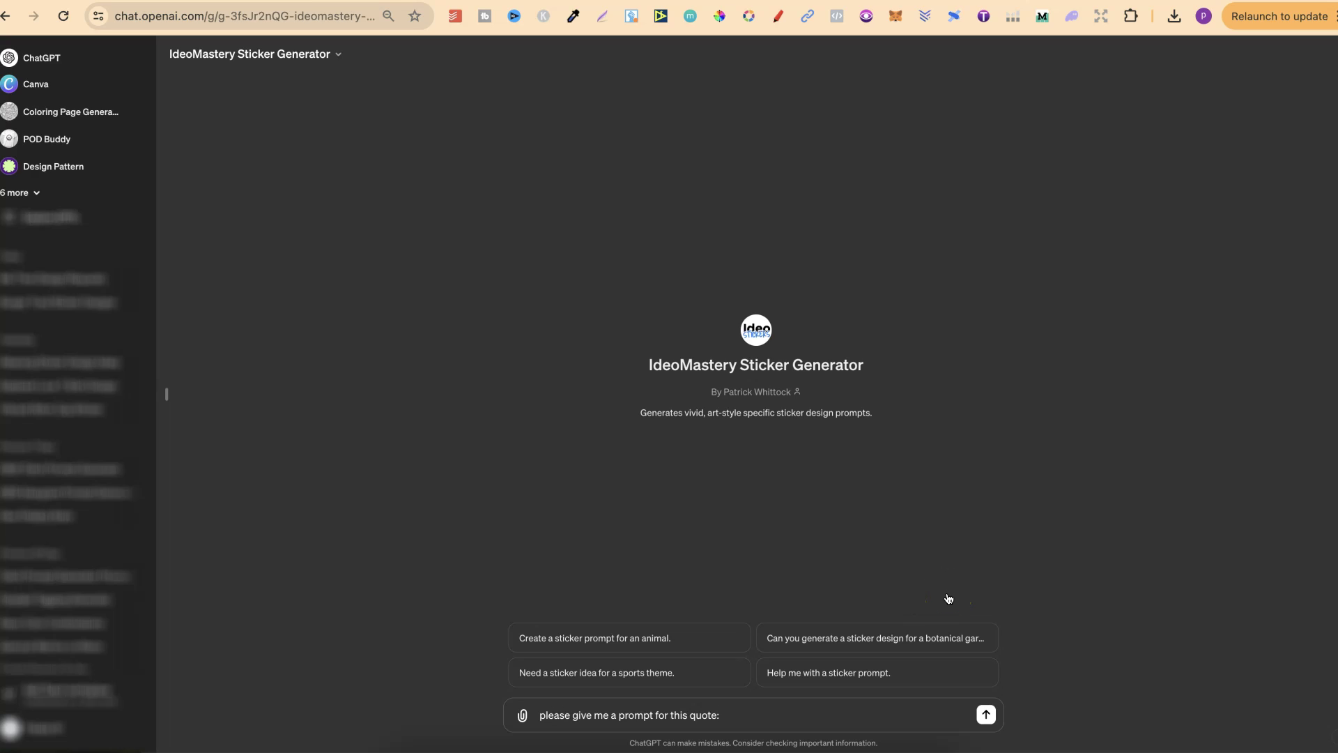
pyautogui.hotkey('ctrl', 'v')
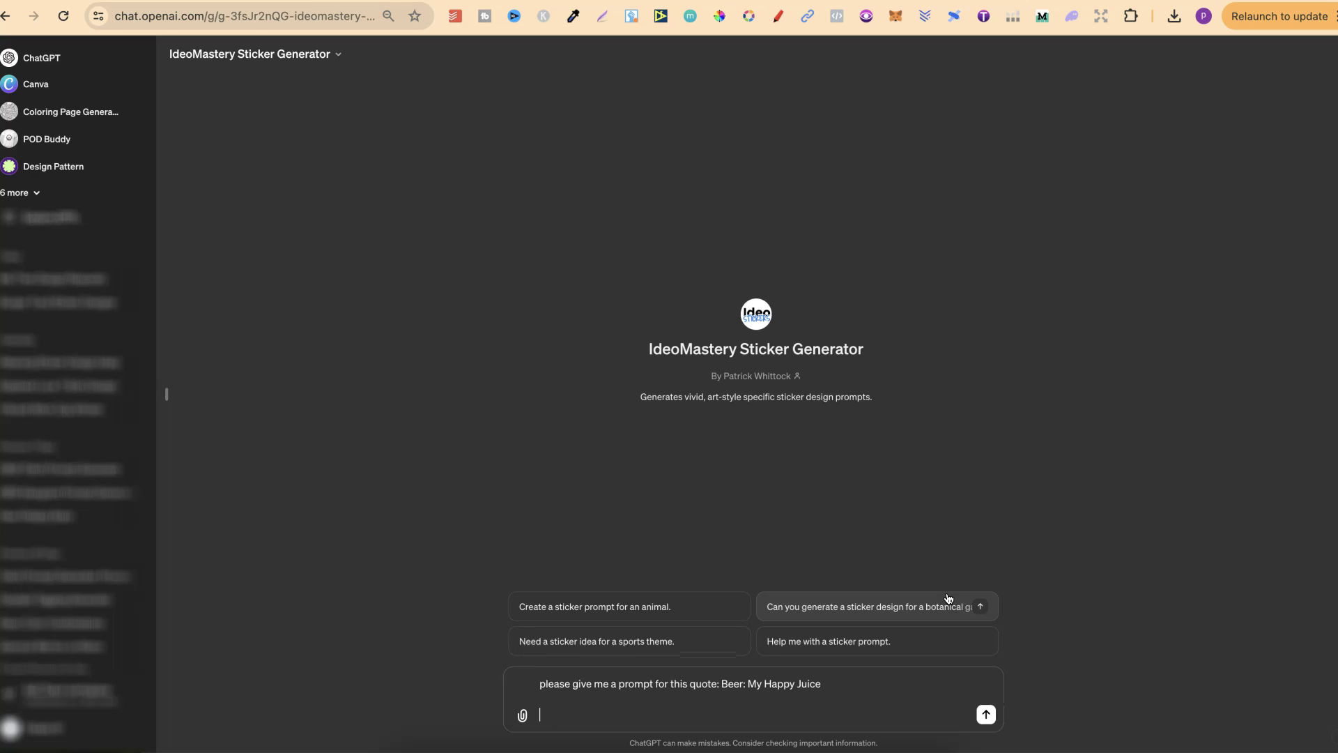
pyautogui.click(985, 714)
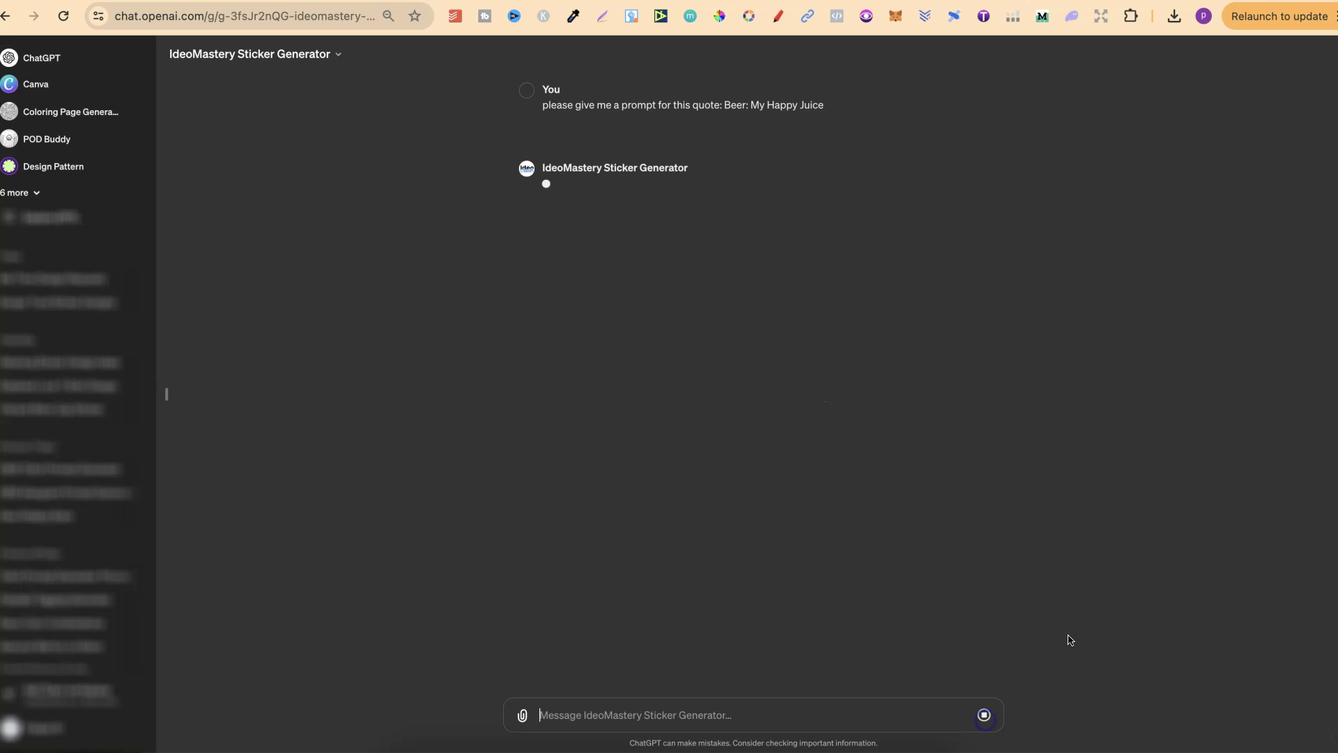
pyautogui.click(1161, 562)
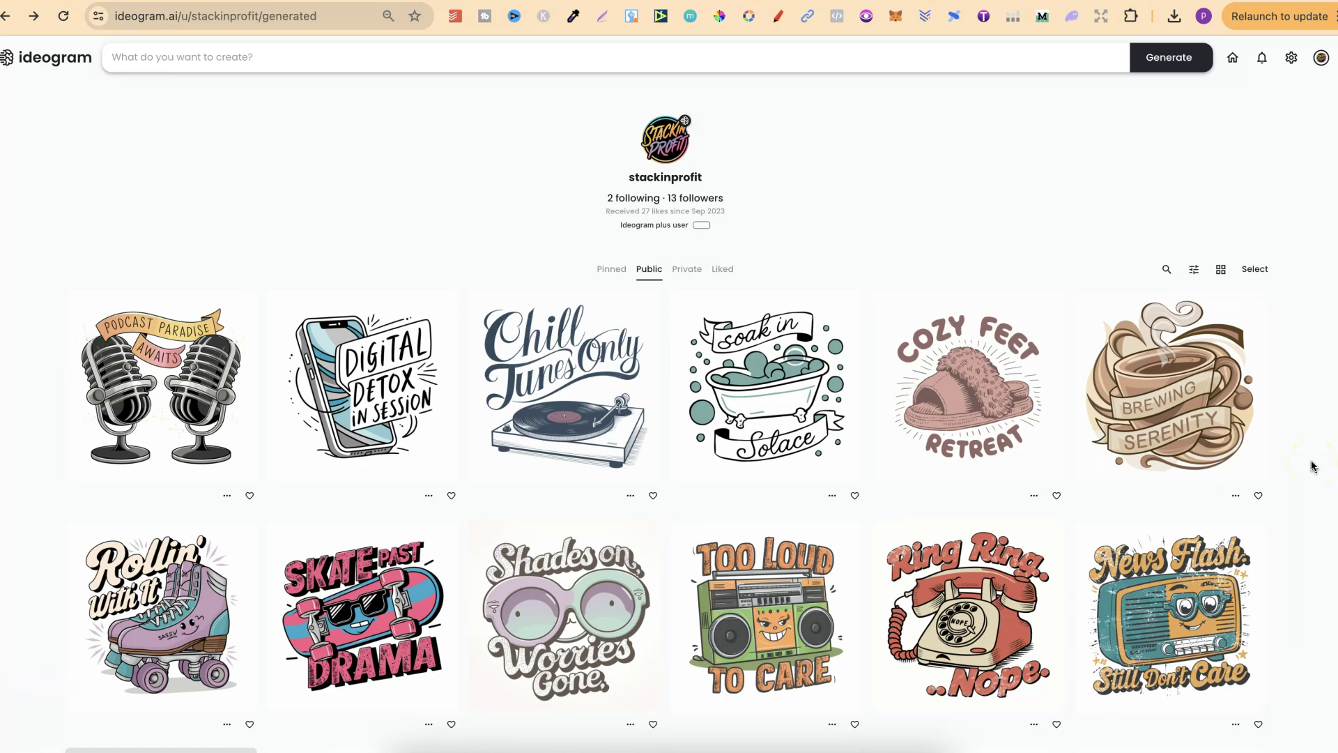
# Step: Scroll the Ideogram profile gallery over designs like 'Brewing Serenity' and 'News Flash, Still Don't Care'
pyautogui.scroll(-2, 1310, 464)
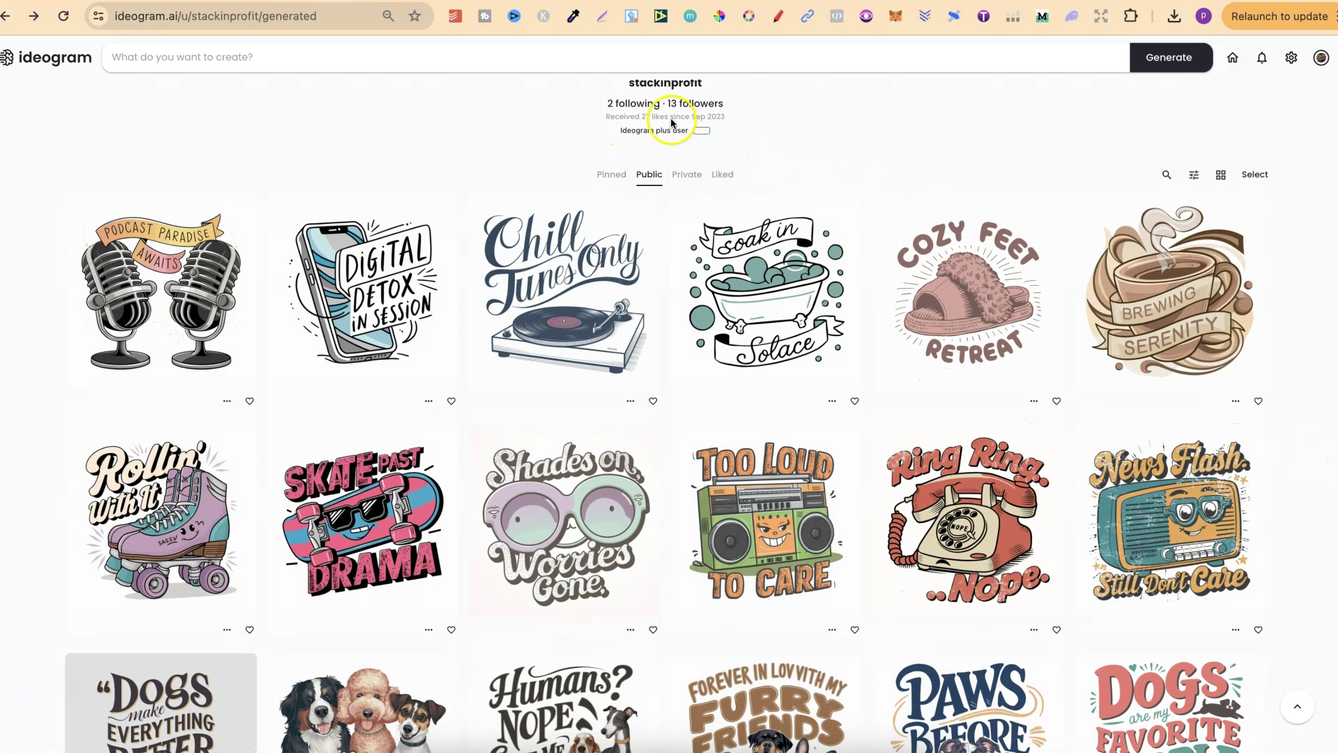
pyautogui.scroll(2, 962, 150)
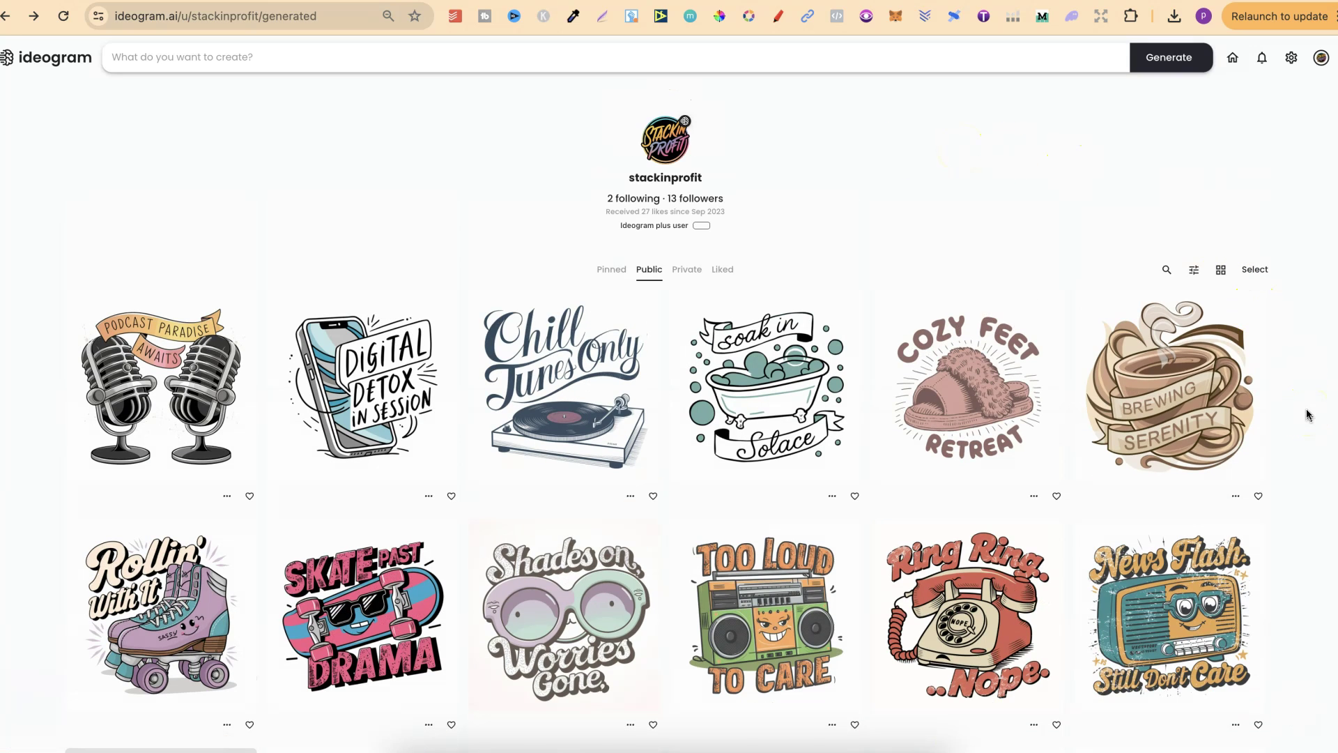
pyautogui.scroll(-3, 1308, 414)
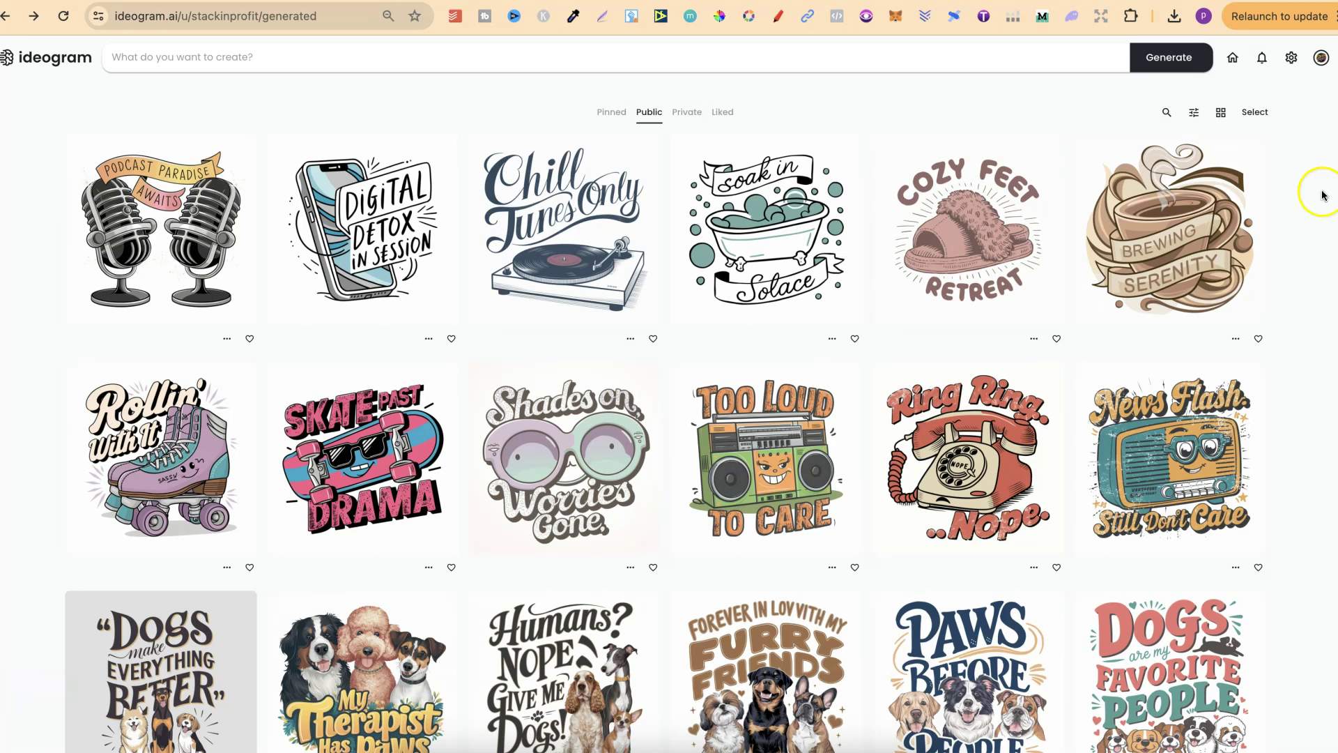
pyautogui.hotkey('ctrl', 'Tab')
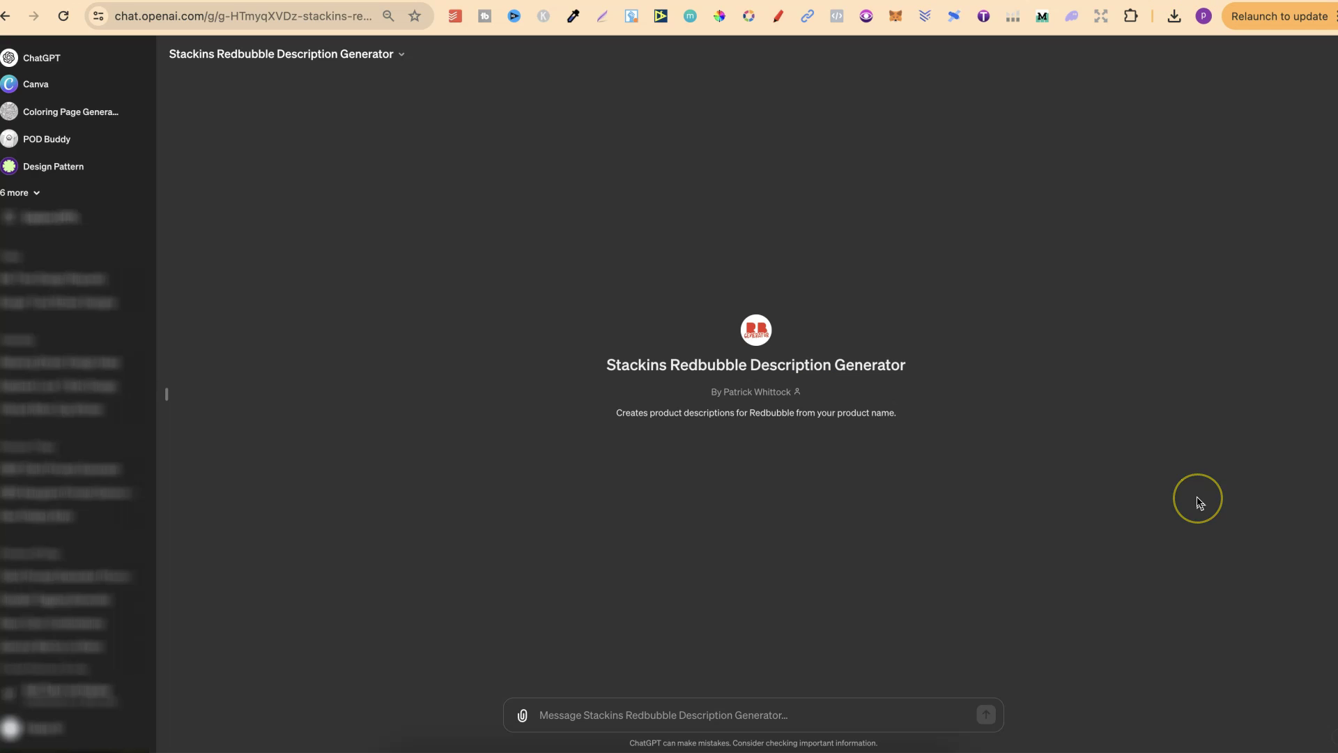
pyautogui.click(1180, 502)
pyautogui.click(994, 481)
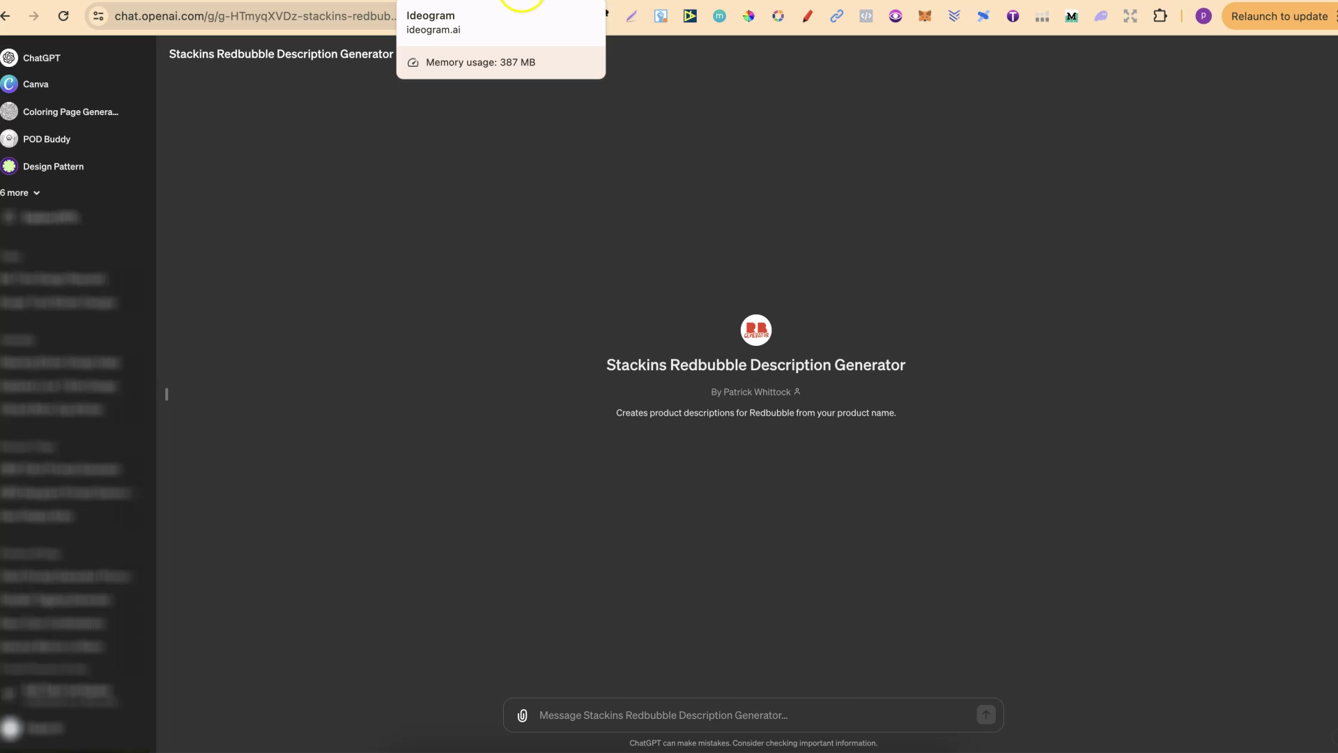
# Step: Download the Cozy Feet Retreat slipper image from its Ideogram page
pyautogui.click(521, 1)
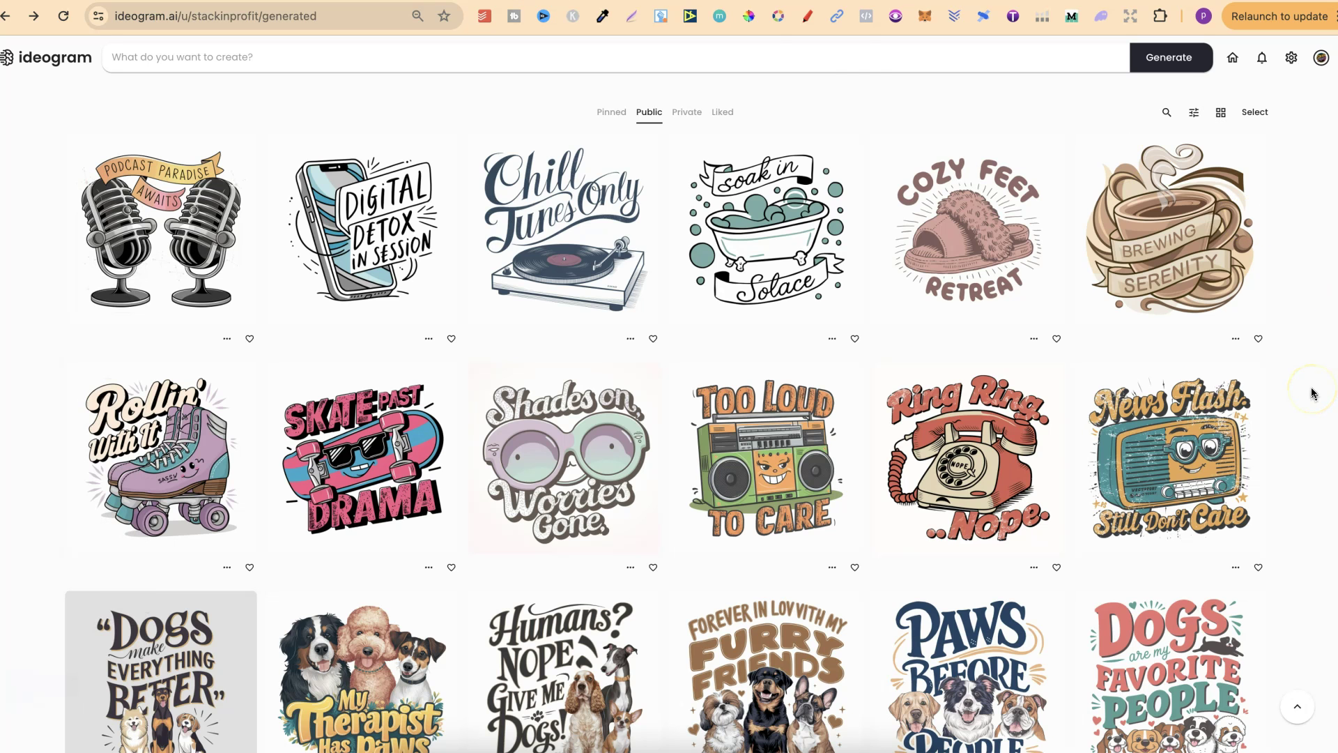
pyautogui.click(954, 228)
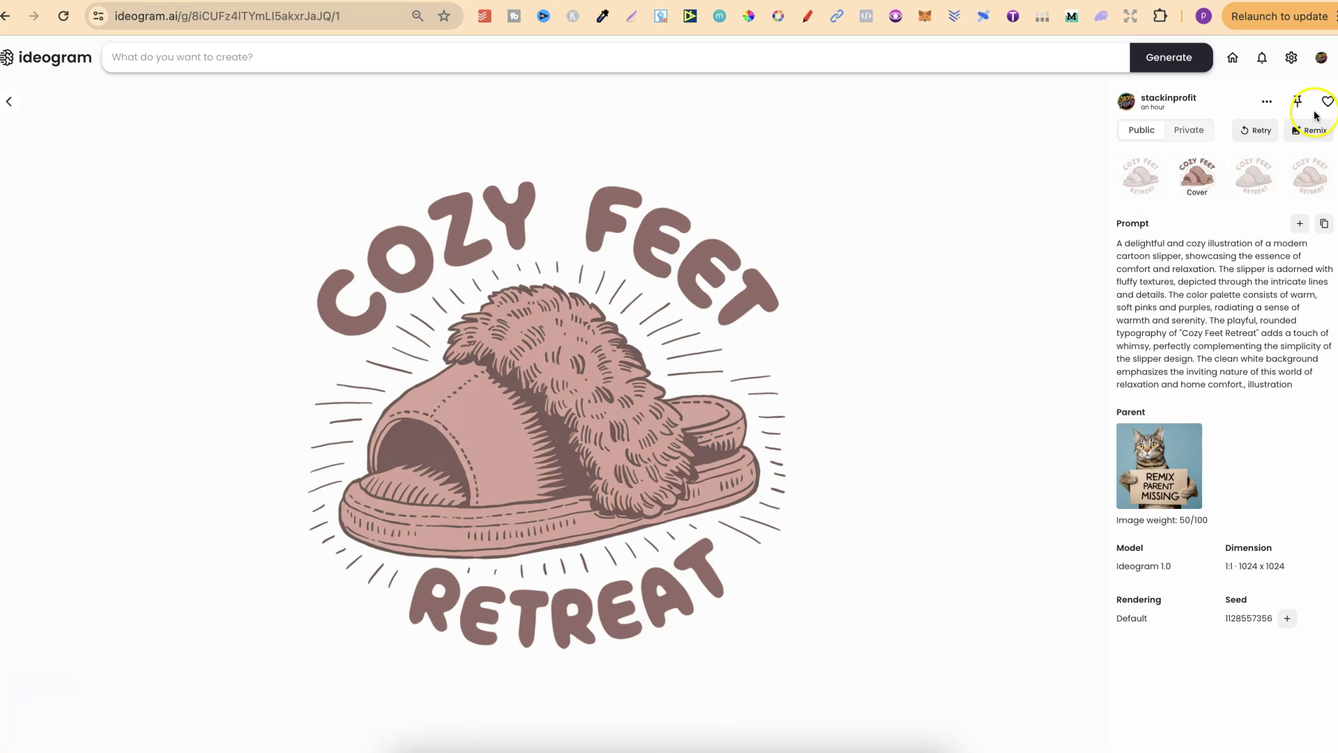
pyautogui.click(1266, 103)
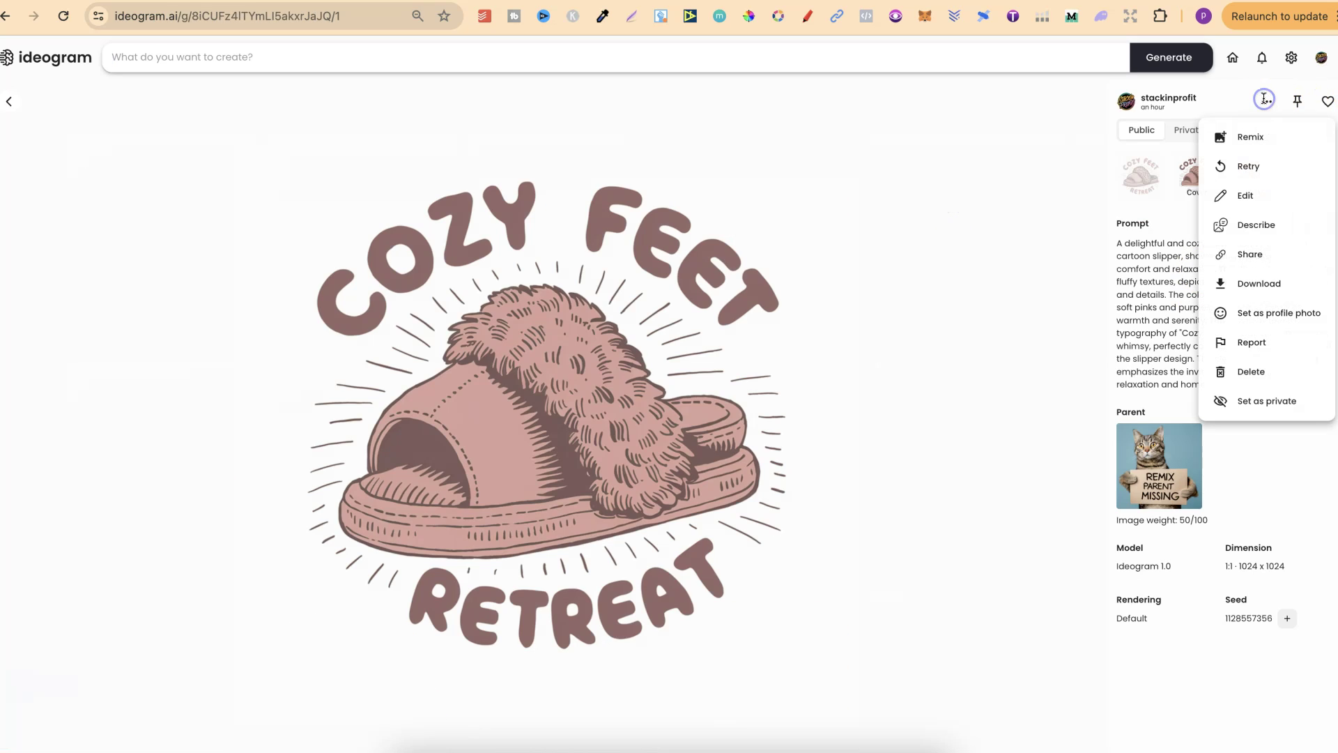
pyautogui.click(1247, 282)
# Step: Attach the downloaded slipper image and paste a request to describe the 'cozy feet retreat' sticker
pyautogui.hotkey('ctrl', 'Tab')
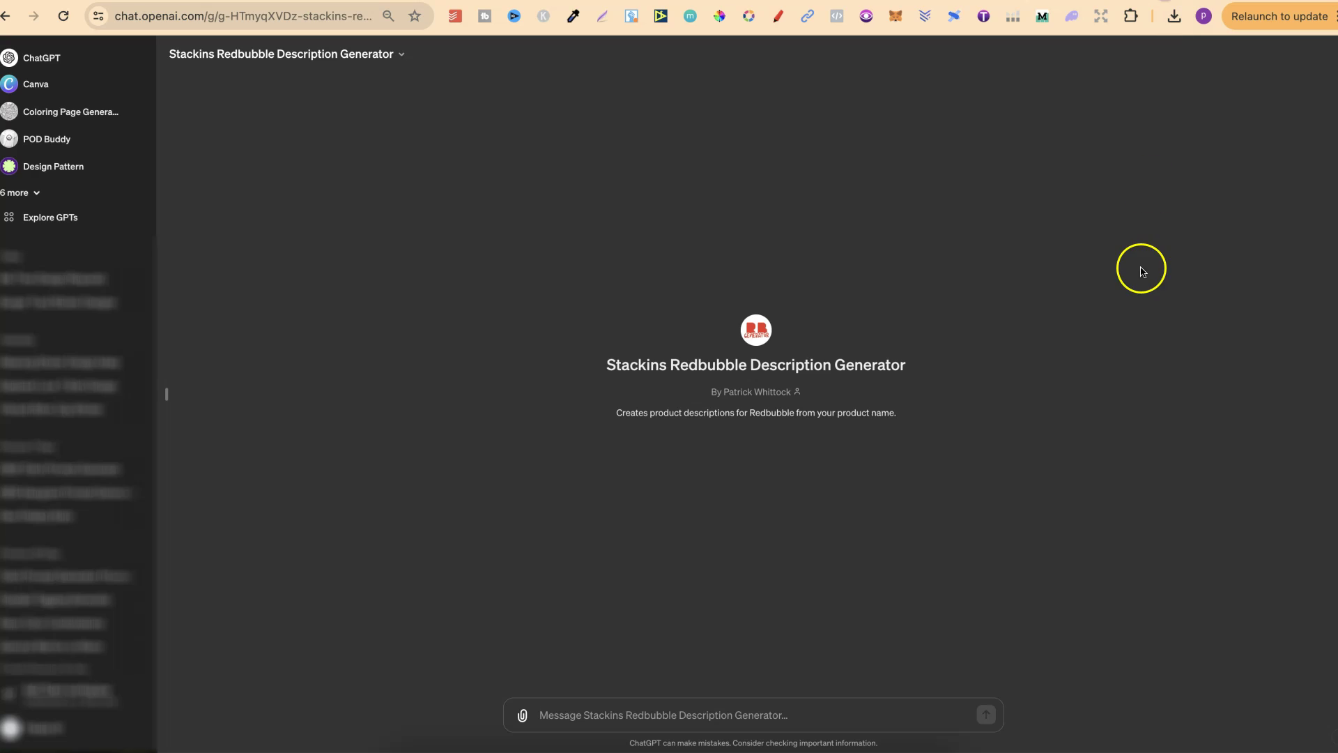
pyautogui.click(1175, 16)
pyautogui.moveTo(1053, 90); pyautogui.dragTo(647, 408)
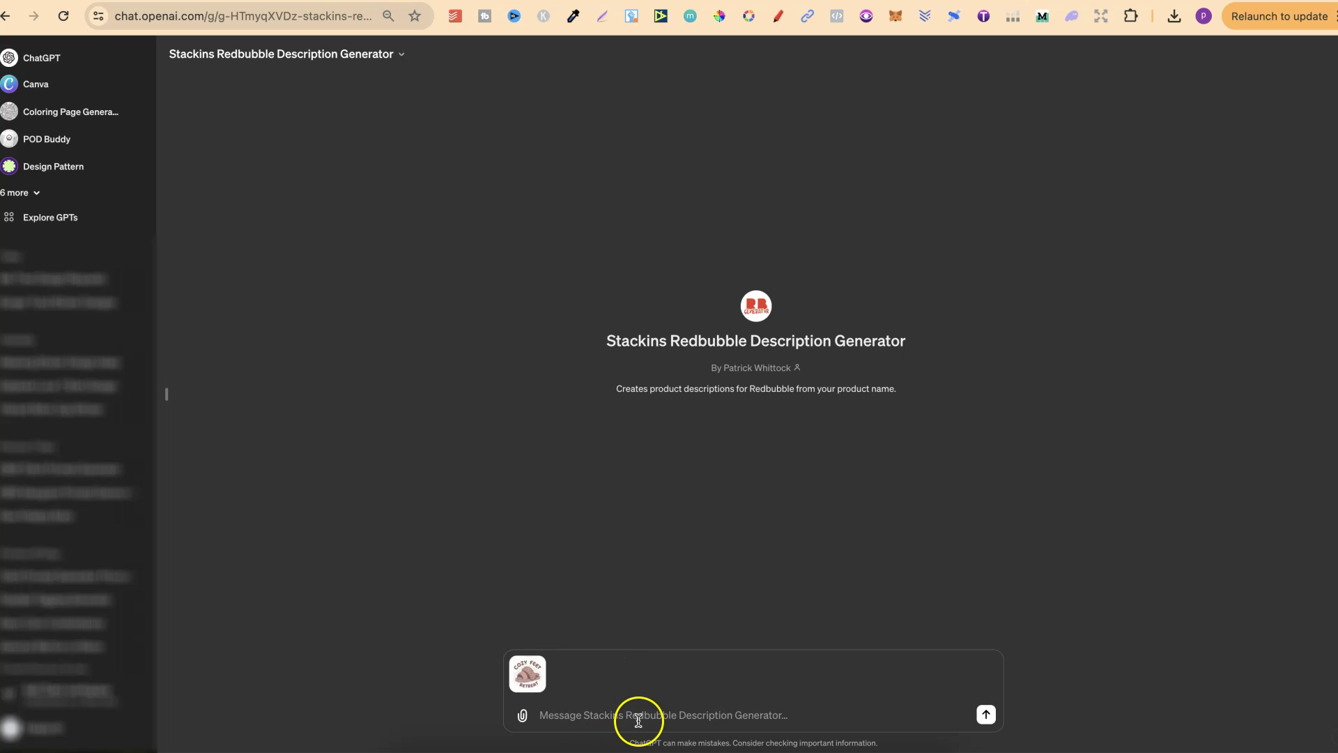
pyautogui.write('please give me a description for this sticker. this is called: cozy feet retreat')
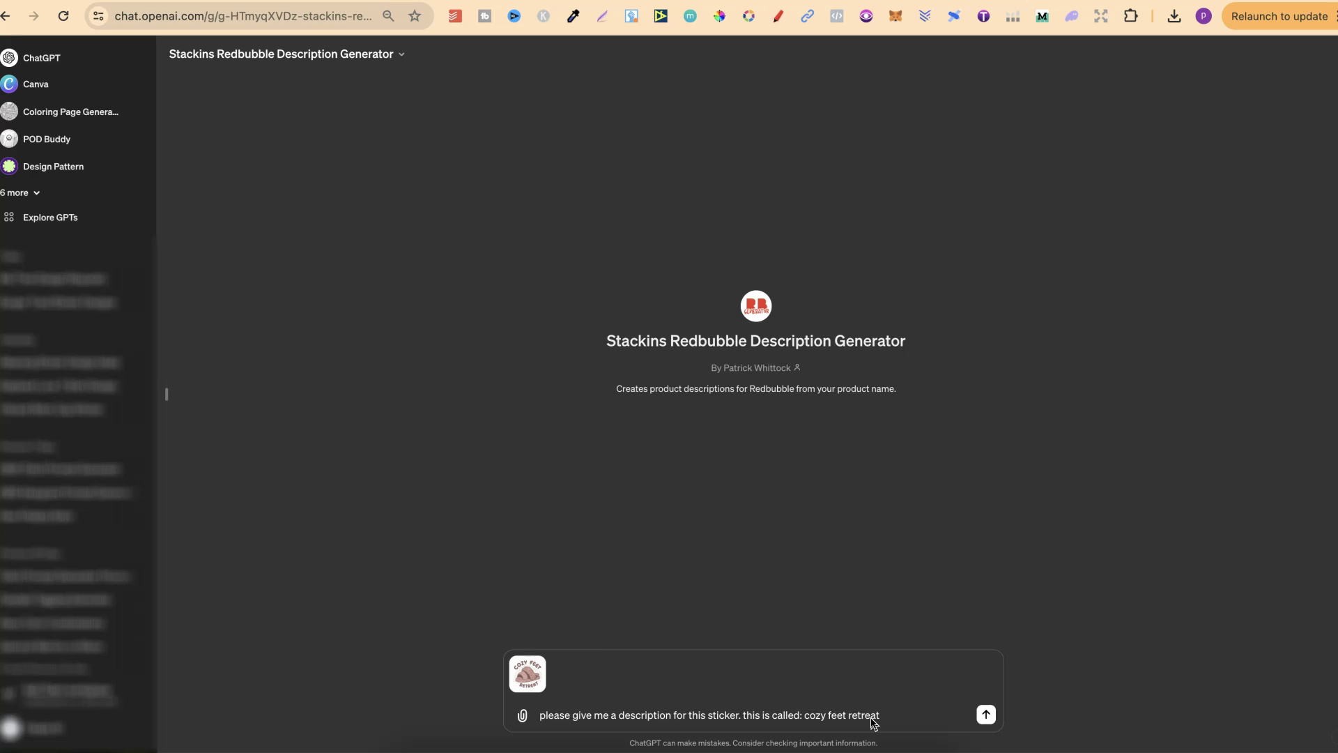
pyautogui.moveTo(873, 723); pyautogui.dragTo(813, 718)
pyautogui.click(811, 730)
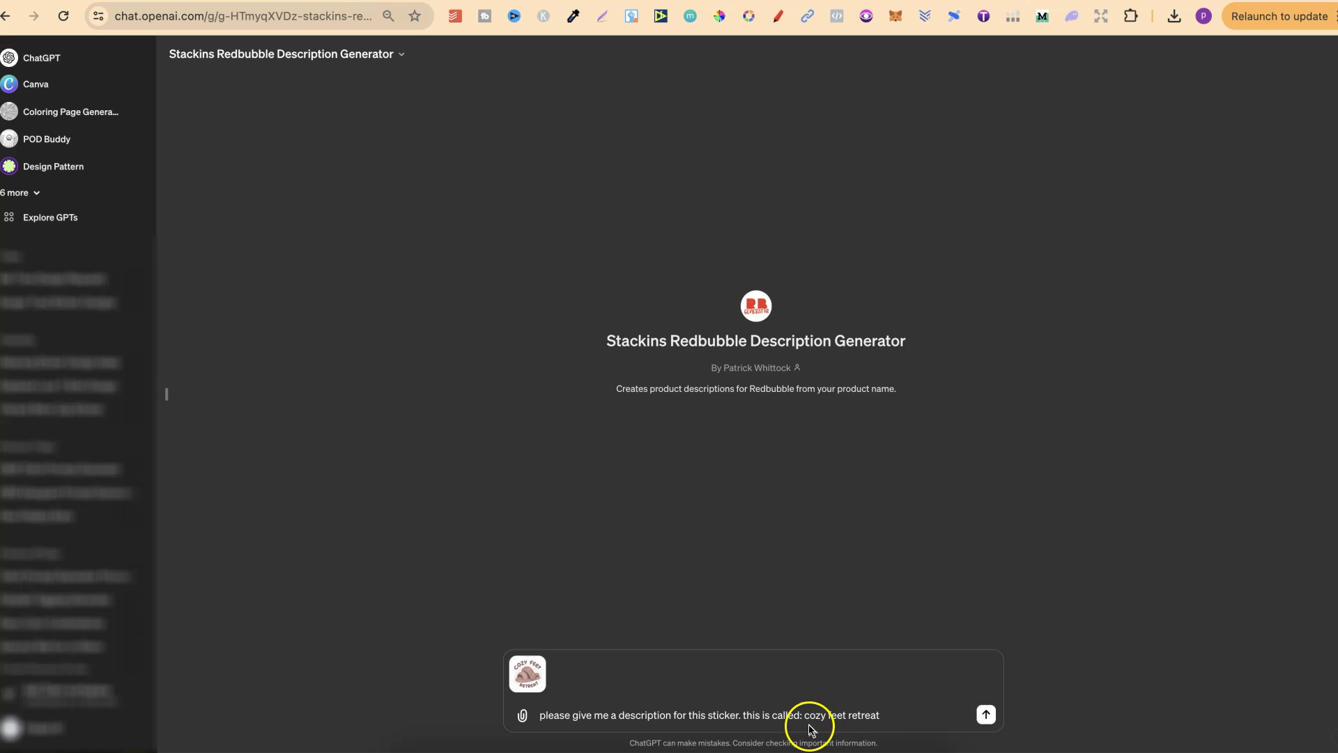
pyautogui.click(864, 726)
# Step: Send the request and review the Redbubble description ChatGPT writes for the Cozy Feet Retreat sticker
pyautogui.click(985, 714)
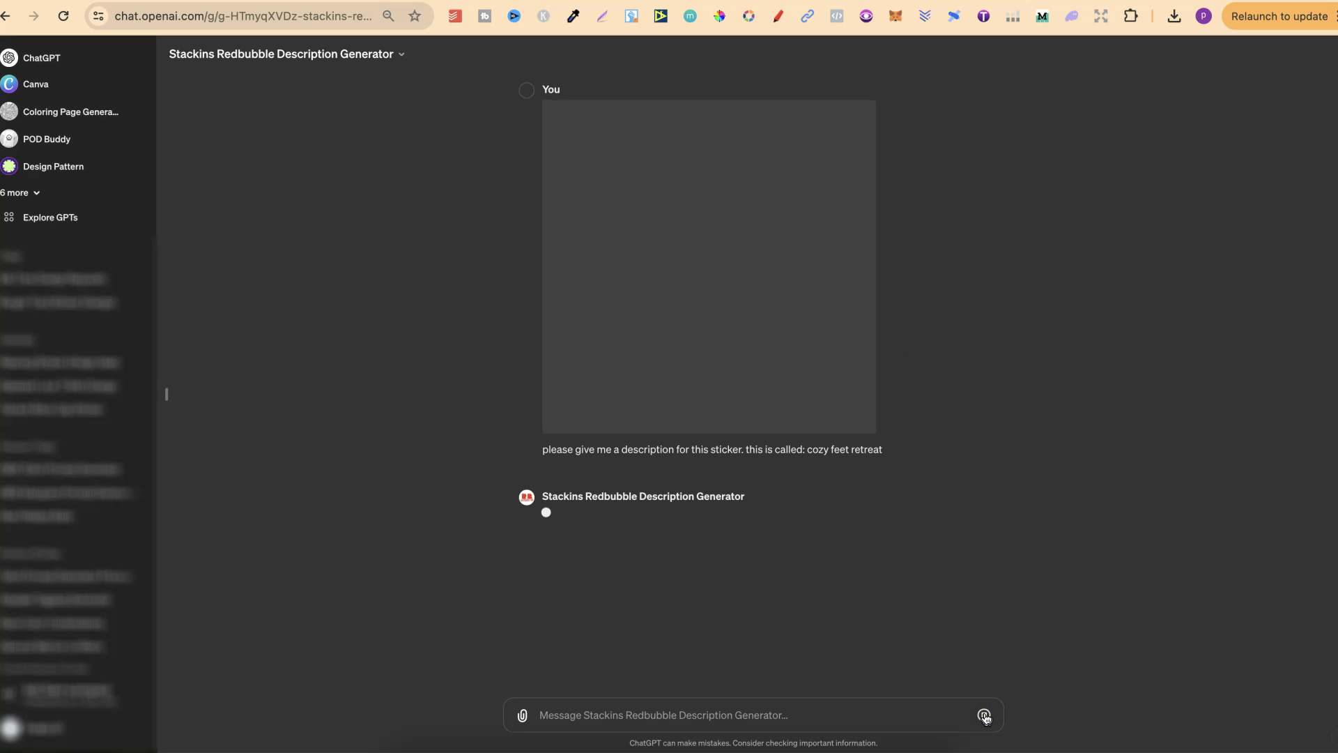
pyautogui.moveTo(782, 305)
pyautogui.mouseDown()
pyautogui.moveTo(747, 290)
pyautogui.moveTo(769, 307)
pyautogui.mouseUp()
pyautogui.moveTo(802, 452); pyautogui.dragTo(888, 454)
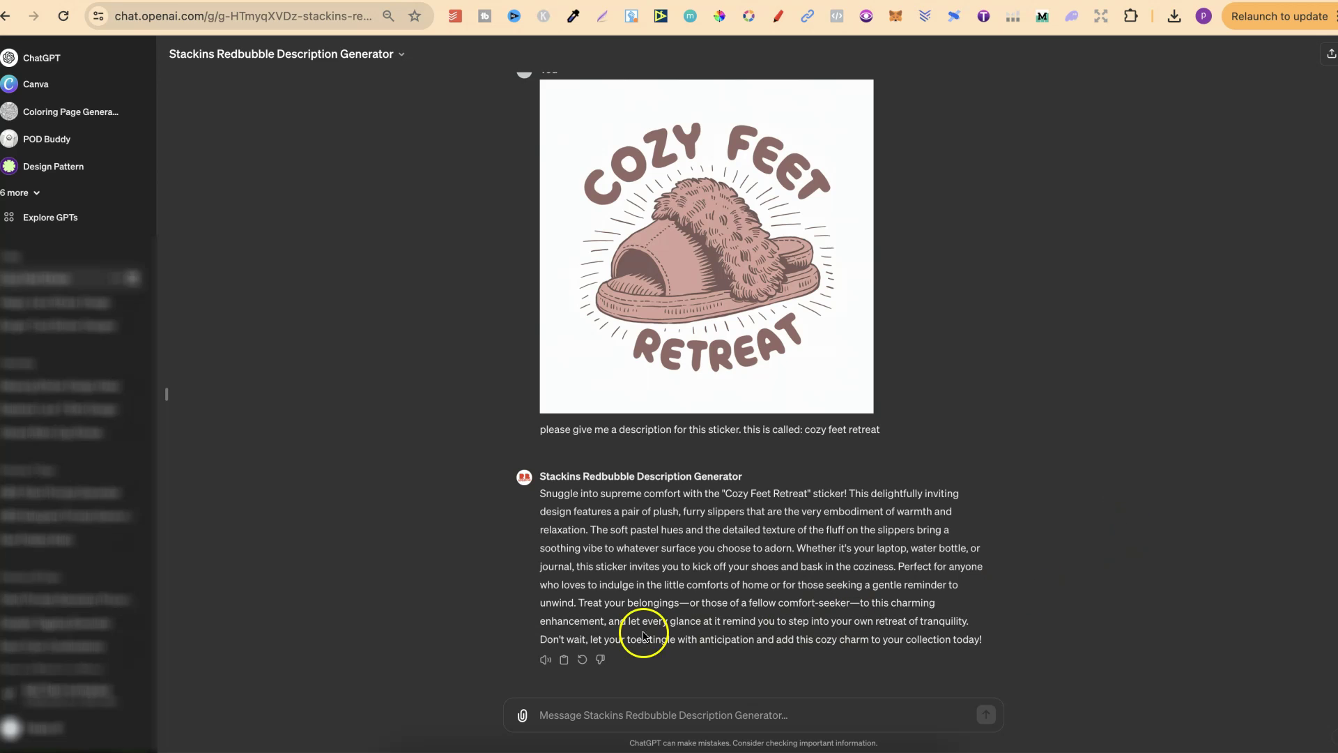
pyautogui.moveTo(541, 641); pyautogui.dragTo(1001, 638)
pyautogui.click(1138, 626)
# Step: Copy ChatGPT's sticker description and paste it into a blank TextEdit document
pyautogui.tripleClick(827, 549)
pyautogui.rightClick(827, 549)
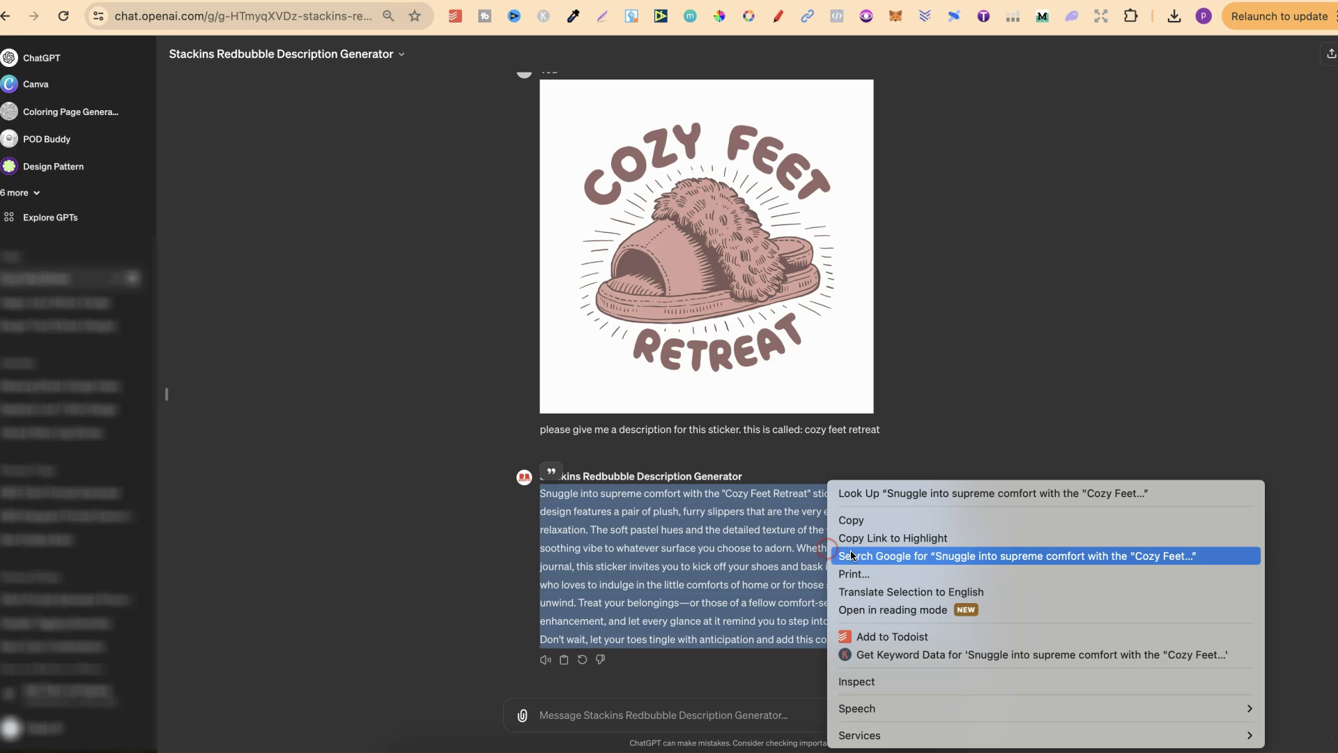
pyautogui.click(864, 517)
pyautogui.click(616, 749)
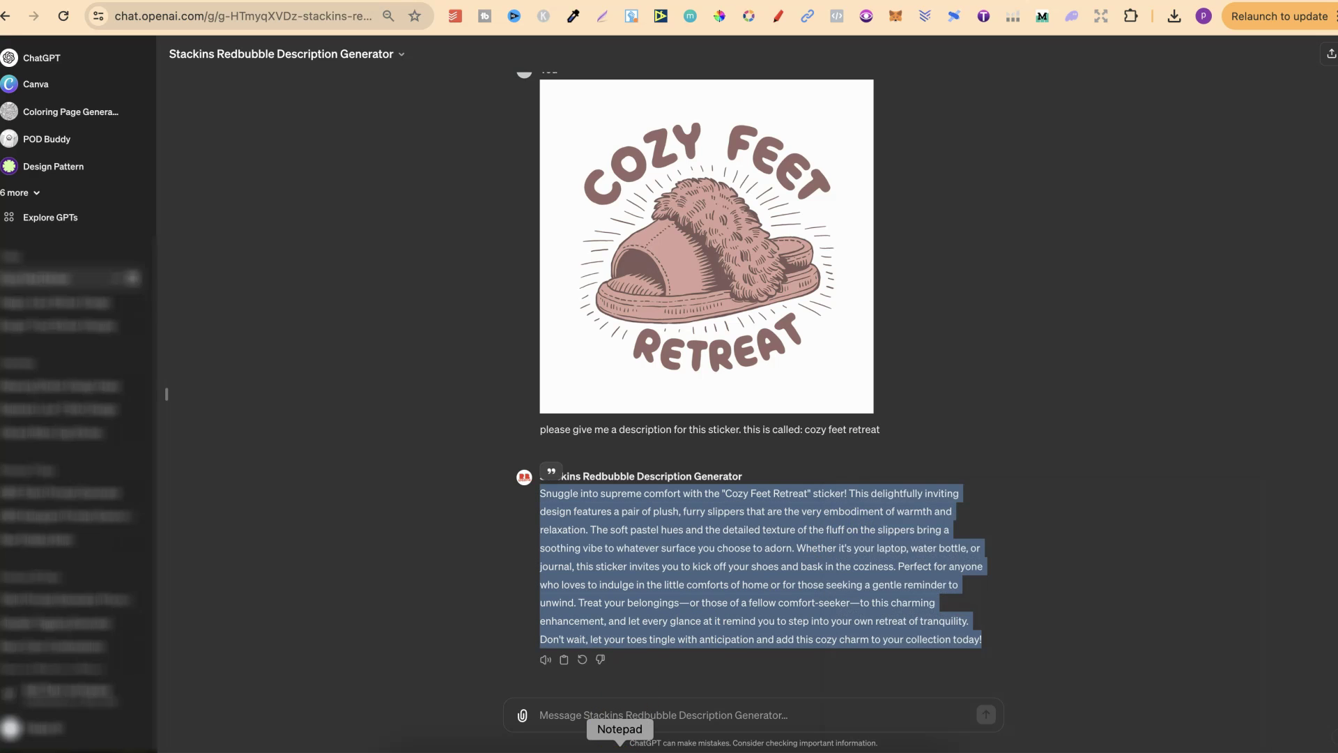
pyautogui.click(815, 395)
pyautogui.click(786, 351)
pyautogui.press('super+v')
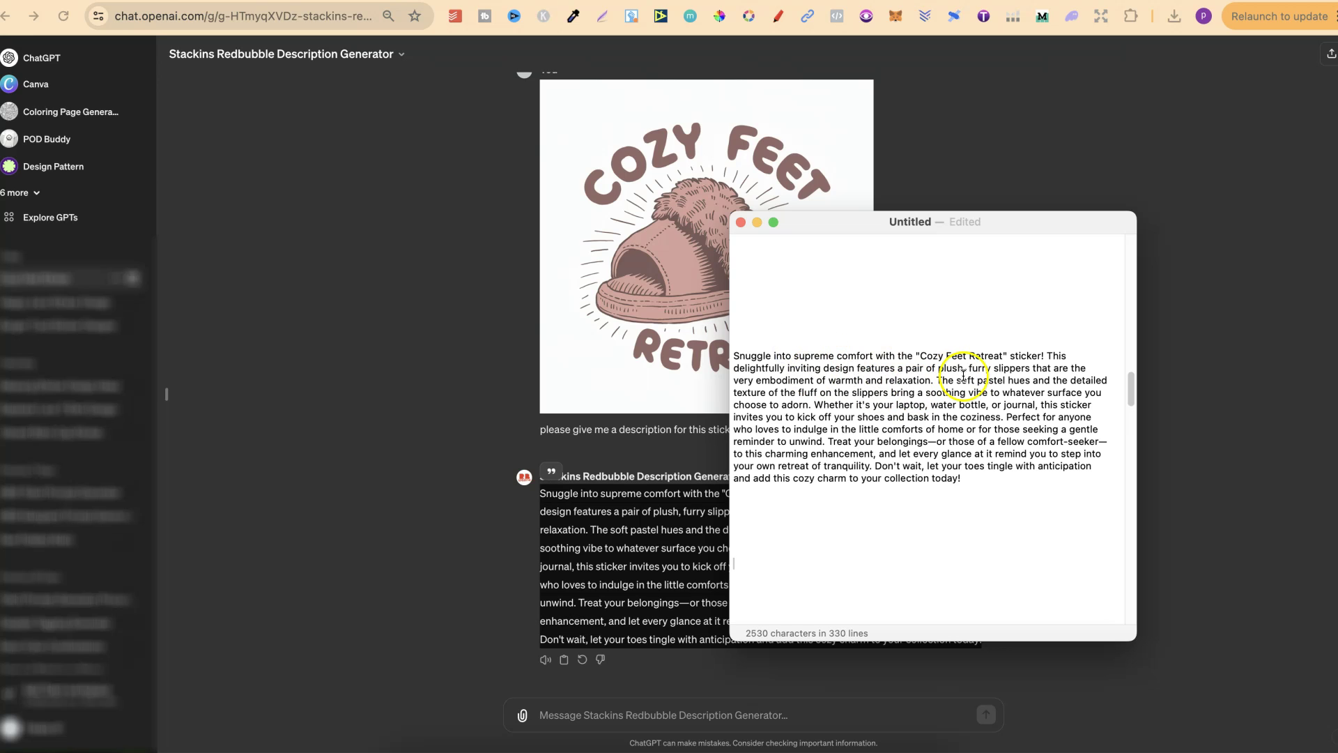
# Step: Break the text into paragraphs after 'sticker!' and before 'The soft', removing the 'Perfect…' sentences
pyautogui.click(1046, 357)
pyautogui.press('Return')
pyautogui.press('Return')
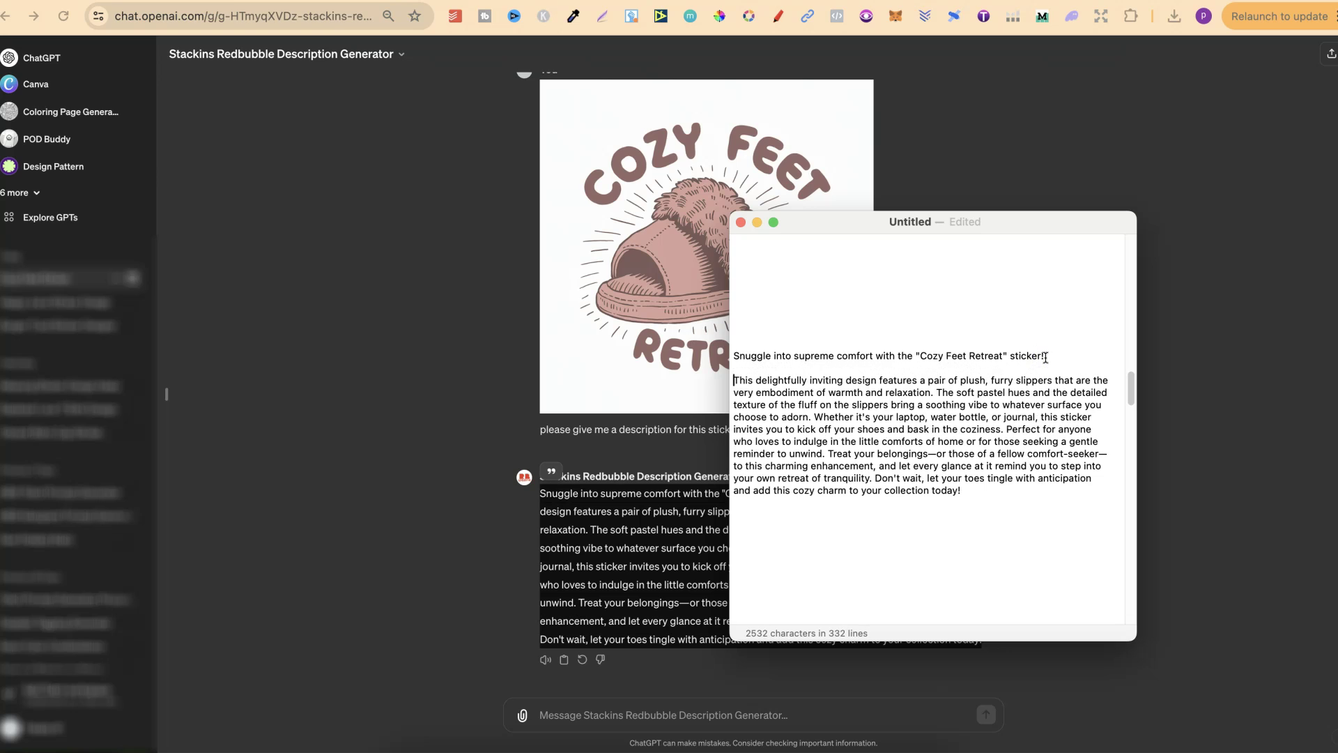
pyautogui.click(938, 395)
pyautogui.press('Return')
pyautogui.press('Return')
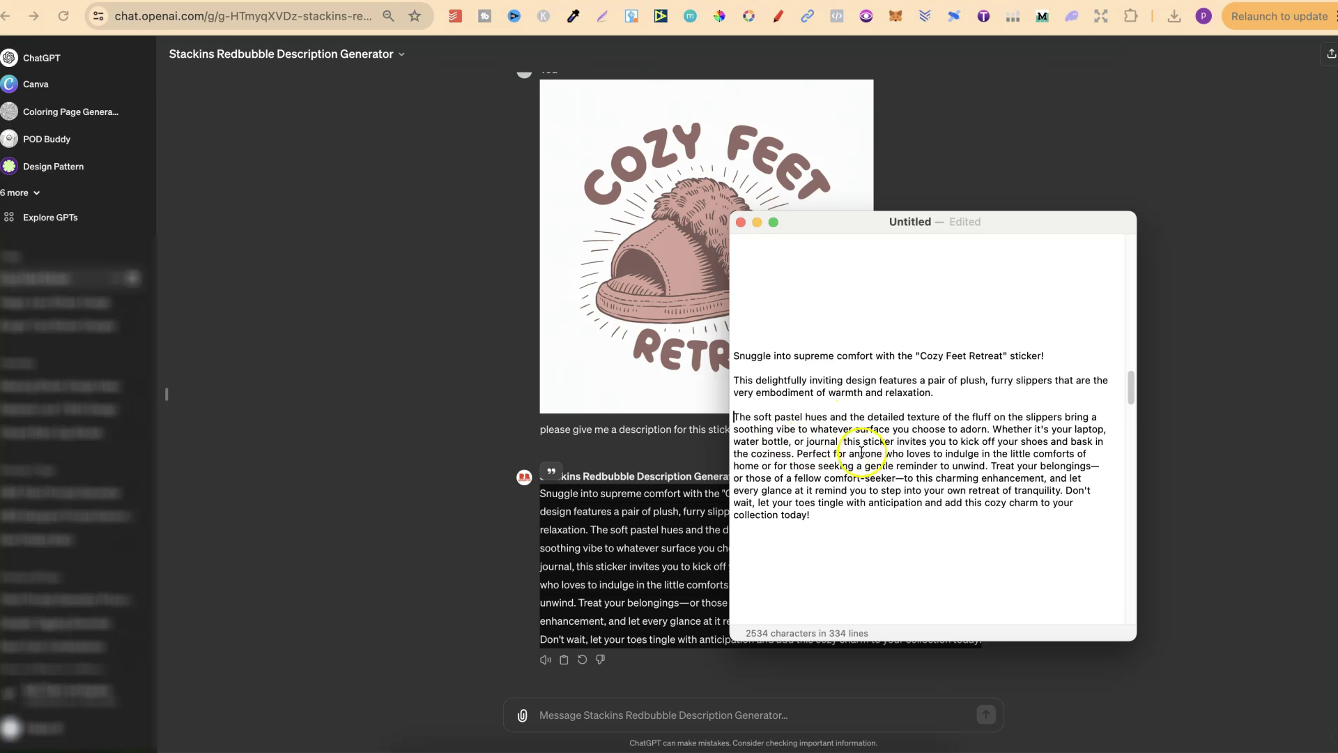
pyautogui.moveTo(797, 454); pyautogui.dragTo(1067, 491)
pyautogui.press('Return')
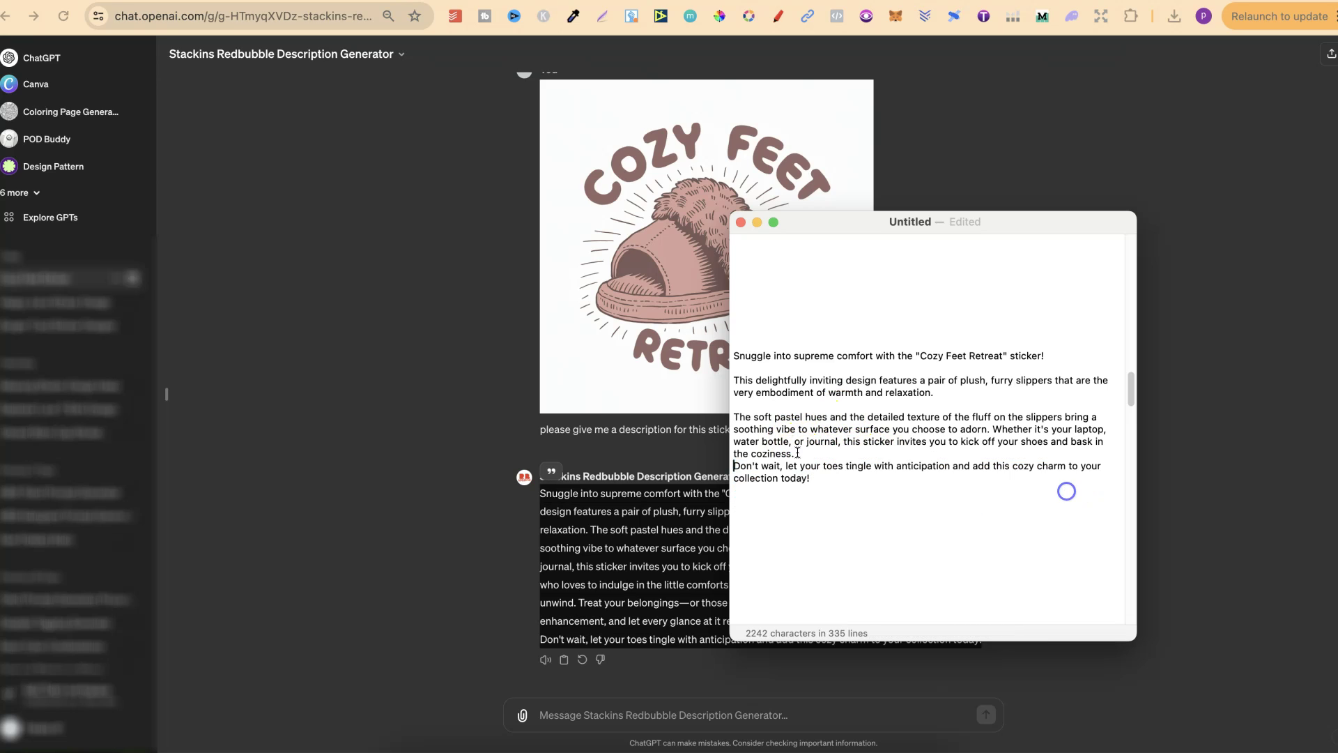
pyautogui.press('Return')
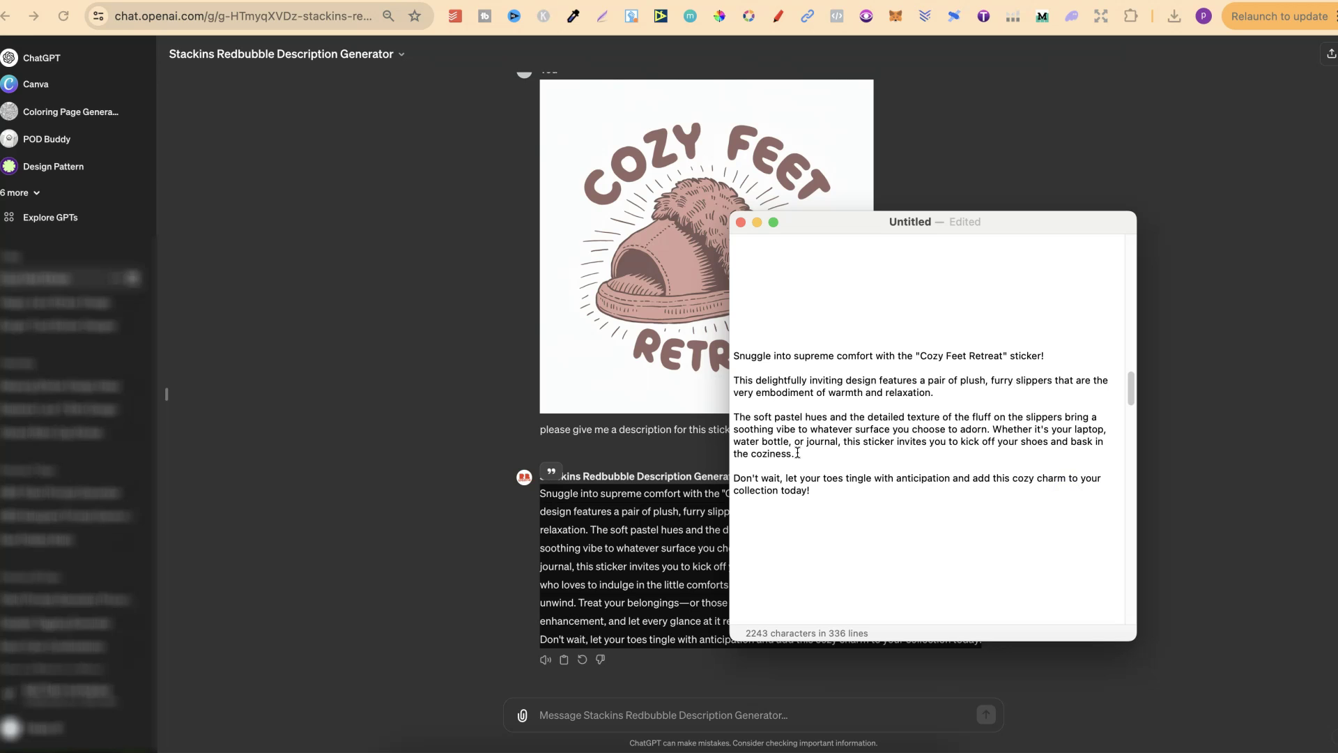
pyautogui.click(1213, 443)
pyautogui.click(1185, 450)
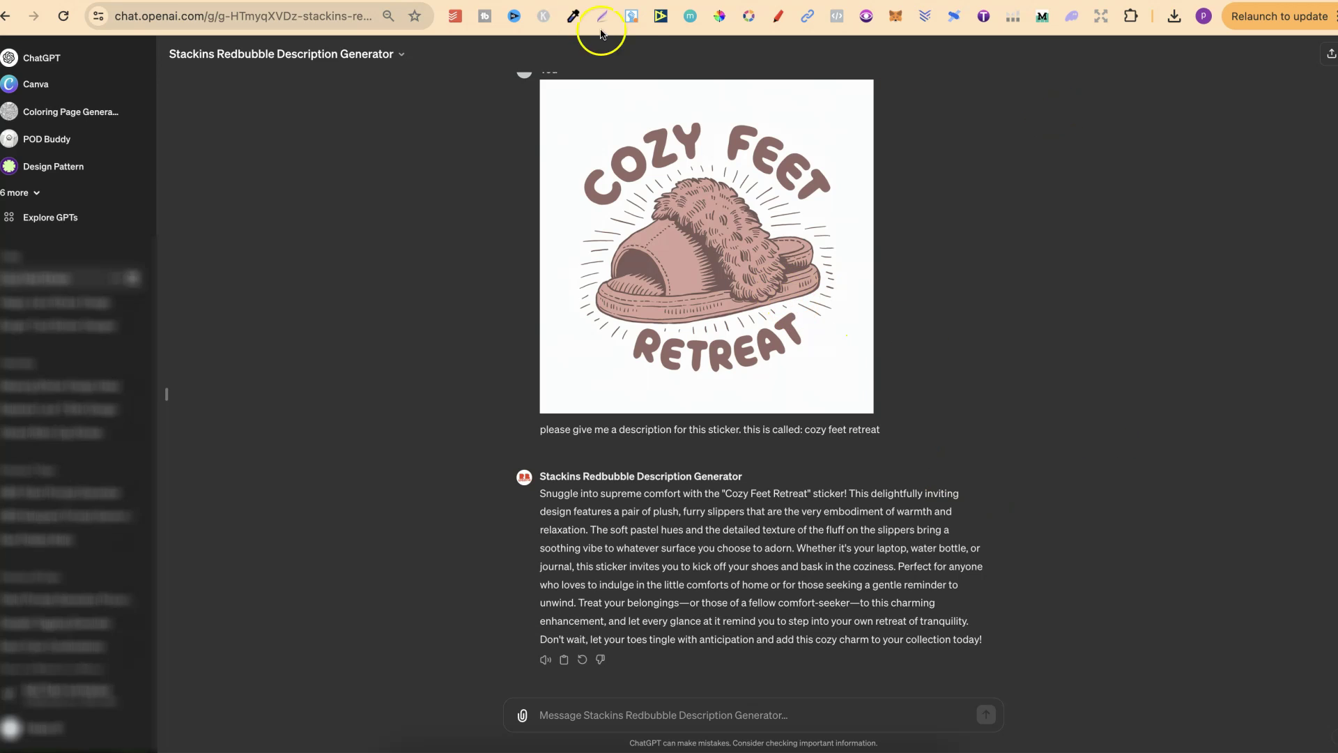
# Step: Leave the Cozy Feet Retreat image page and browse the stackinprofit gallery of quote designs
pyautogui.click(463, 1)
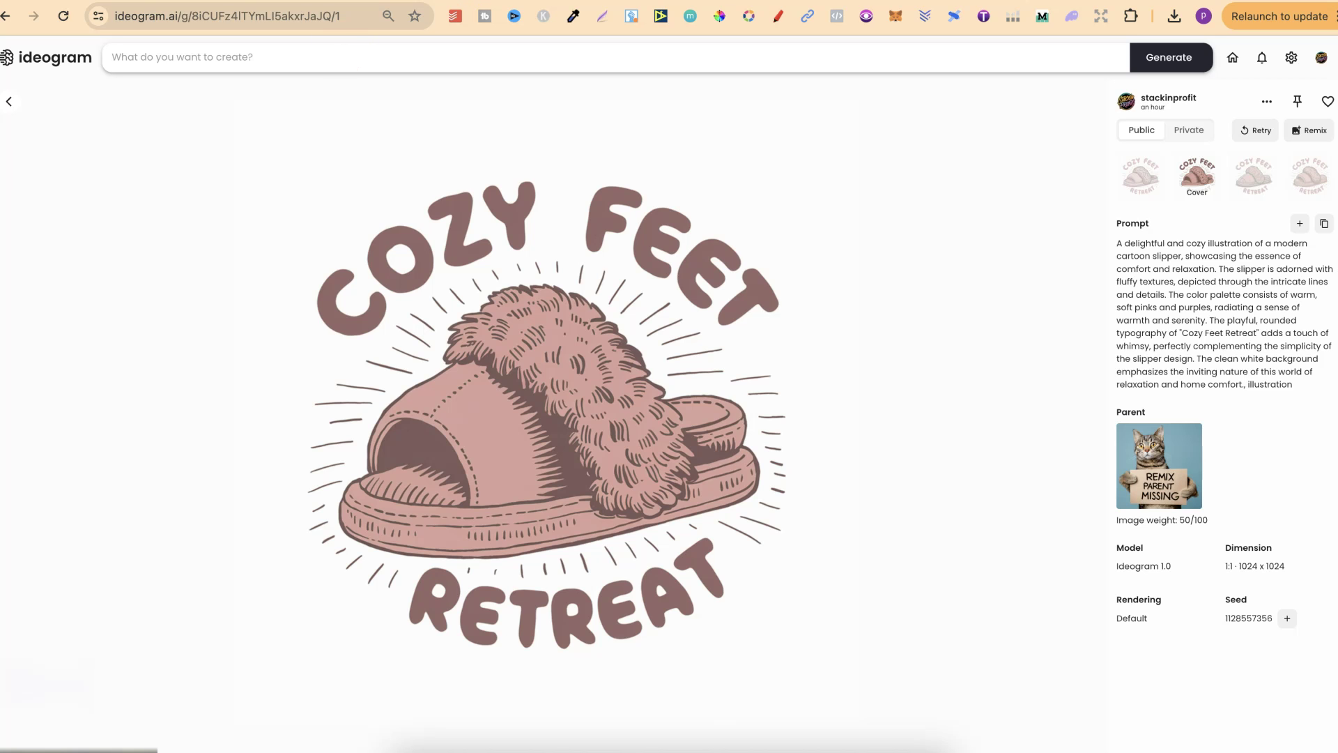
pyautogui.click(11, 102)
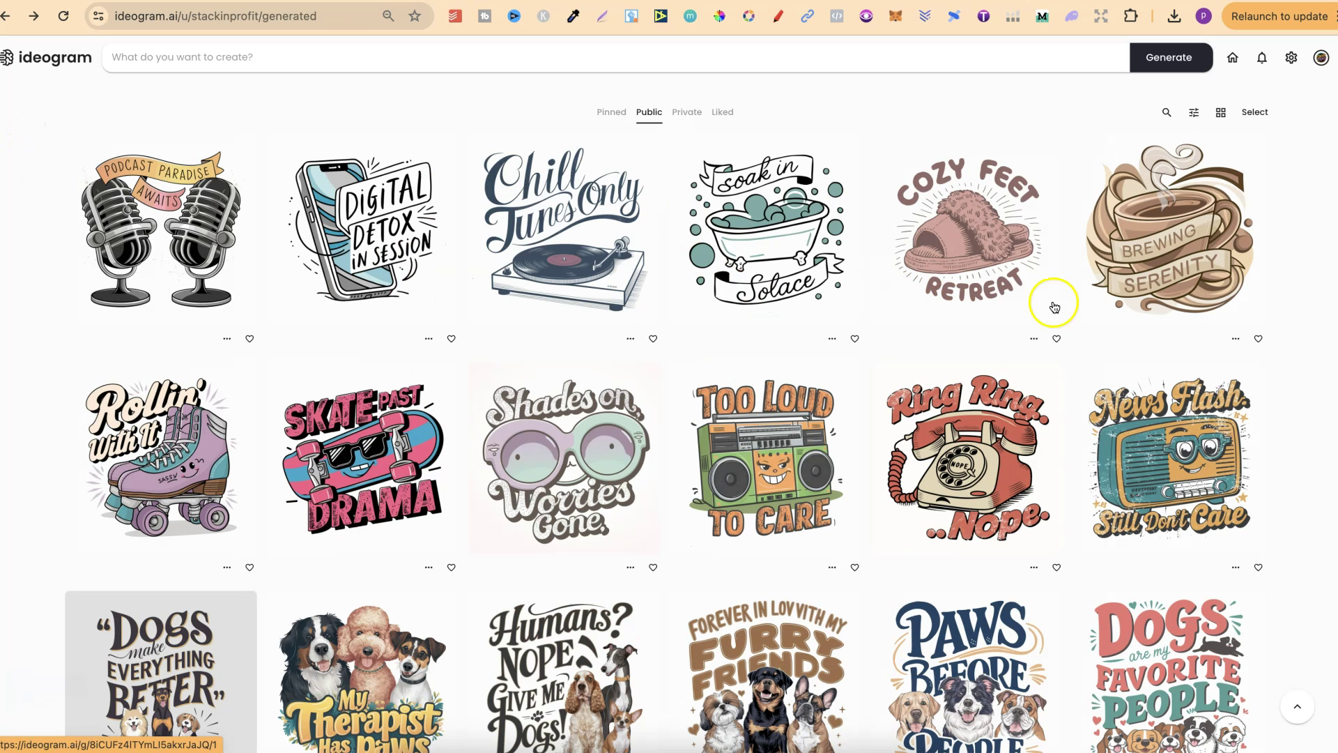
pyautogui.scroll(3, 1305, 356)
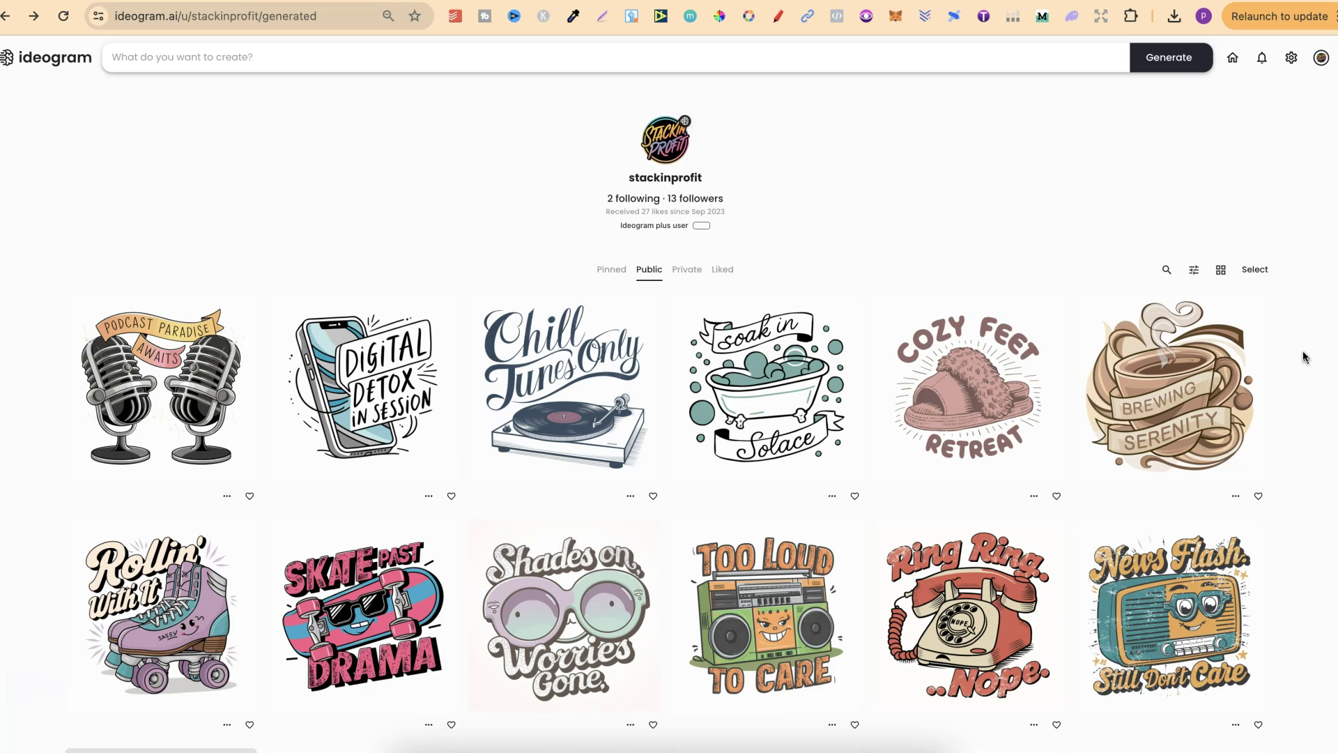
pyautogui.scroll(-1, 1304, 356)
pyautogui.click(1305, 352)
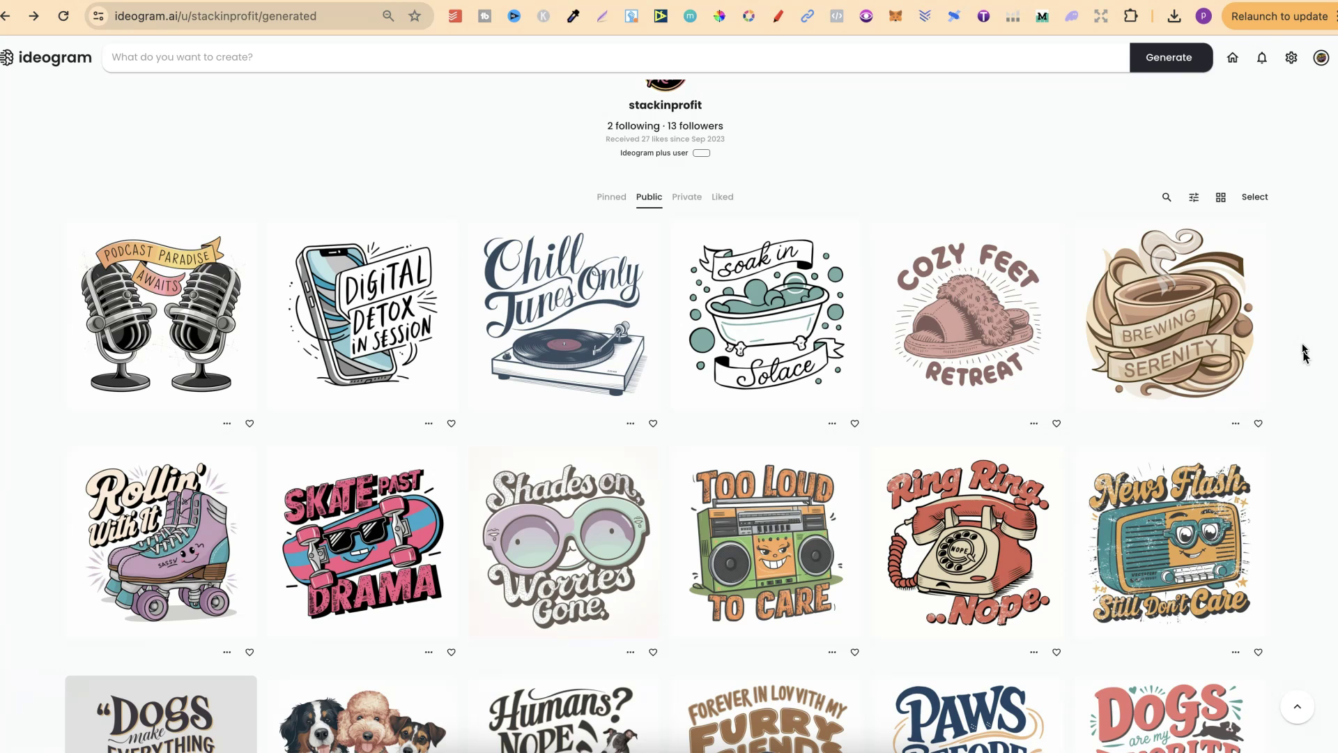
pyautogui.scroll(-1, 1305, 352)
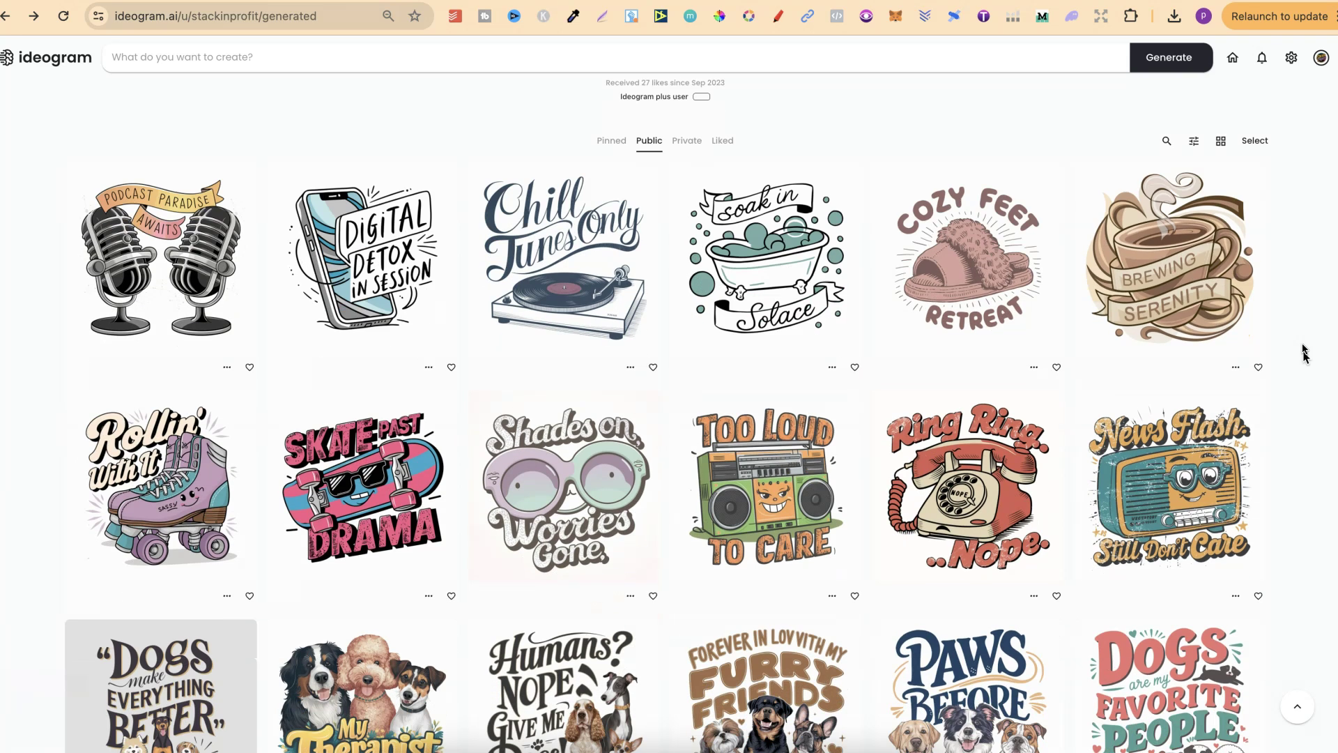
pyautogui.scroll(2, 1304, 352)
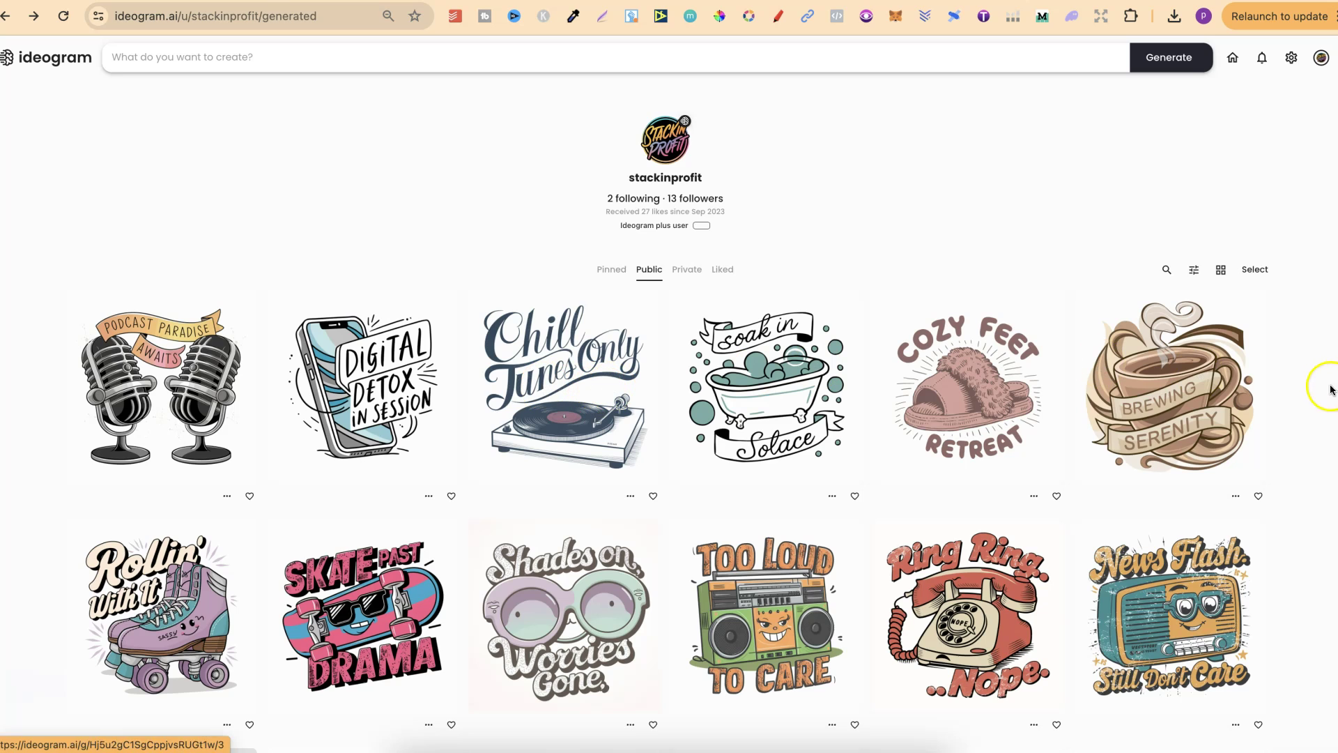
# Step: Load the Skate Past The Drama design's prompt into Ideogram's prompt bar, then return to the gallery
pyautogui.scroll(-3, 1302, 462)
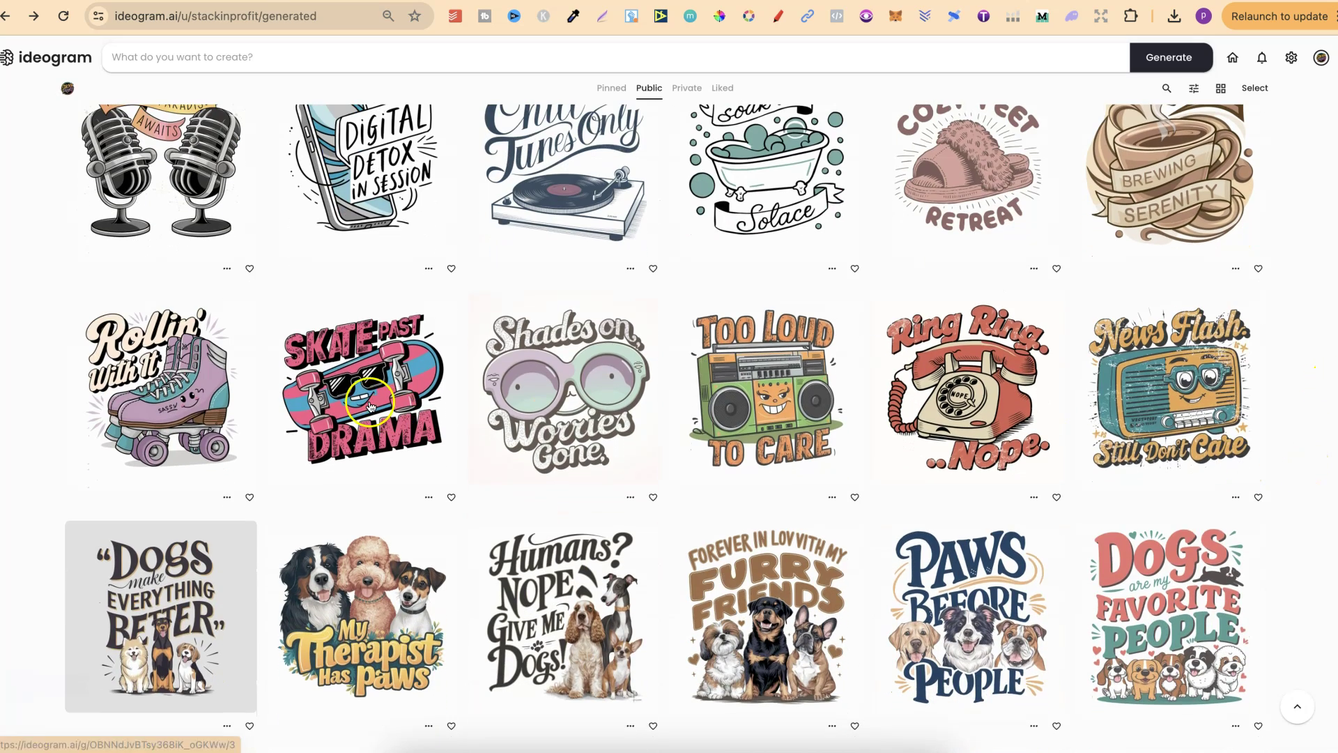
pyautogui.click(370, 407)
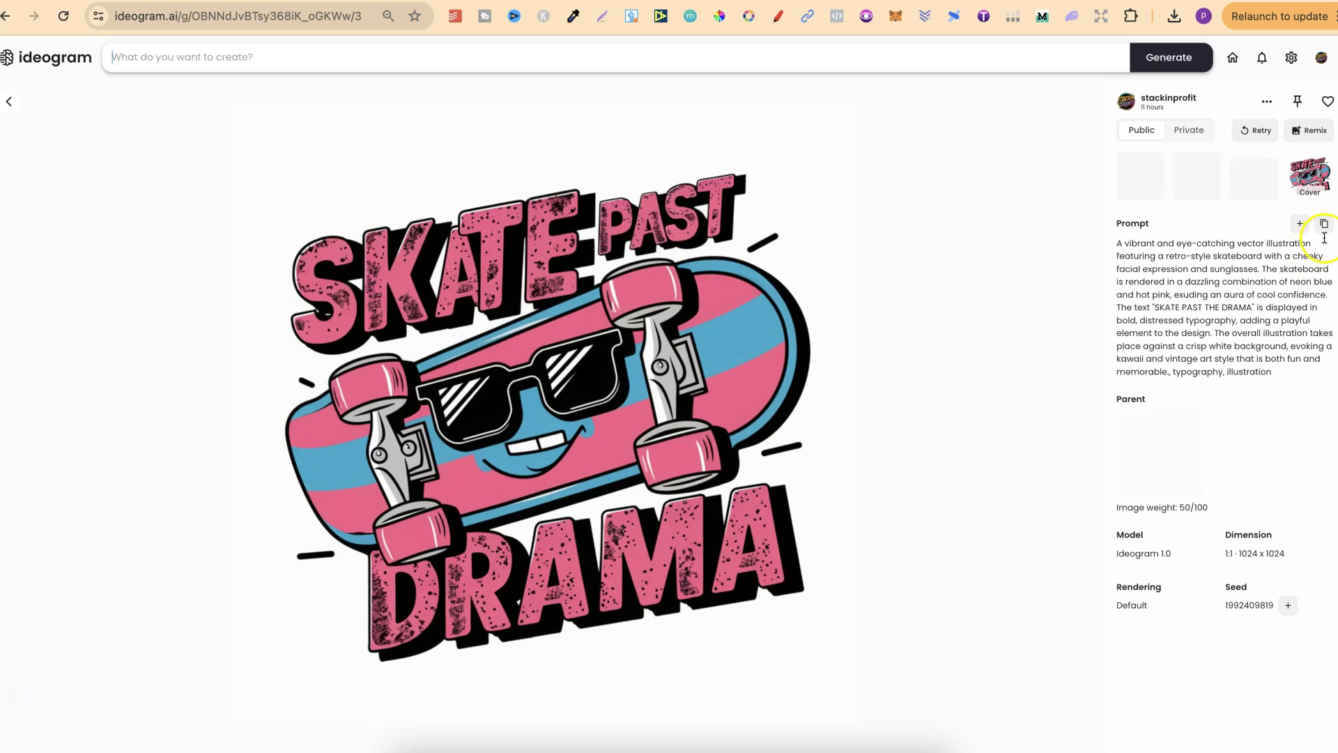
pyautogui.click(1324, 225)
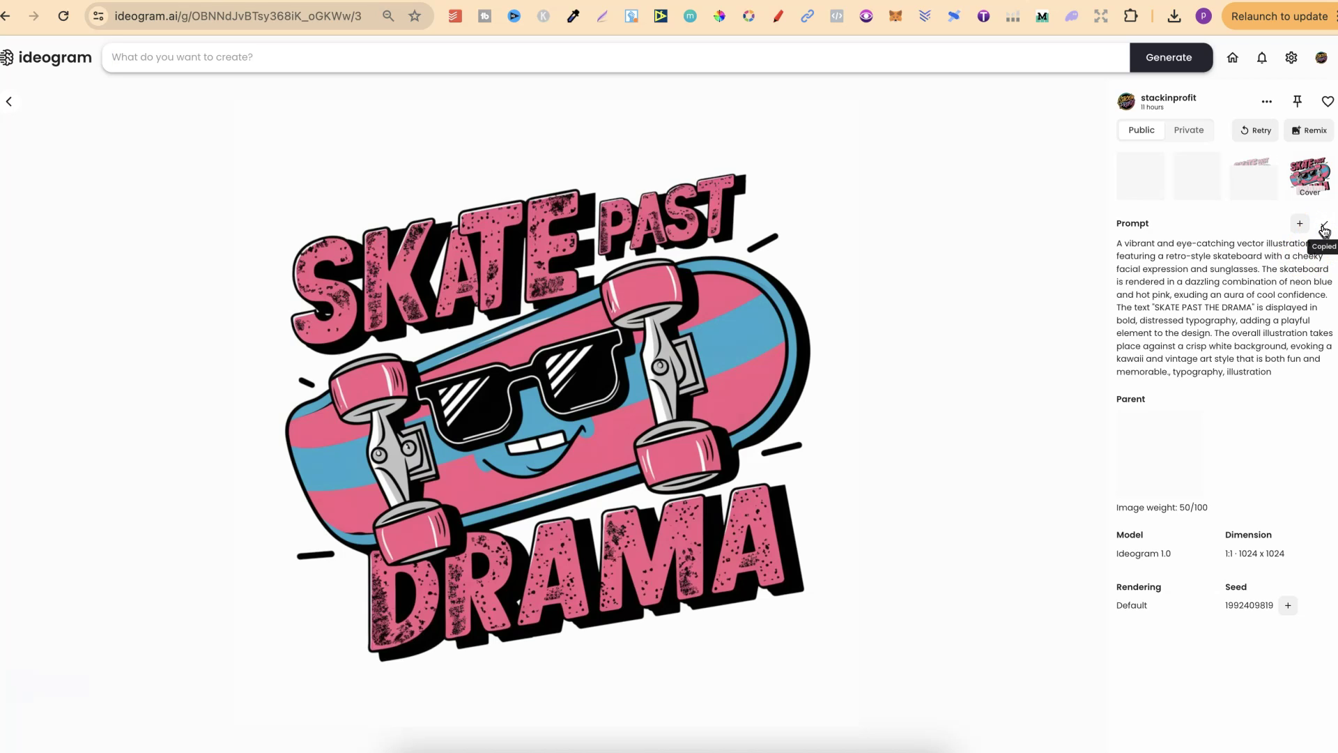
pyautogui.click(1300, 224)
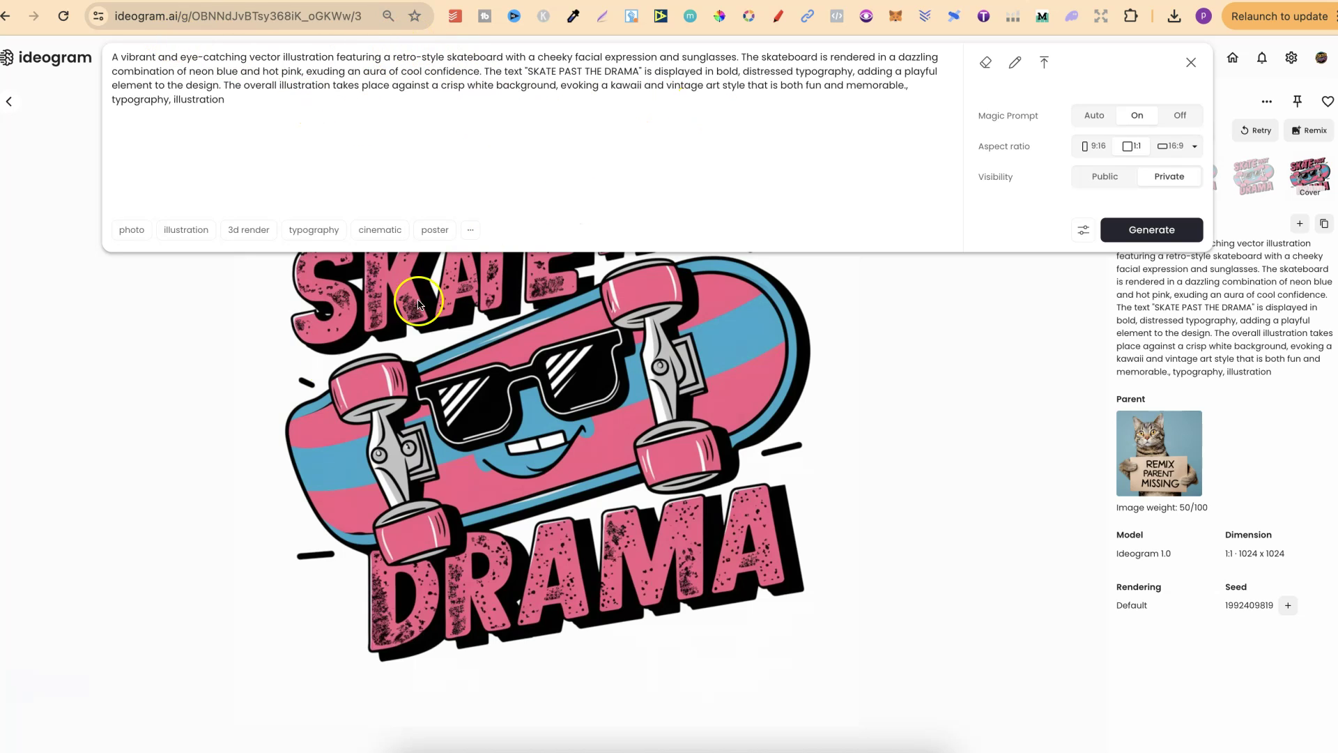
pyautogui.click(174, 428)
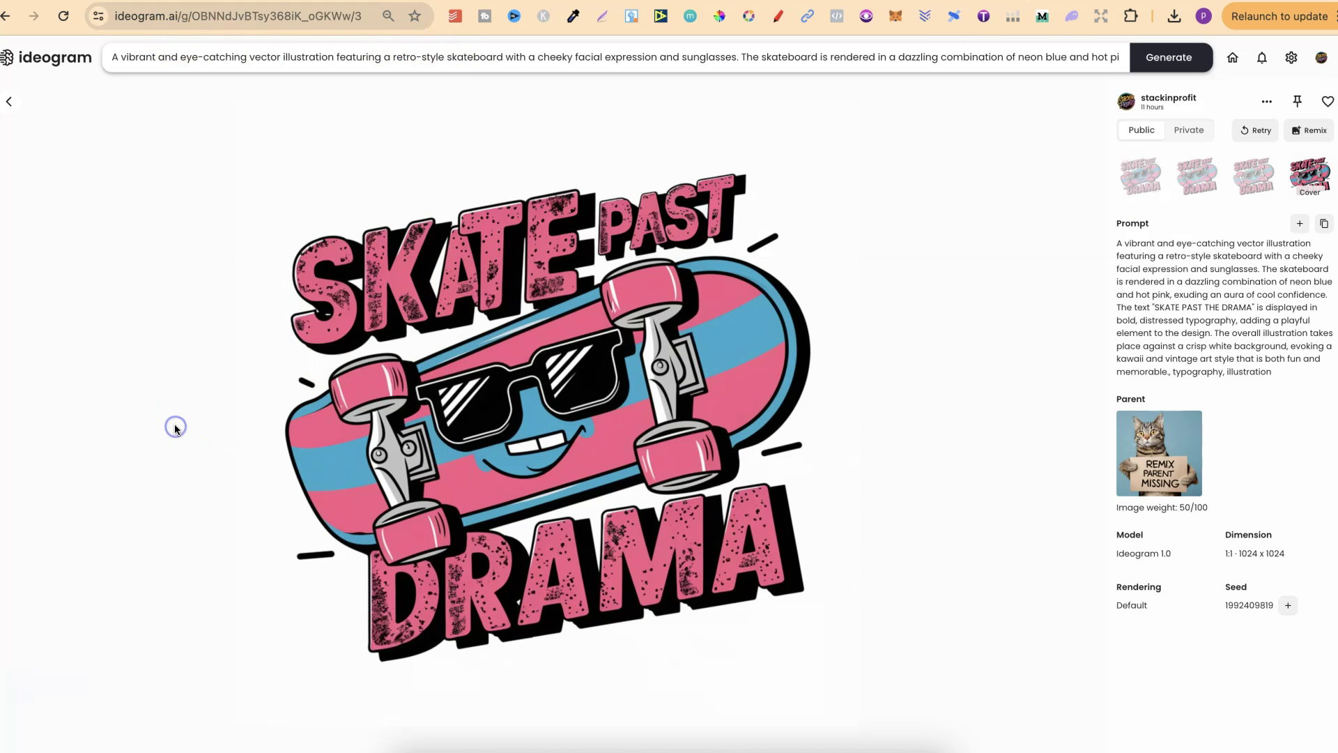
pyautogui.click(7, 105)
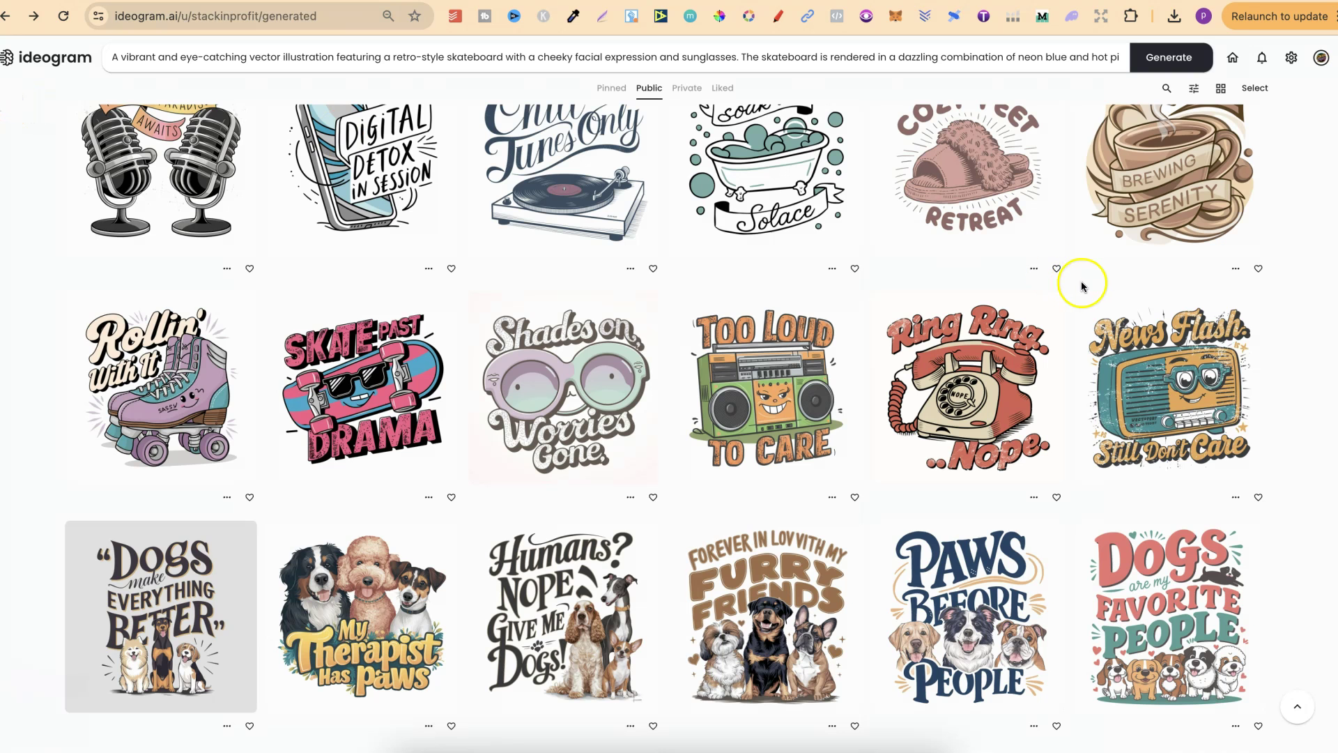
pyautogui.scroll(-7, 1322, 557)
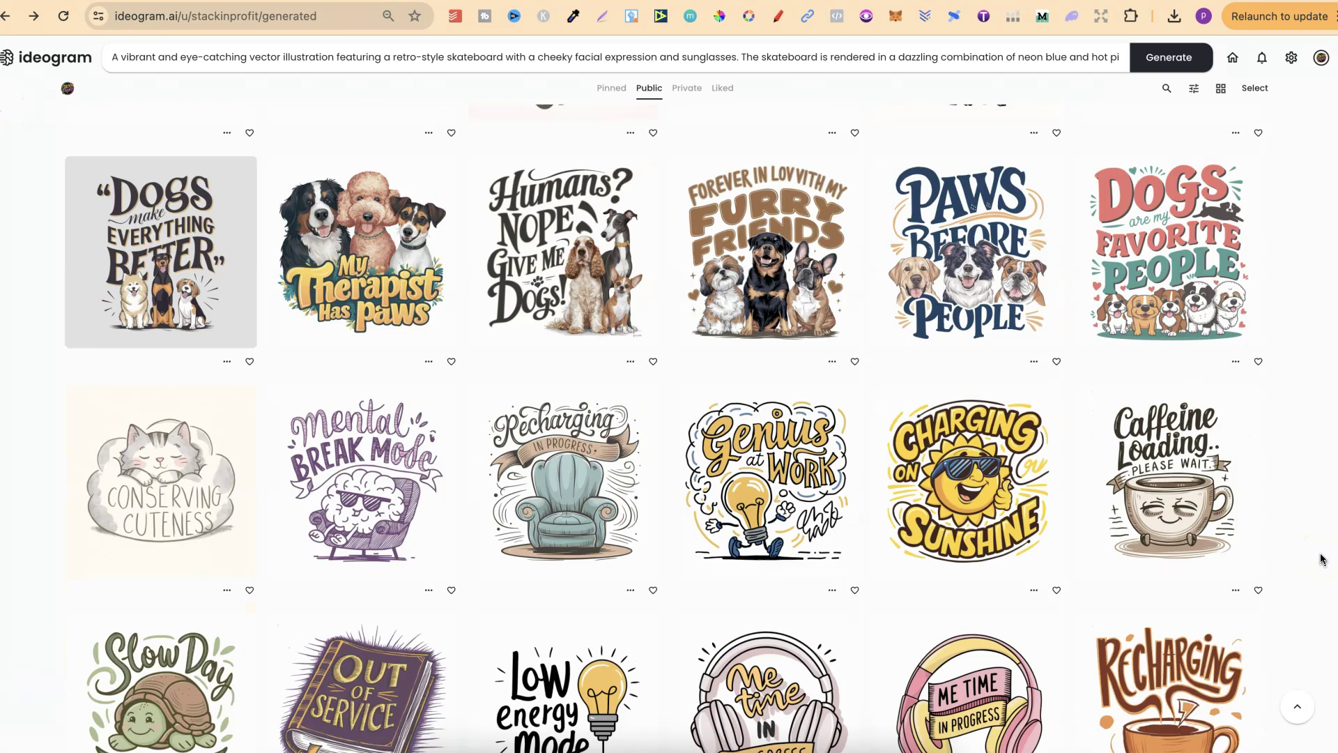
pyautogui.scroll(-1, 1322, 558)
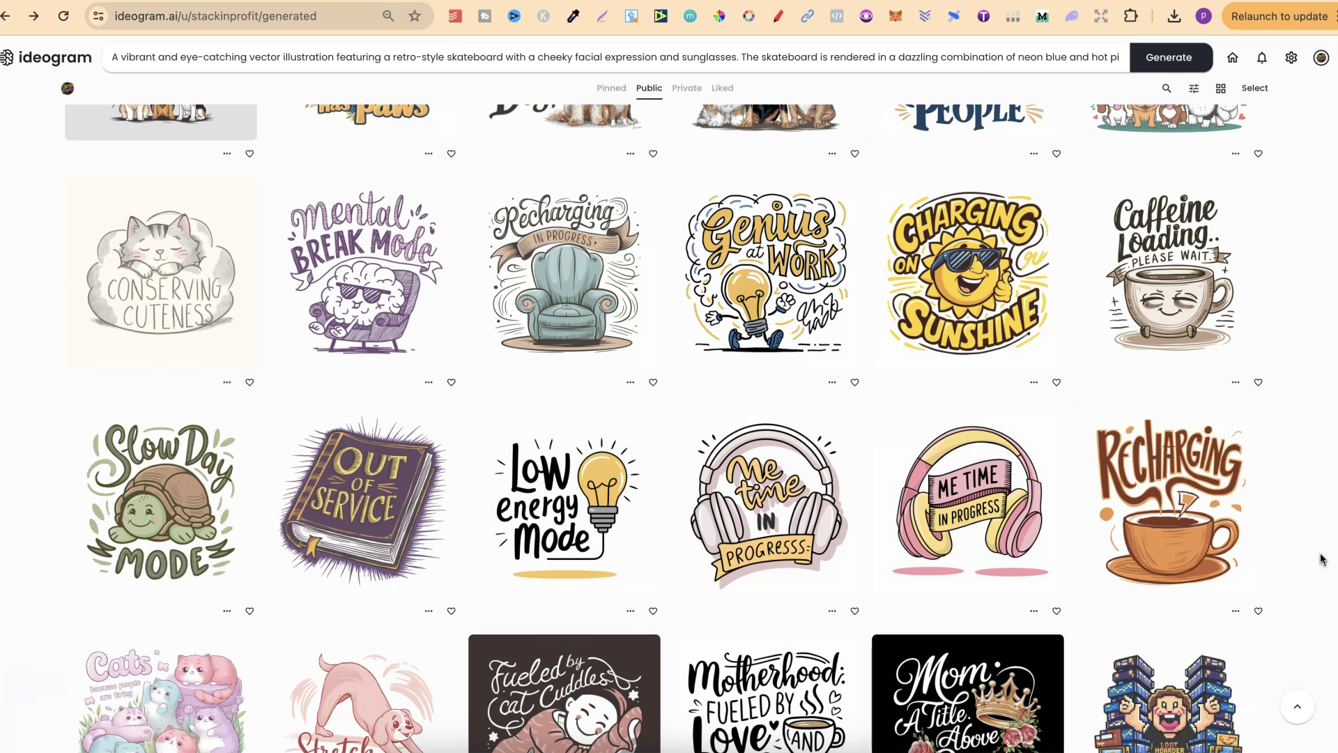